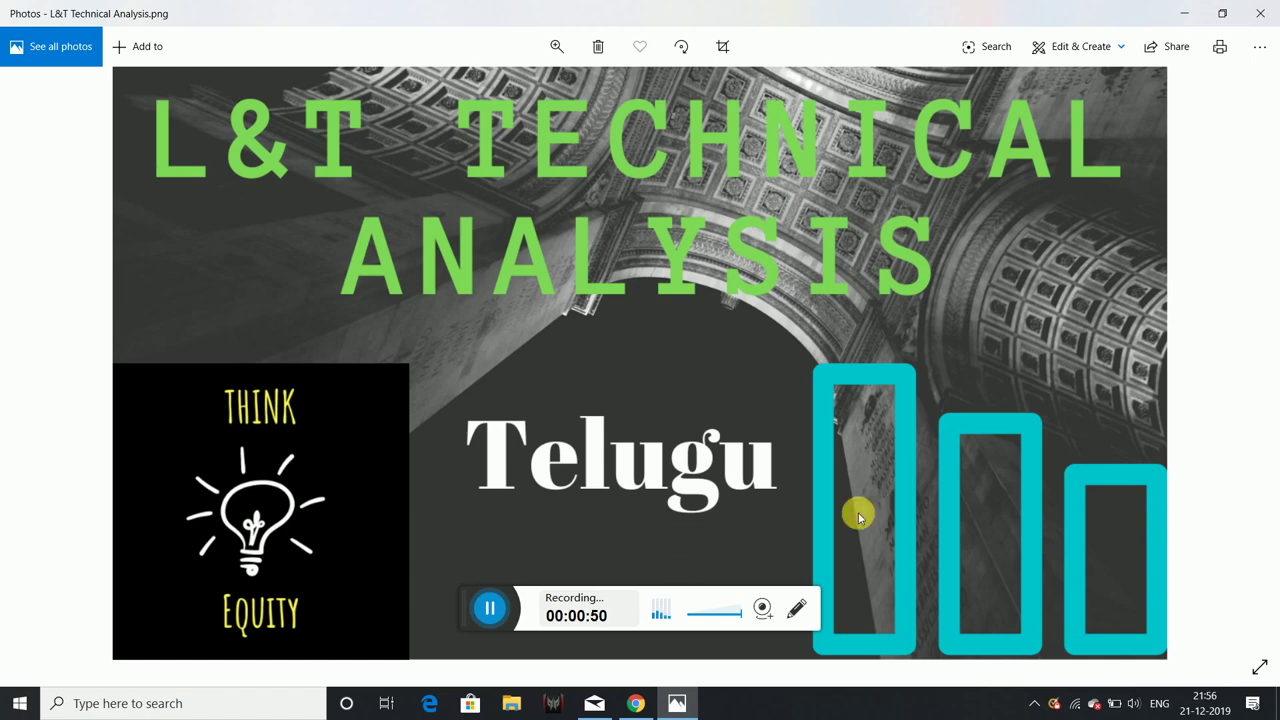
Switch to Chrome and look through the uploaded videos on the Think Equity YouTube channel.
{"action": "left_click", "coordinate": [636, 706]}
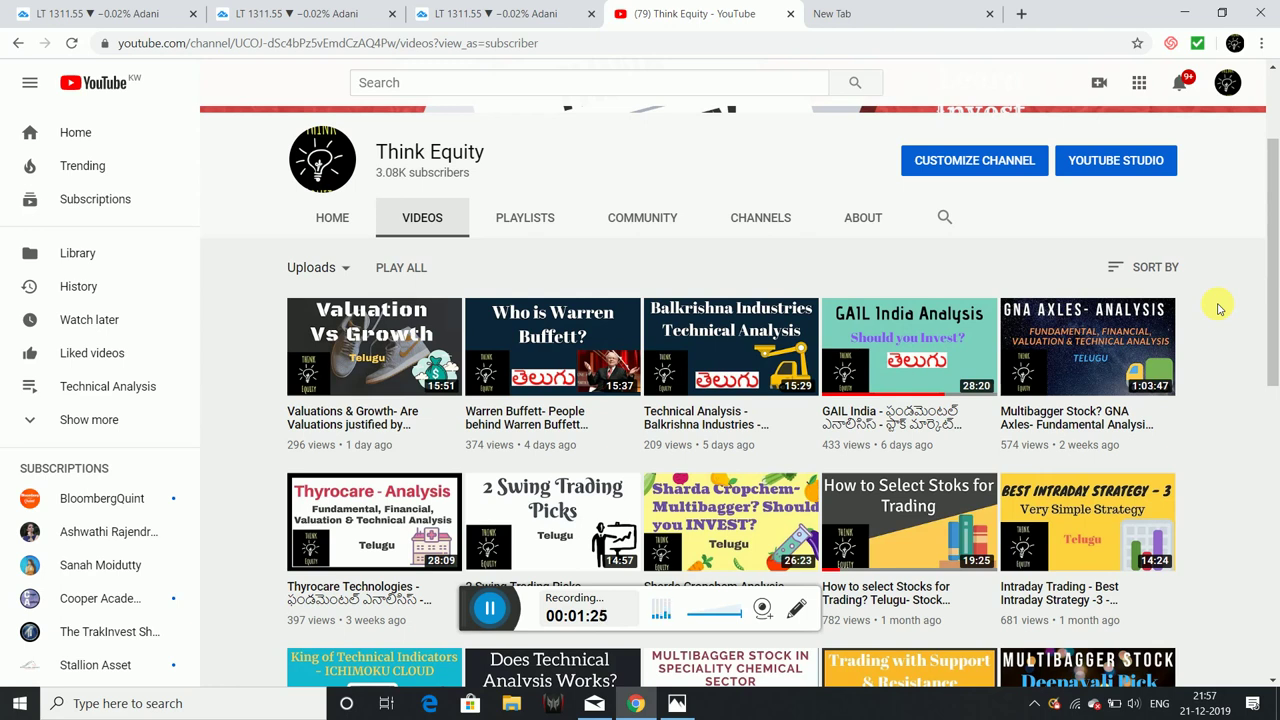
{"action": "scroll", "coordinate": [1219, 309], "scroll_direction": "down", "scroll_amount": 2}
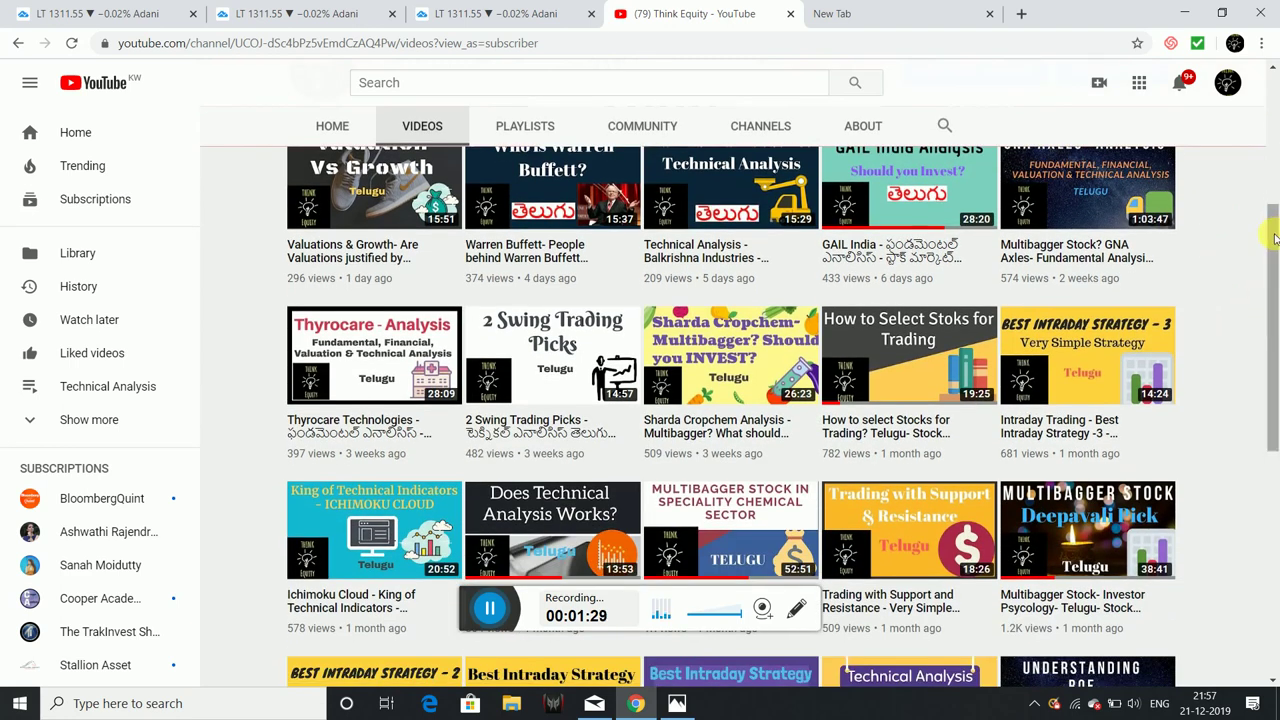
{"action": "scroll", "coordinate": [1273, 240], "scroll_direction": "up", "scroll_amount": 1}
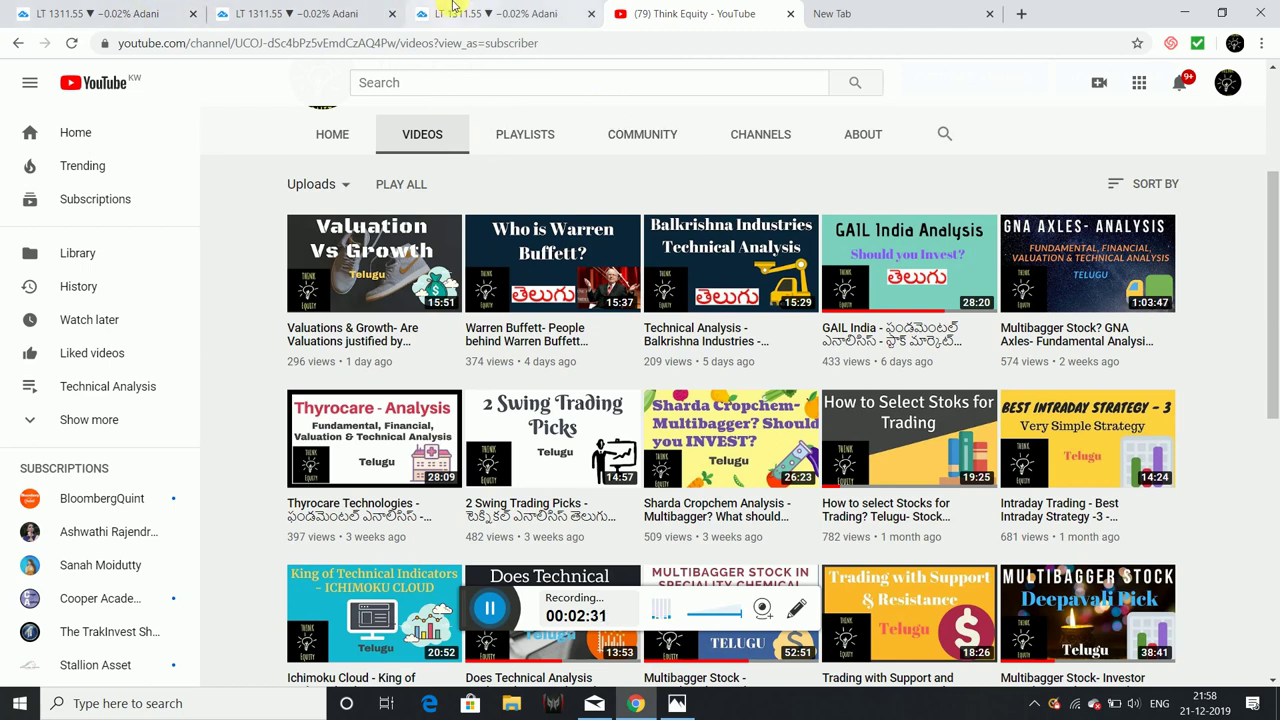
Bring up the Larsen & Toubro monthly chart in TradingView and hide the advertisement covering it.
{"action": "left_click", "coordinate": [485, 13]}
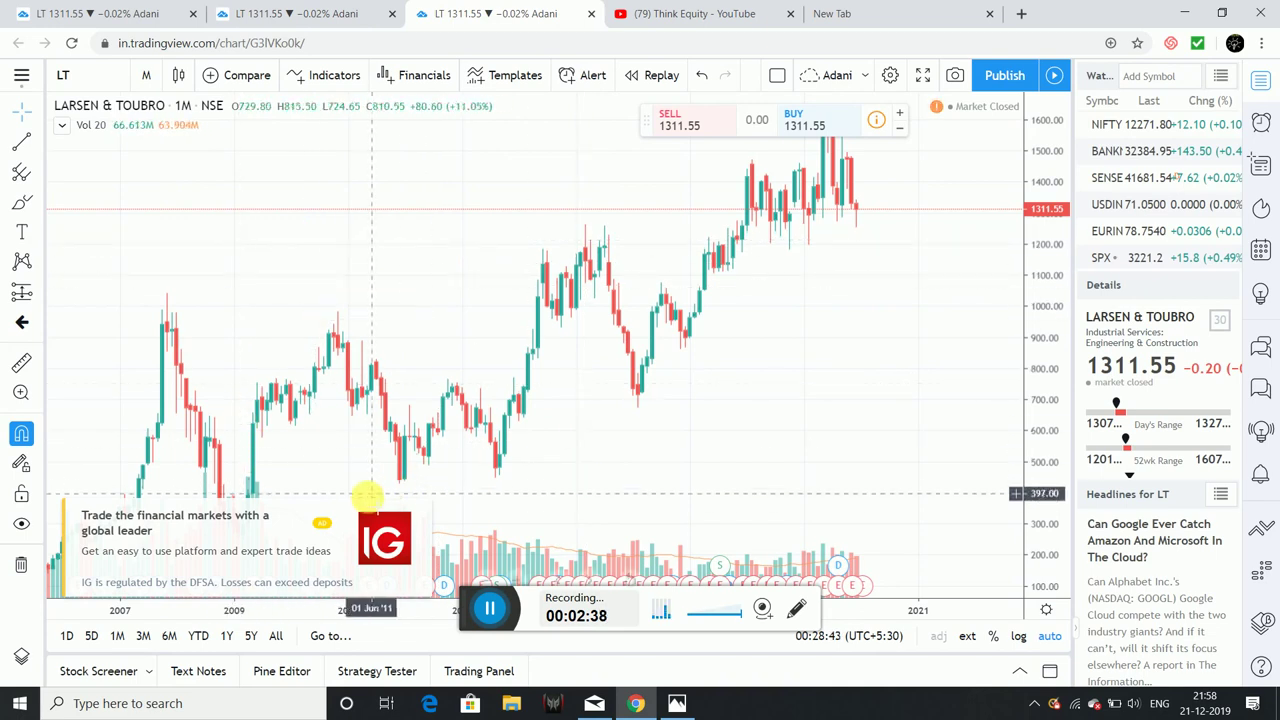
{"action": "left_click", "coordinate": [428, 510]}
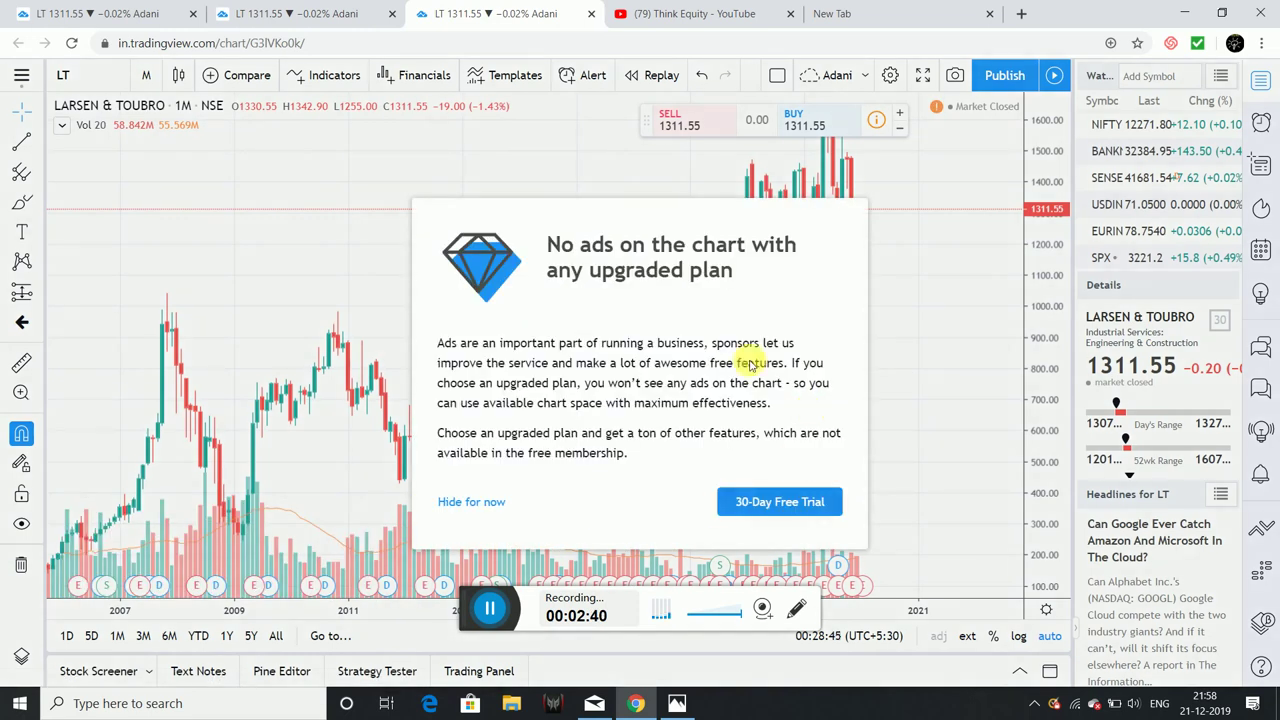
{"action": "left_click", "coordinate": [478, 502]}
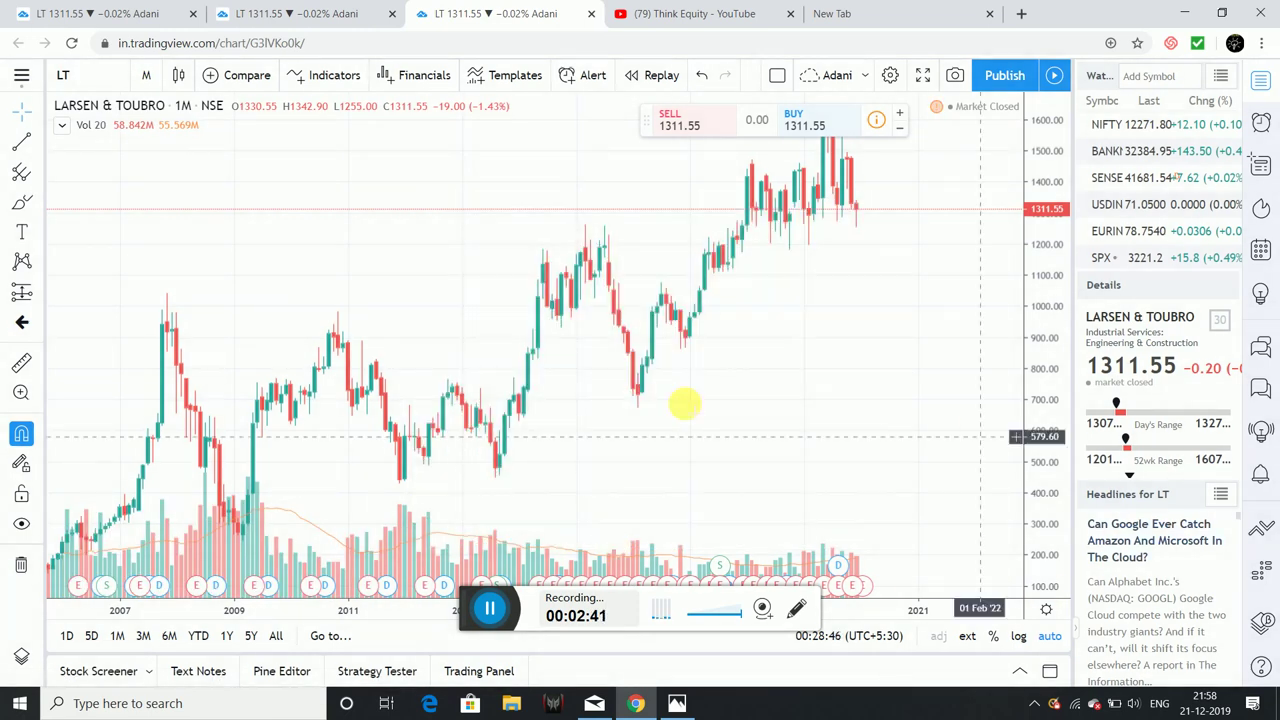
Draw near-horizontal trend lines across the 2007 and 2010 highs at about 985 and across the 2014–2015 highs at about 1210 to 1226.
{"action": "left_click", "coordinate": [12, 141]}
{"action": "left_click", "coordinate": [147, 312]}
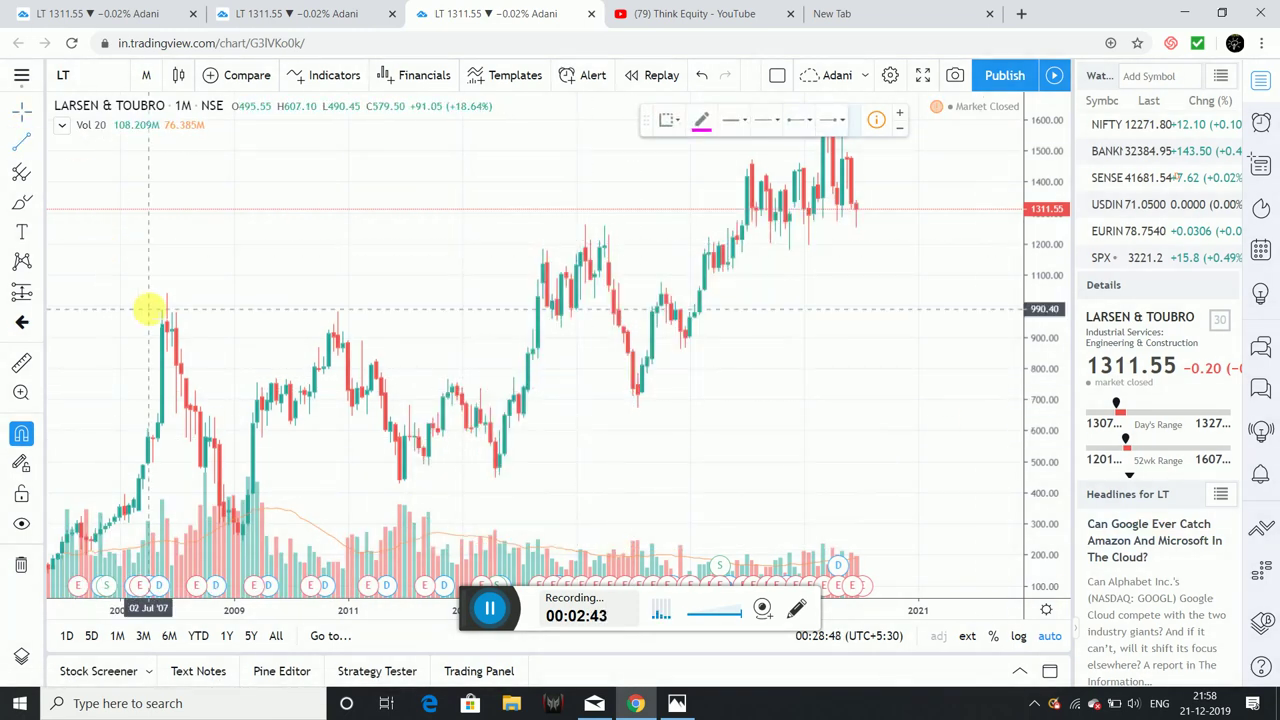
{"action": "left_click", "coordinate": [399, 310]}
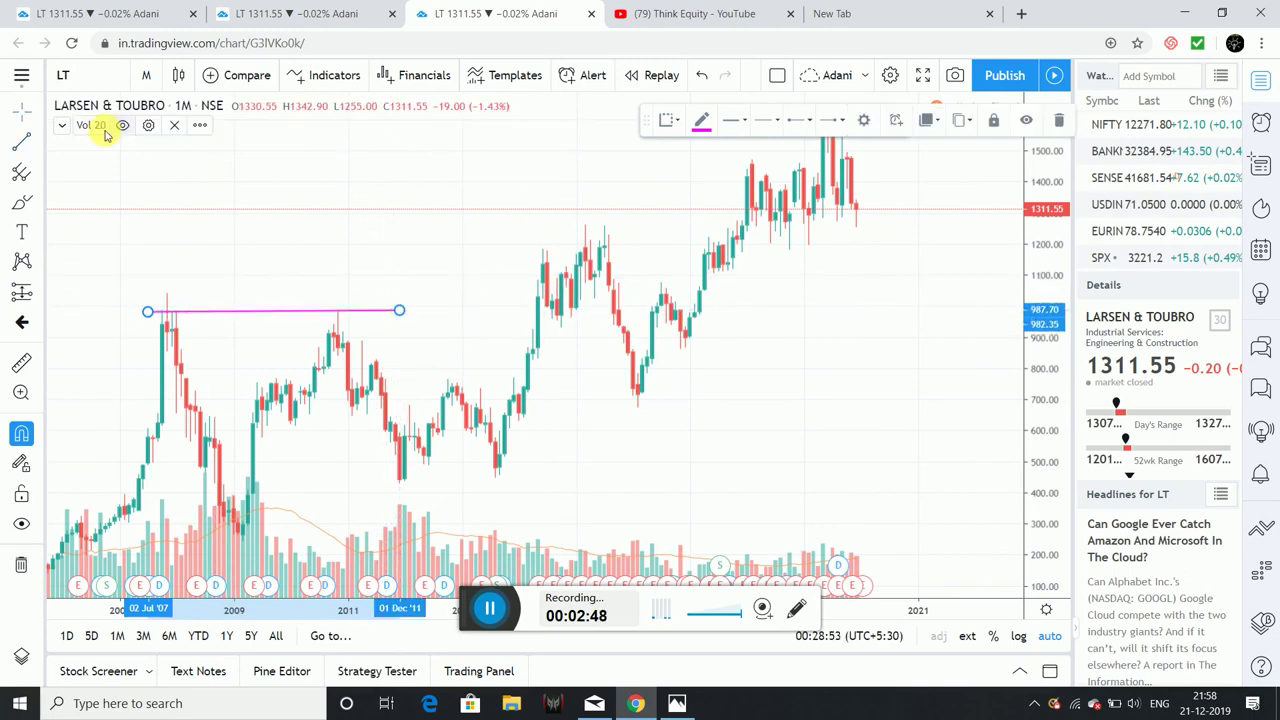
{"action": "left_click", "coordinate": [22, 140]}
{"action": "left_click", "coordinate": [513, 241]}
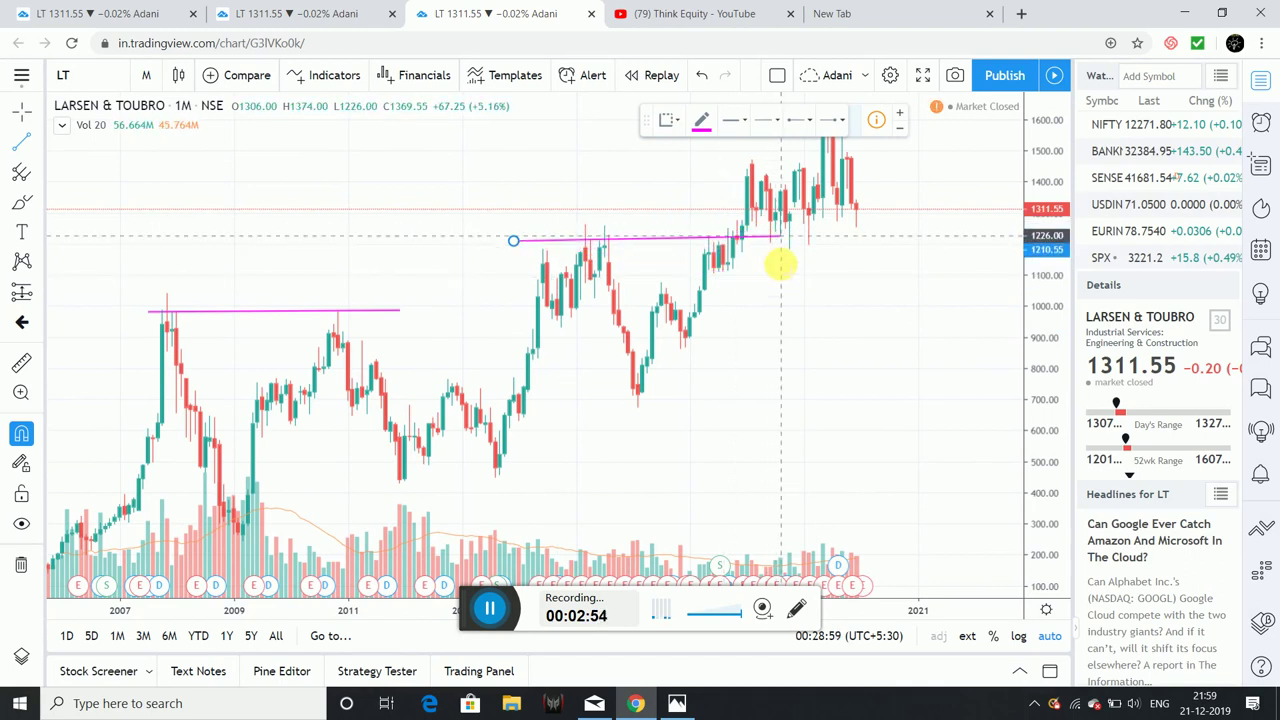
{"action": "left_click", "coordinate": [780, 263]}
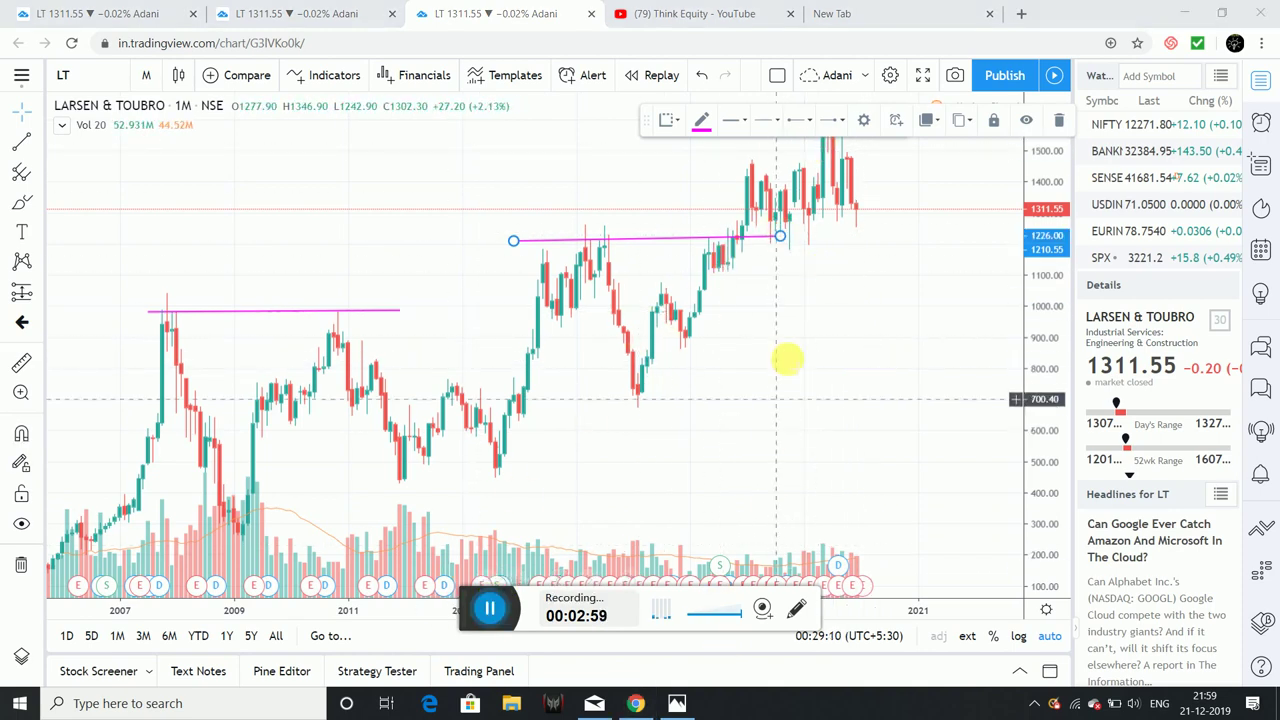
Draw a third trend line across the most recent highs, from about 1532 to 1545.
{"action": "left_click_drag", "start_coordinate": [786, 360], "coordinate": [529, 371]}
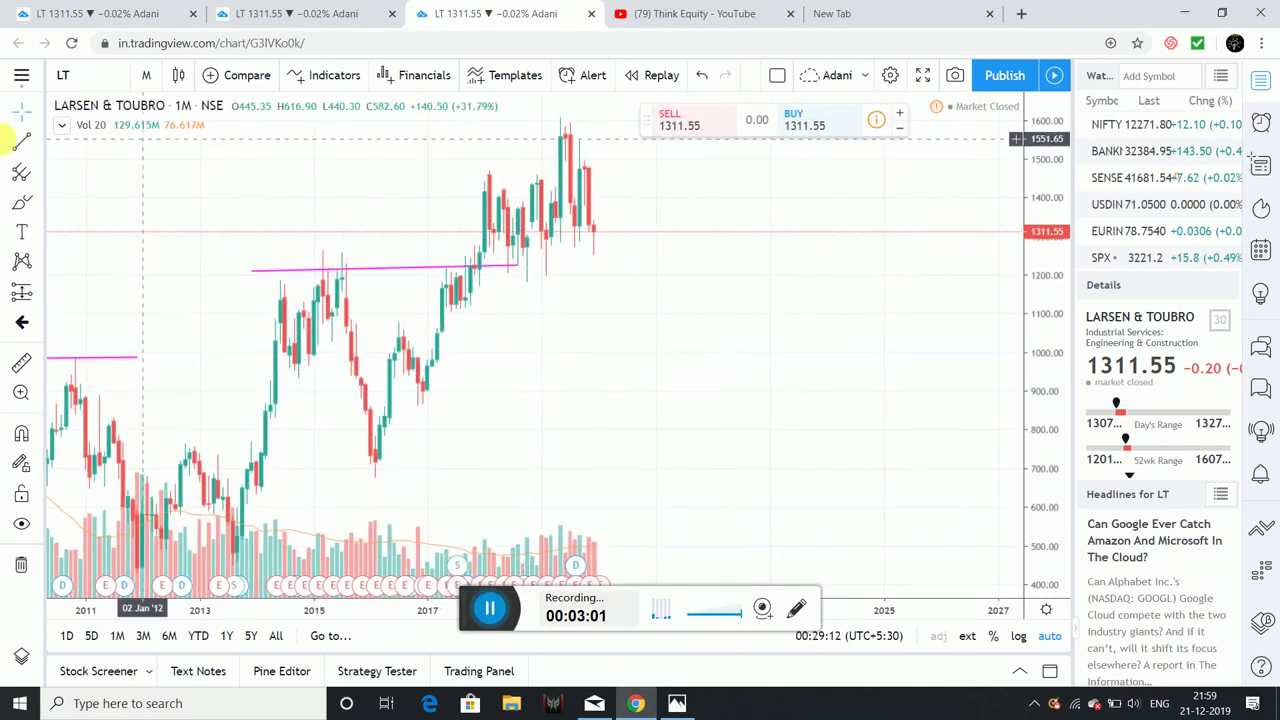
{"action": "left_click", "coordinate": [21, 141]}
{"action": "left_click", "coordinate": [470, 147]}
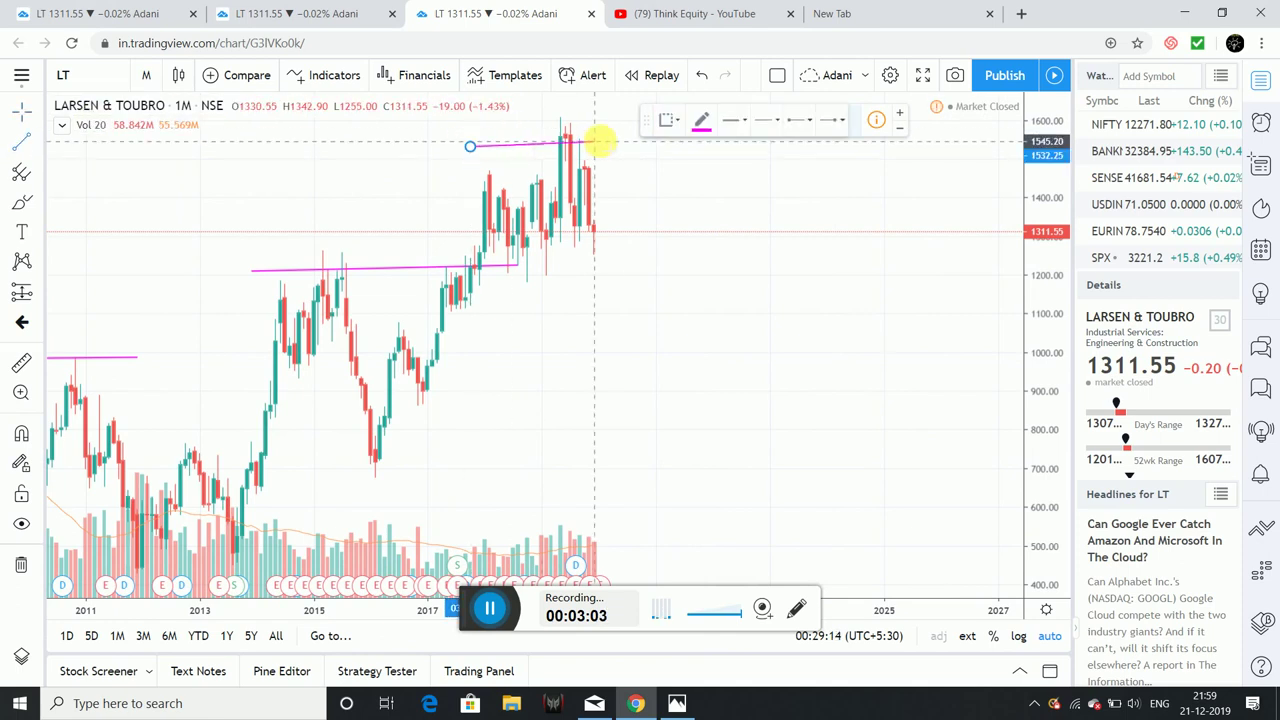
{"action": "left_click", "coordinate": [636, 142]}
Extend the trend line over the 2014–2015 highs slightly and shift it to run from about 1213 to 1206.
{"action": "left_click_drag", "start_coordinate": [700, 363], "coordinate": [903, 362]}
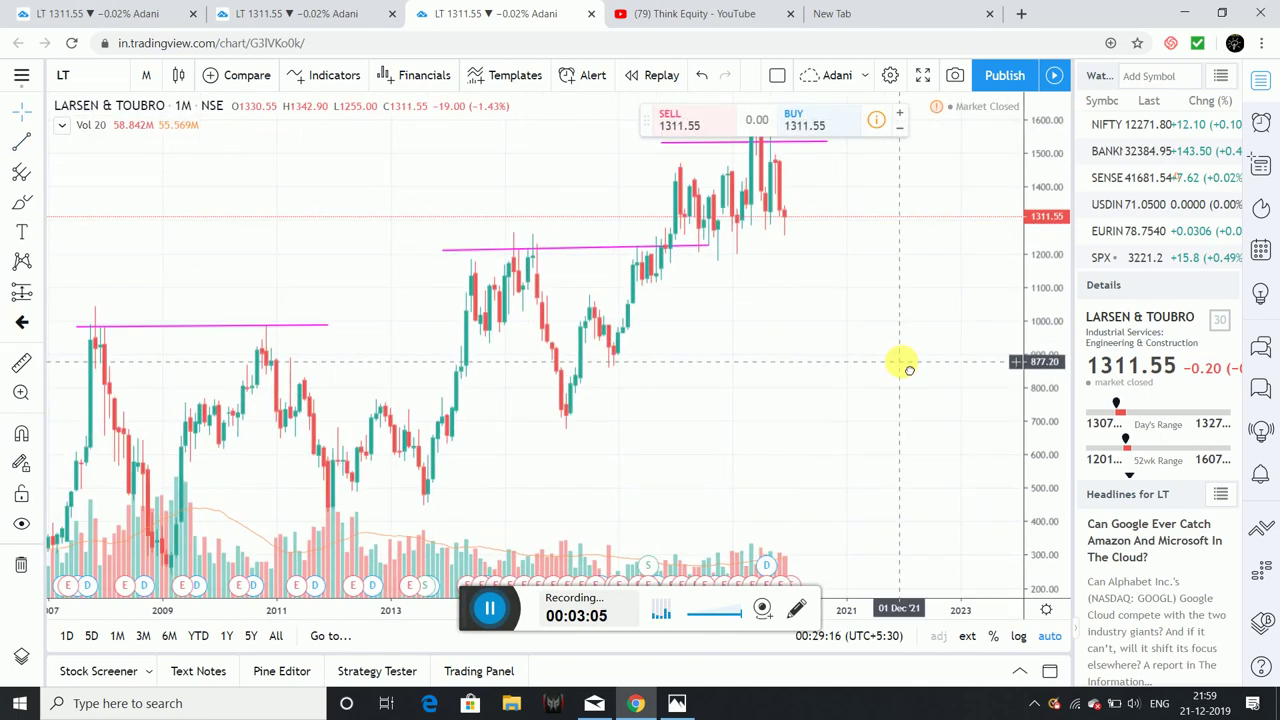
{"action": "left_click_drag", "start_coordinate": [709, 245], "coordinate": [746, 251]}
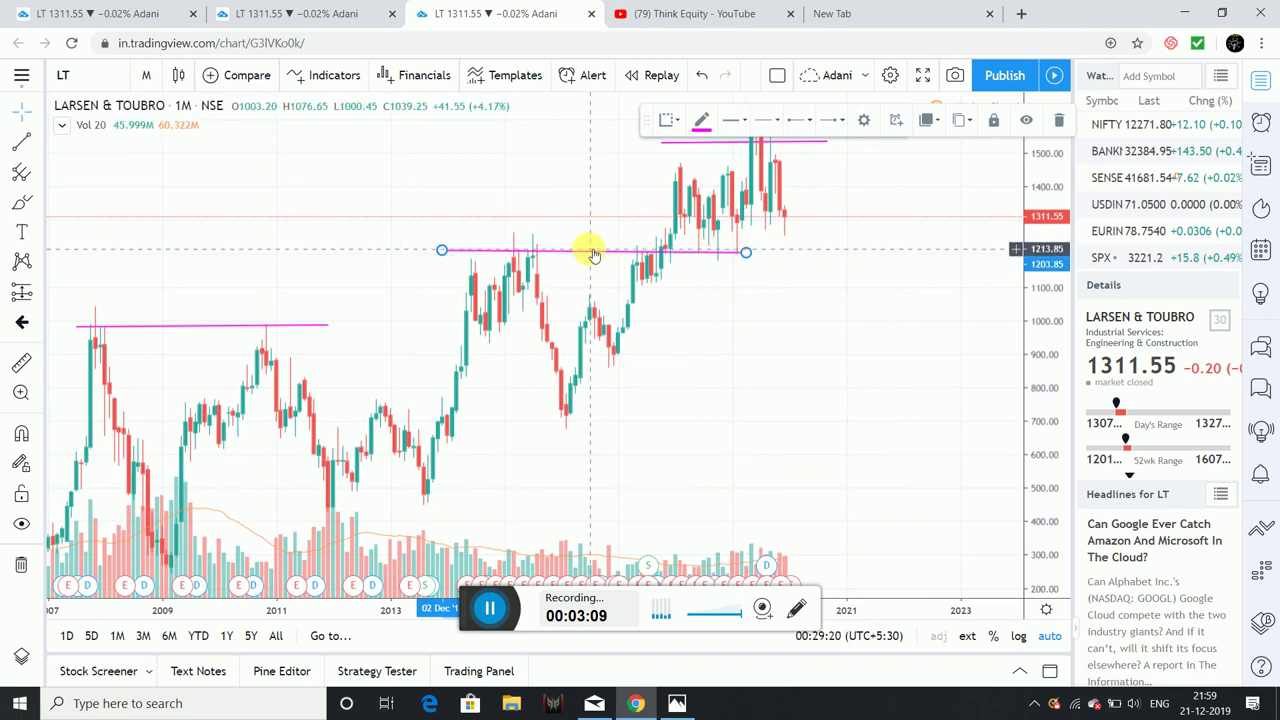
{"action": "left_click_drag", "start_coordinate": [593, 254], "coordinate": [598, 250]}
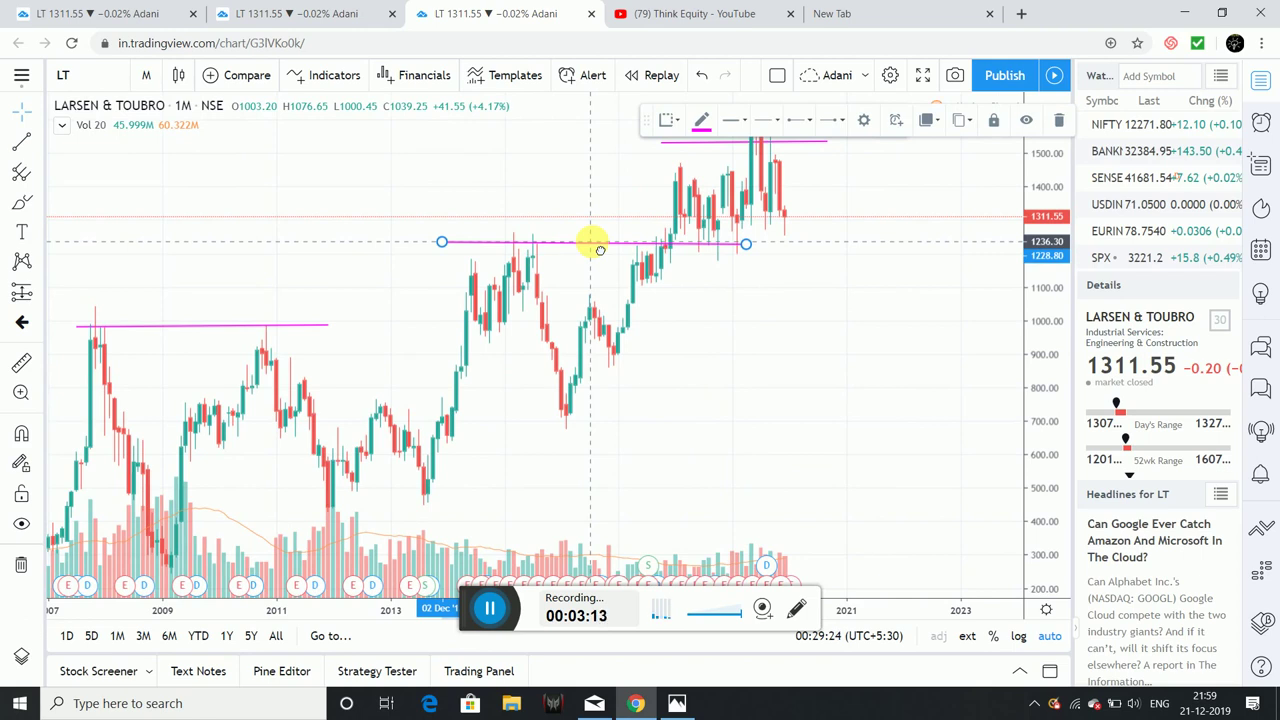
{"action": "left_click_drag", "start_coordinate": [599, 250], "coordinate": [601, 254]}
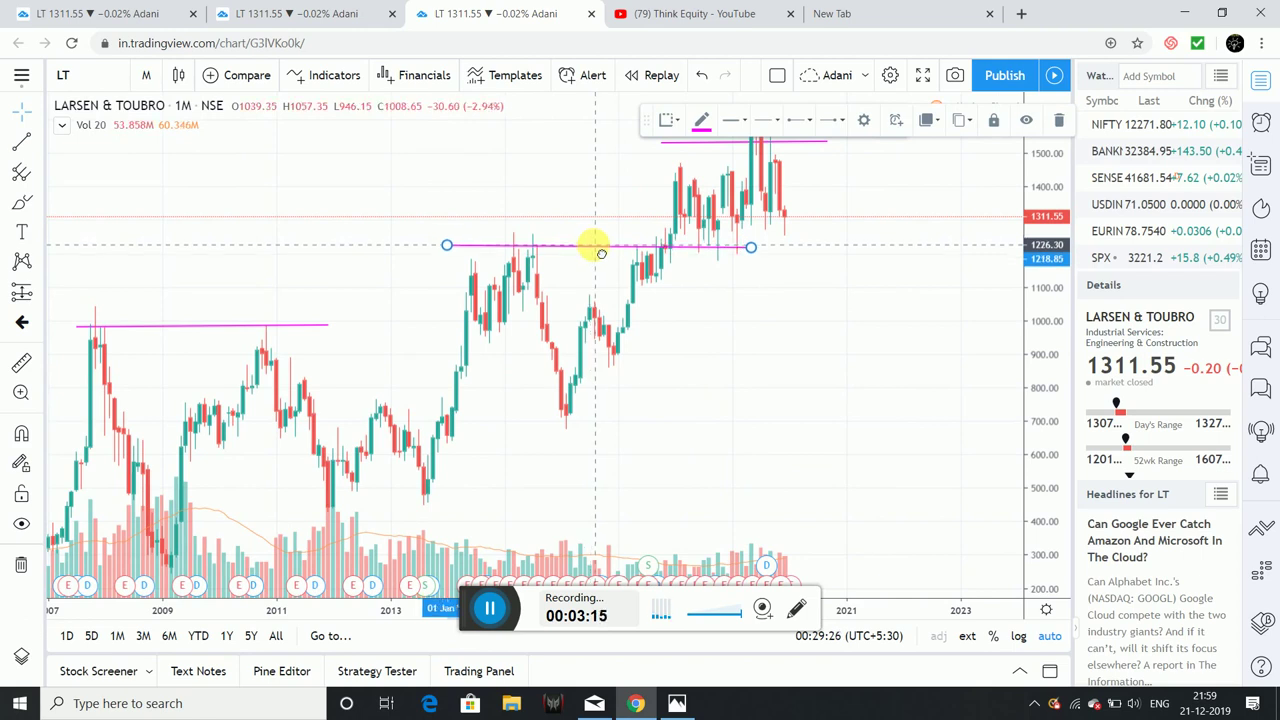
{"action": "left_click_drag", "start_coordinate": [601, 254], "coordinate": [600, 251]}
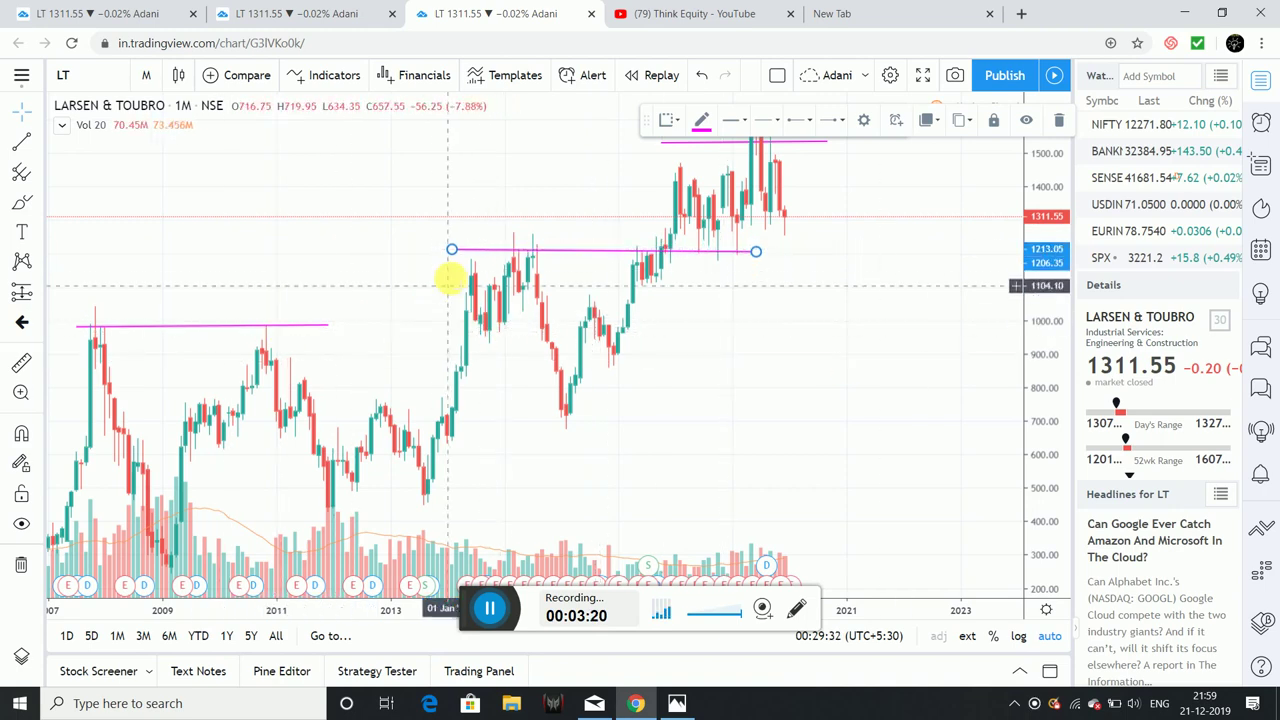
{"action": "mouse_move", "coordinate": [806, 289]}
{"action": "left_mouse_down"}
{"action": "mouse_move", "coordinate": [726, 380]}
{"action": "mouse_move", "coordinate": [851, 374]}
{"action": "left_mouse_up"}
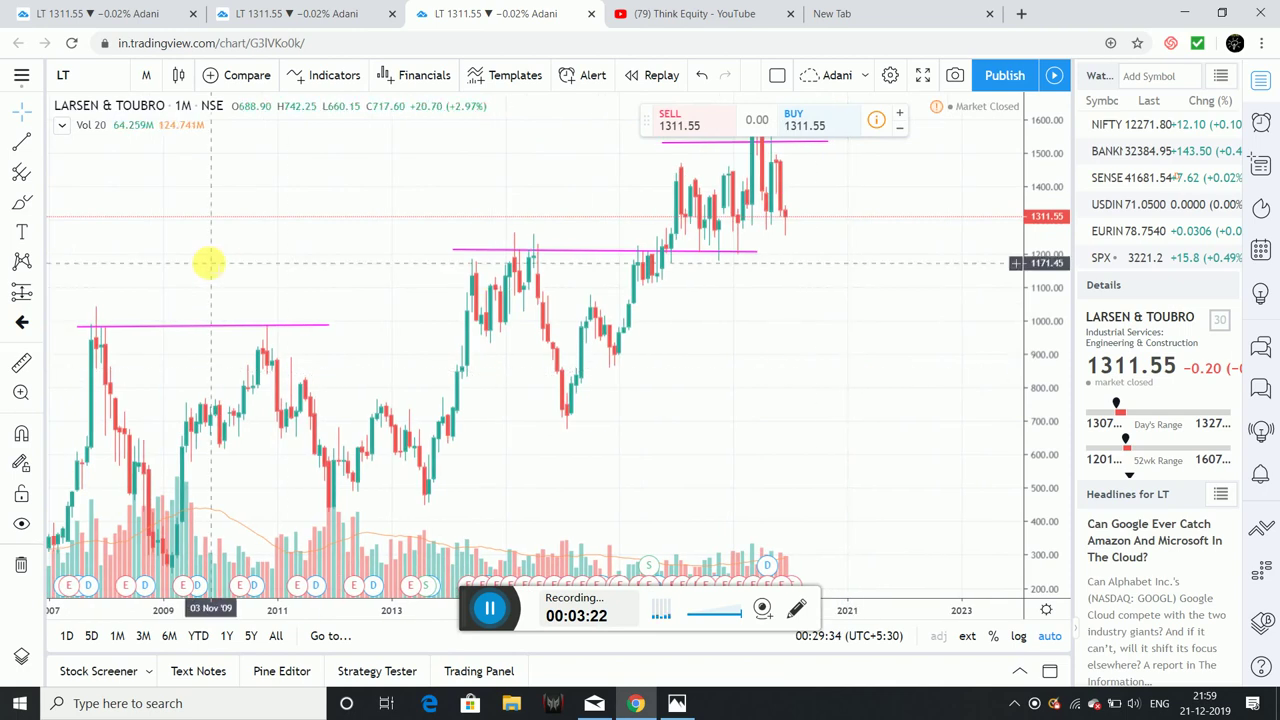
Draw a nearly level trend line just below the 2011 and 2013 lows, from about 410 to 405.
{"action": "left_click_drag", "start_coordinate": [735, 424], "coordinate": [800, 407]}
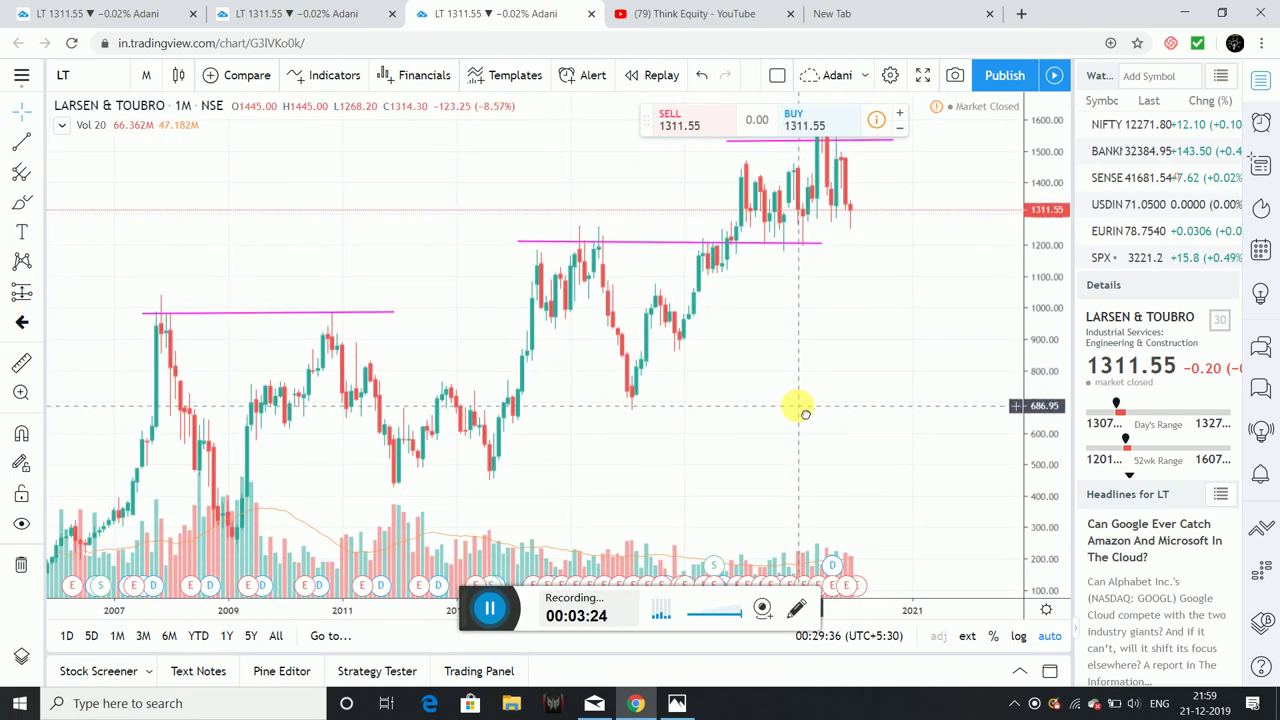
{"action": "left_click", "coordinate": [22, 143]}
{"action": "left_click", "coordinate": [379, 493]}
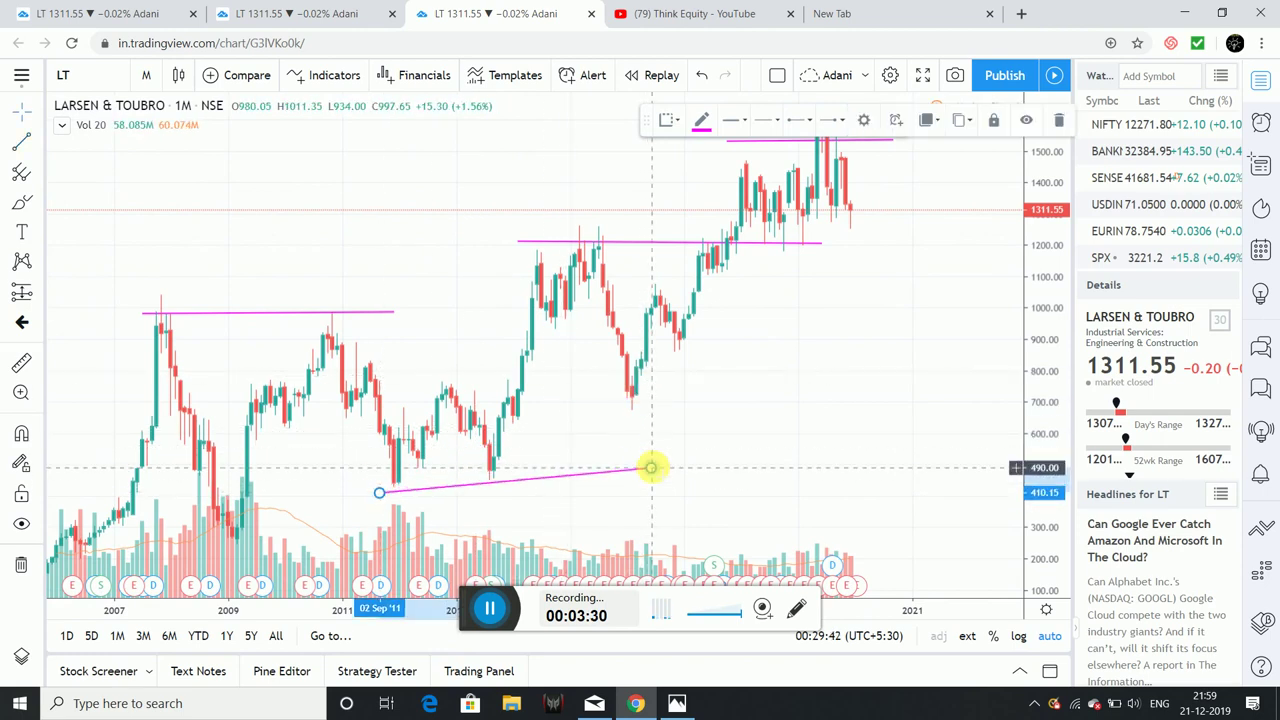
{"action": "left_click_drag", "start_coordinate": [651, 466], "coordinate": [665, 494]}
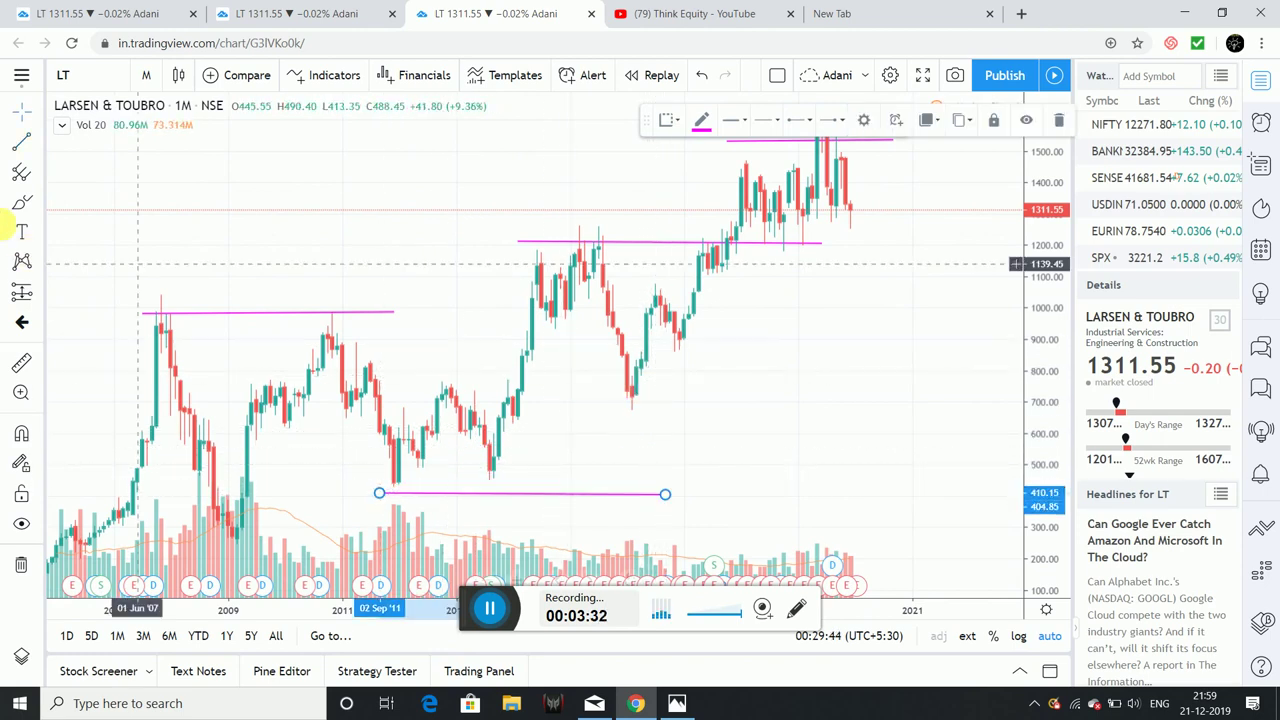
Draw short support lines at the 2016 low at about 711 and under the latest lows at about 1270.
{"action": "left_click", "coordinate": [21, 141]}
{"action": "left_click", "coordinate": [602, 399]}
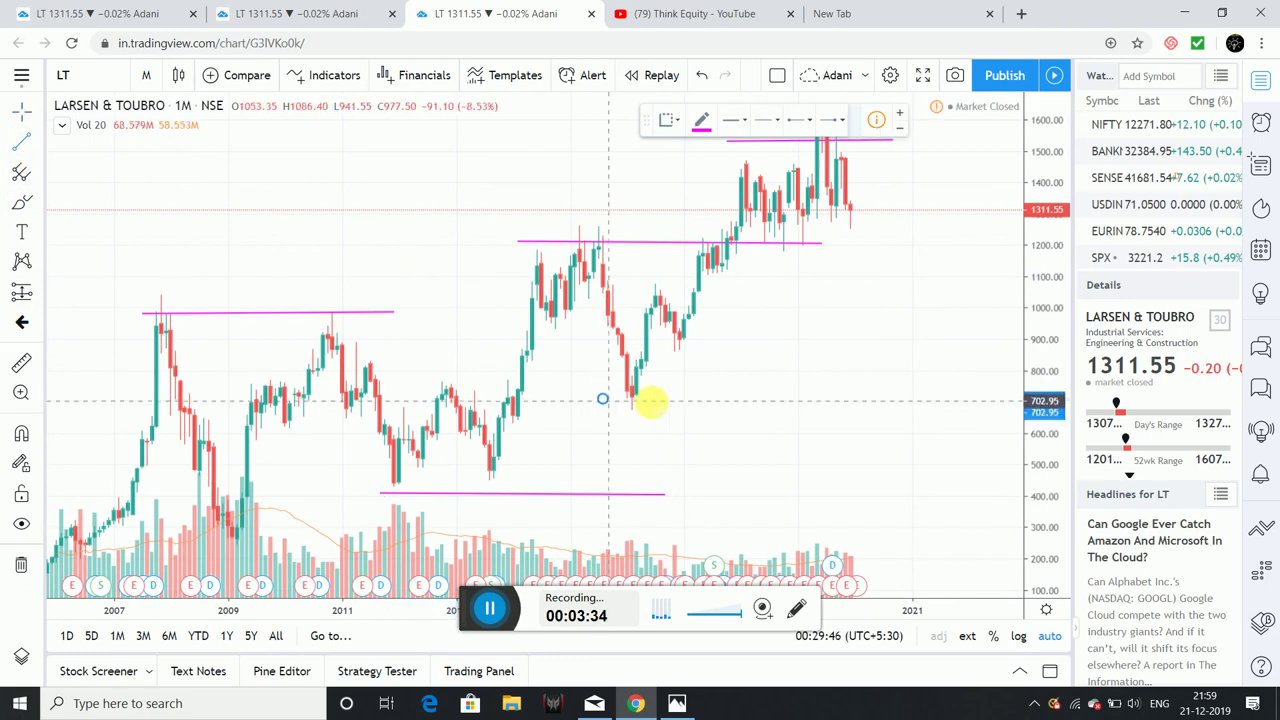
{"action": "left_click", "coordinate": [720, 399]}
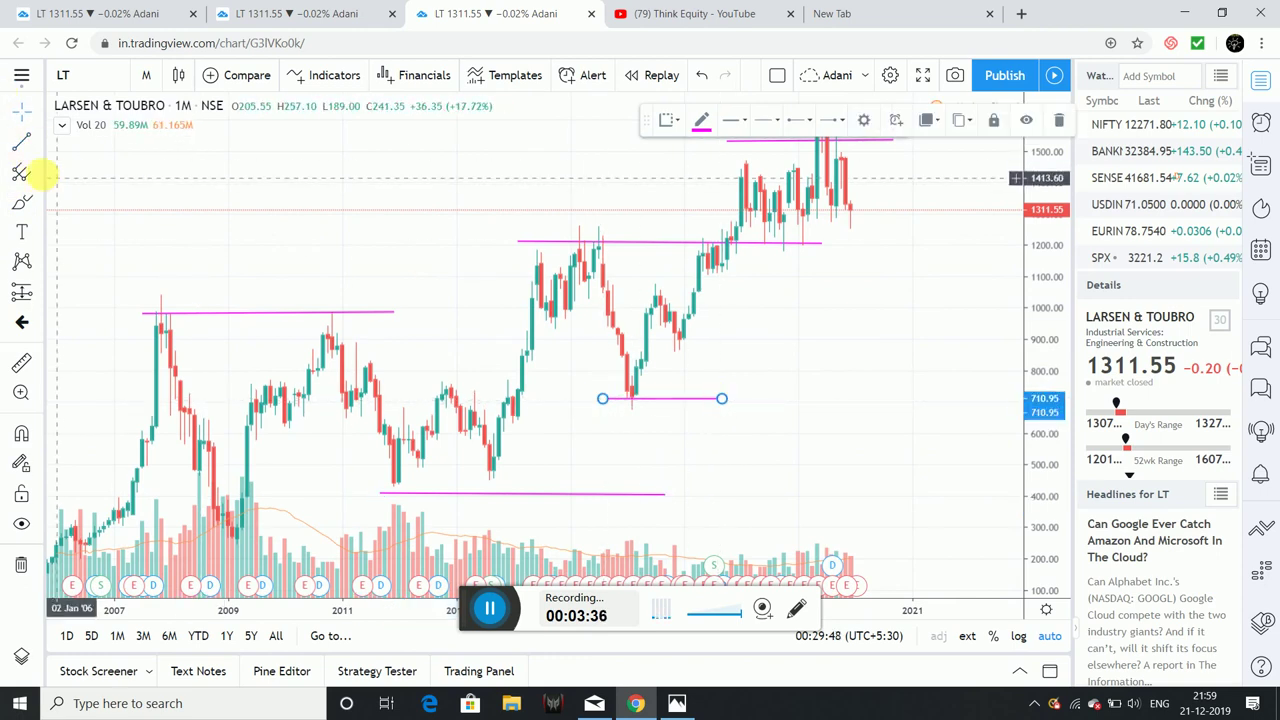
{"action": "left_click", "coordinate": [21, 141]}
{"action": "left_click", "coordinate": [797, 222]}
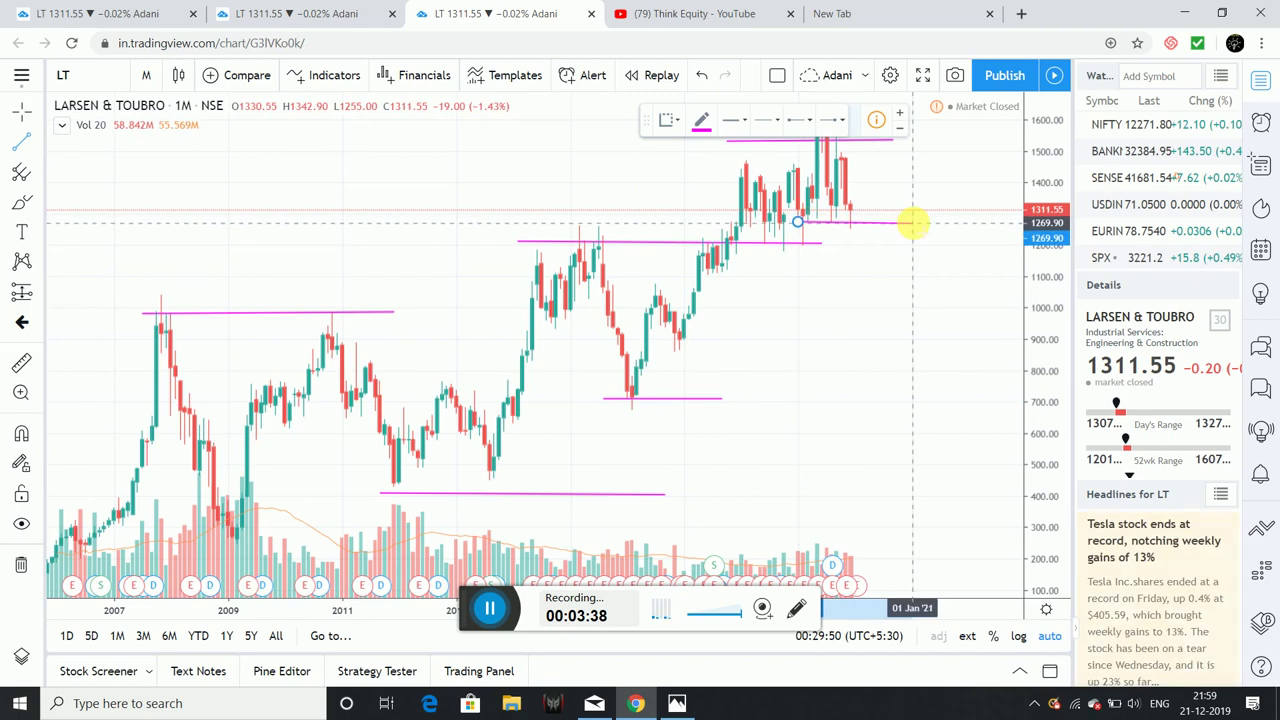
{"action": "left_click", "coordinate": [911, 222]}
{"action": "left_click_drag", "start_coordinate": [397, 249], "coordinate": [471, 243]}
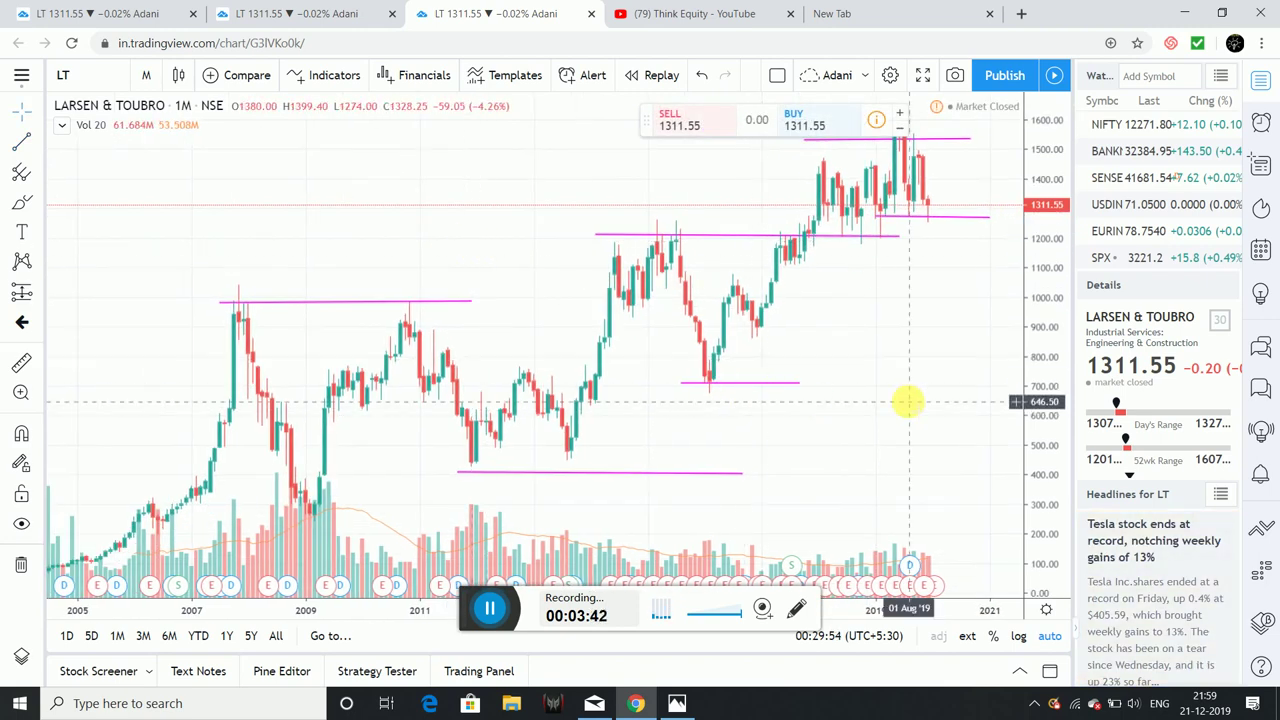
{"action": "mouse_move", "coordinate": [907, 401]}
{"action": "left_mouse_down"}
{"action": "mouse_move", "coordinate": [843, 409]}
{"action": "mouse_move", "coordinate": [890, 405]}
{"action": "left_mouse_up"}
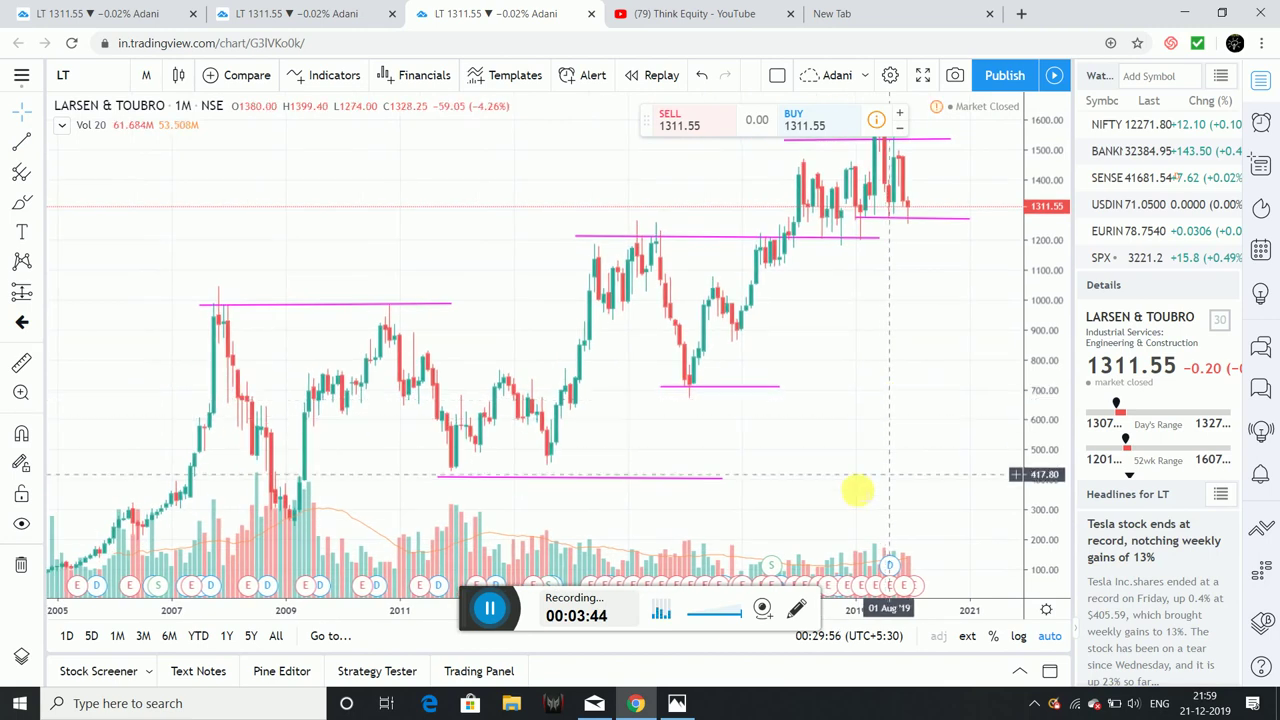
{"action": "left_click_drag", "start_coordinate": [755, 443], "coordinate": [651, 349]}
{"action": "left_click_drag", "start_coordinate": [842, 418], "coordinate": [860, 420]}
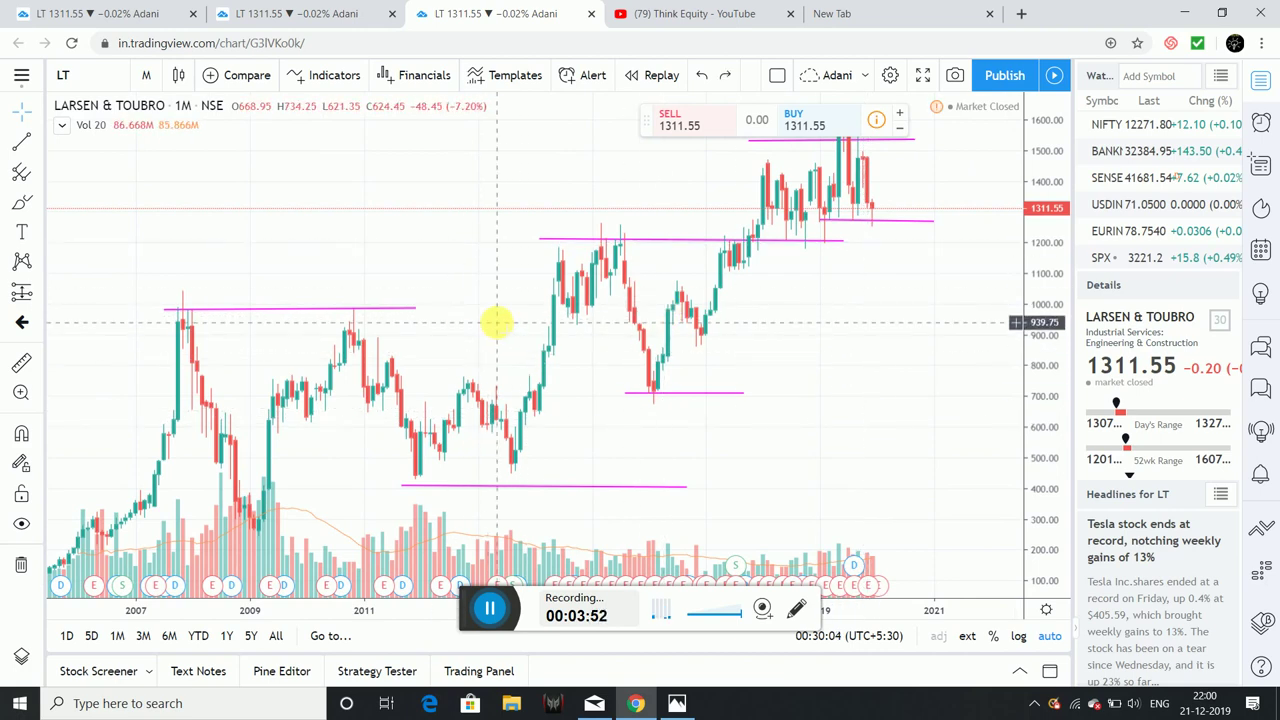
Undo the three support lines drawn along the lows, keeping the three lines across the highs.
{"action": "left_click_drag", "start_coordinate": [496, 321], "coordinate": [552, 307]}
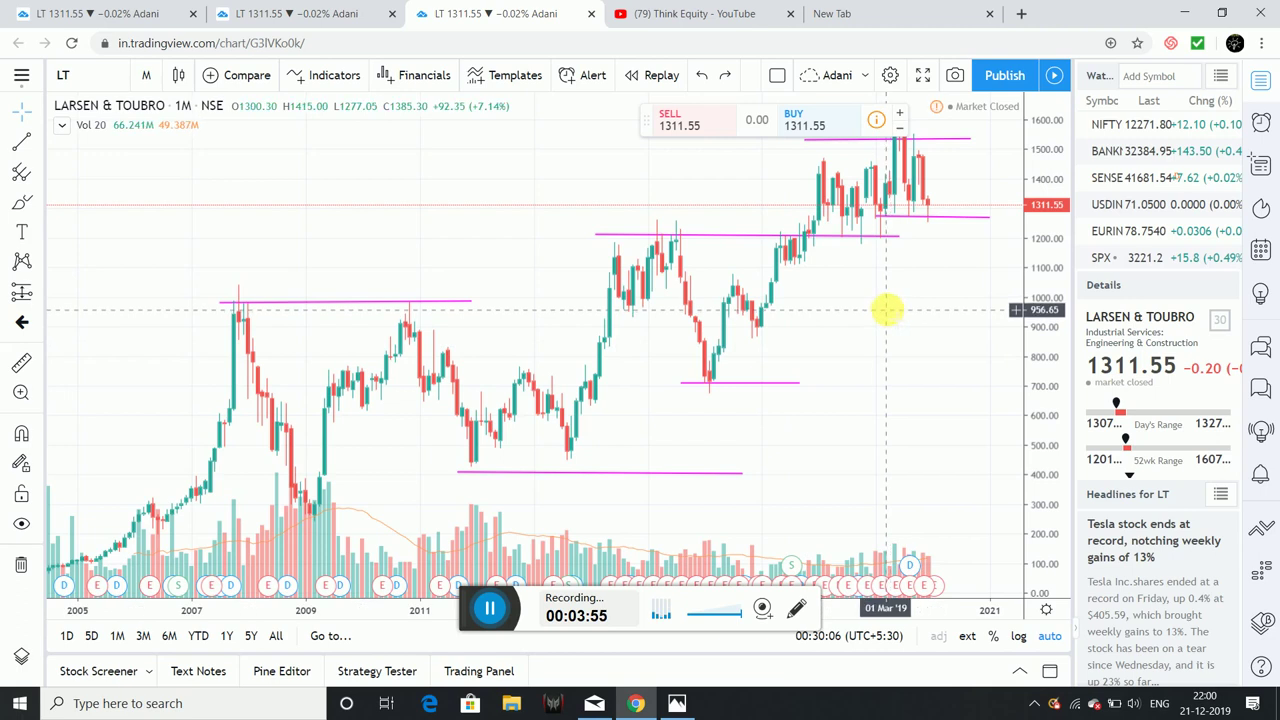
{"action": "scroll", "coordinate": [881, 308], "scroll_direction": "right", "scroll_amount": 3}
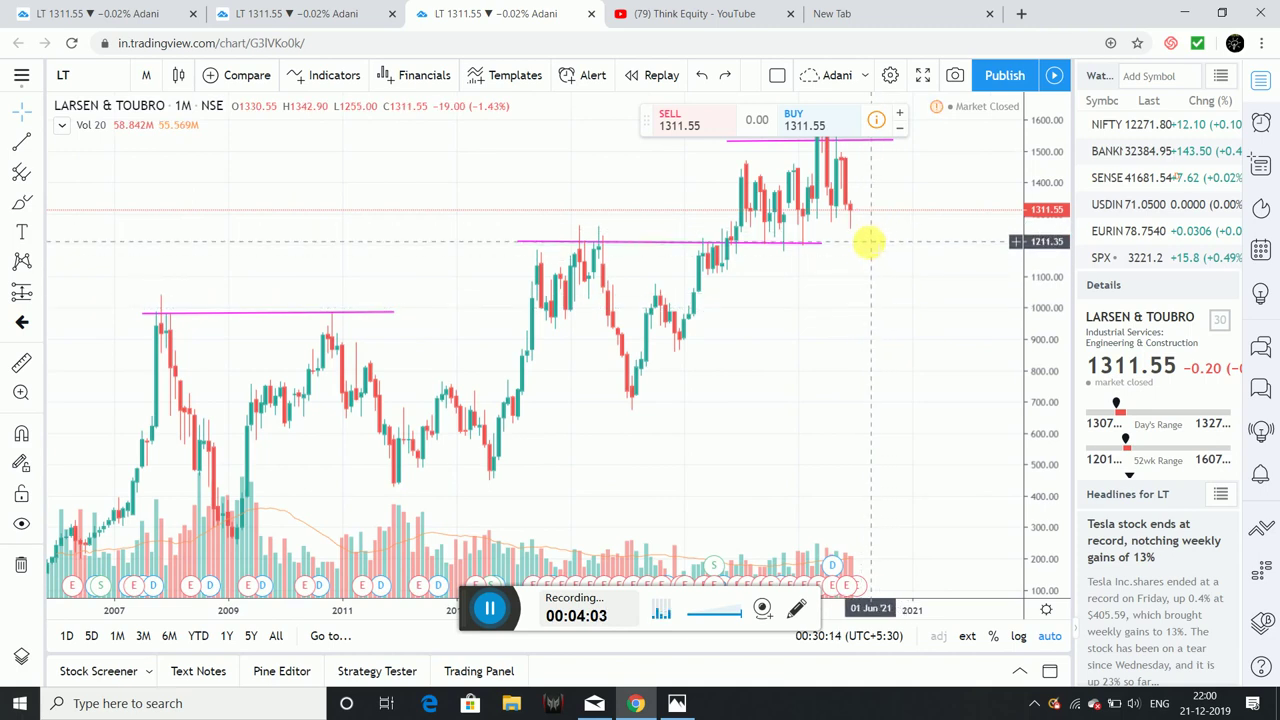
{"action": "scroll", "coordinate": [837, 243], "scroll_direction": "right", "scroll_amount": 3}
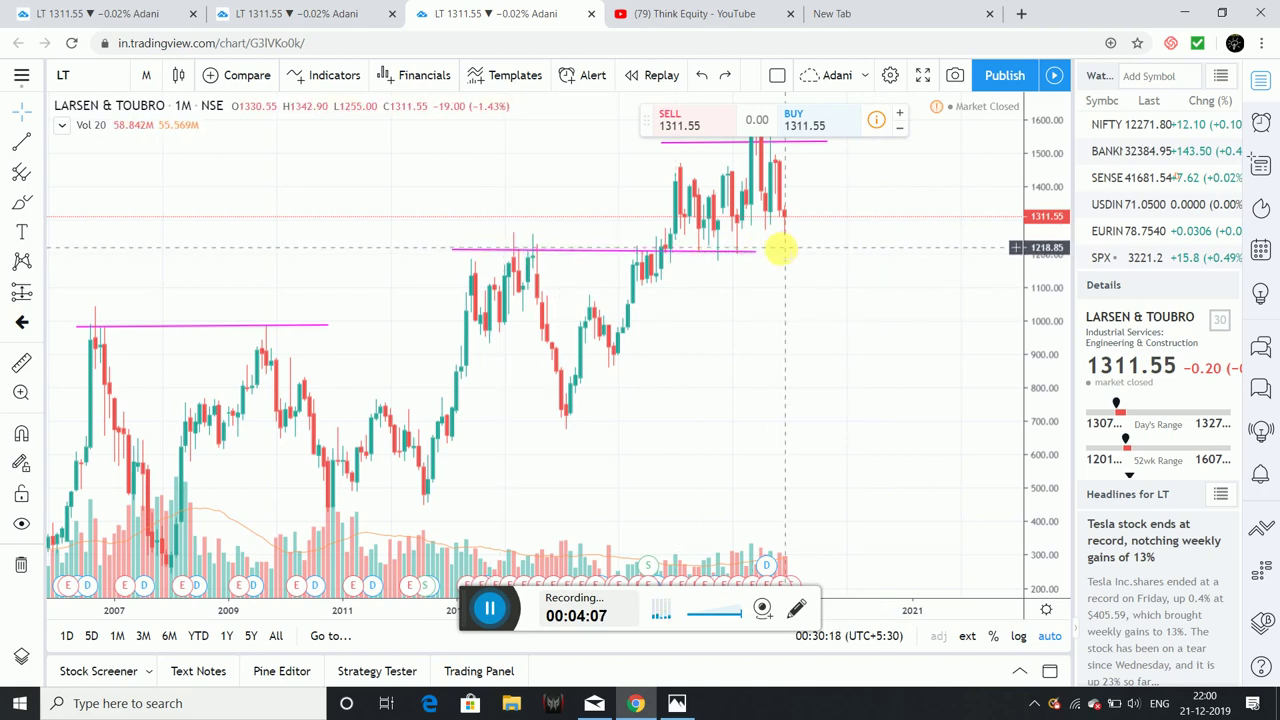
{"action": "left_click", "coordinate": [757, 250]}
{"action": "left_click_drag", "start_coordinate": [757, 250], "coordinate": [936, 249]}
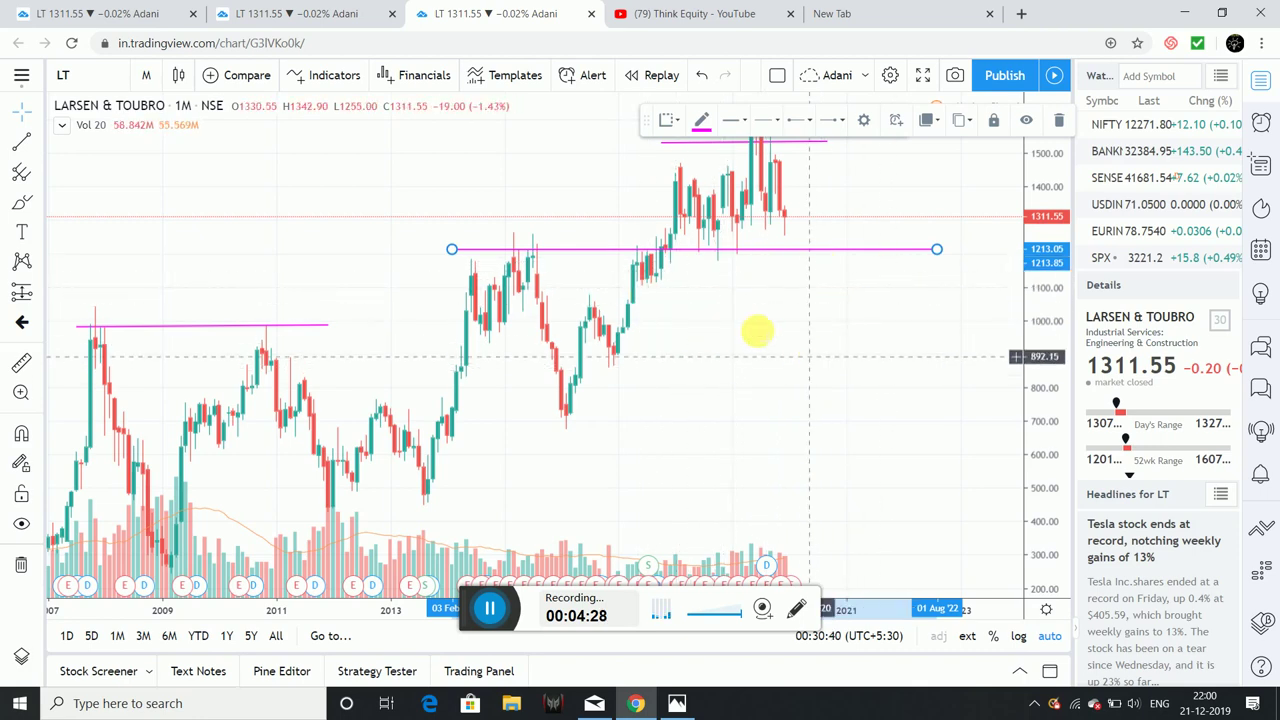
{"action": "key", "text": "ctrl+z"}
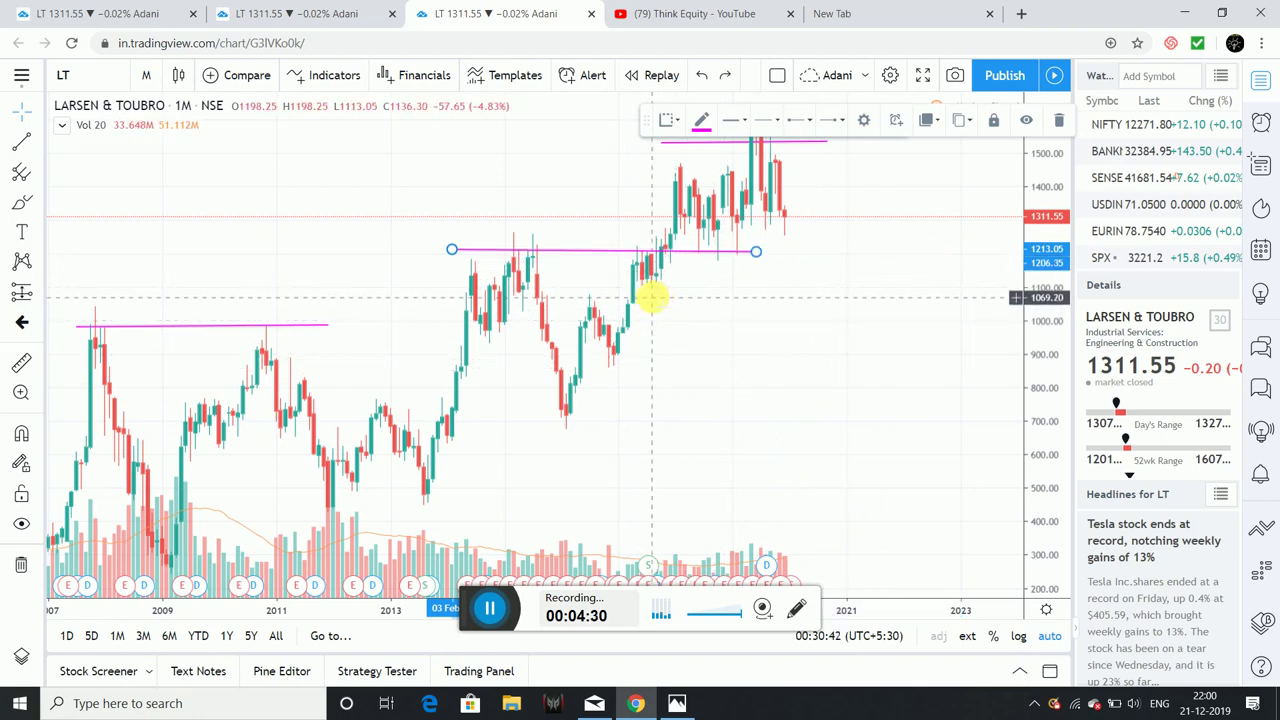
Delete the trend lines across the 2014–2015 highs and across the 2007 and 2010 highs.
{"action": "left_click_drag", "start_coordinate": [665, 255], "coordinate": [666, 252]}
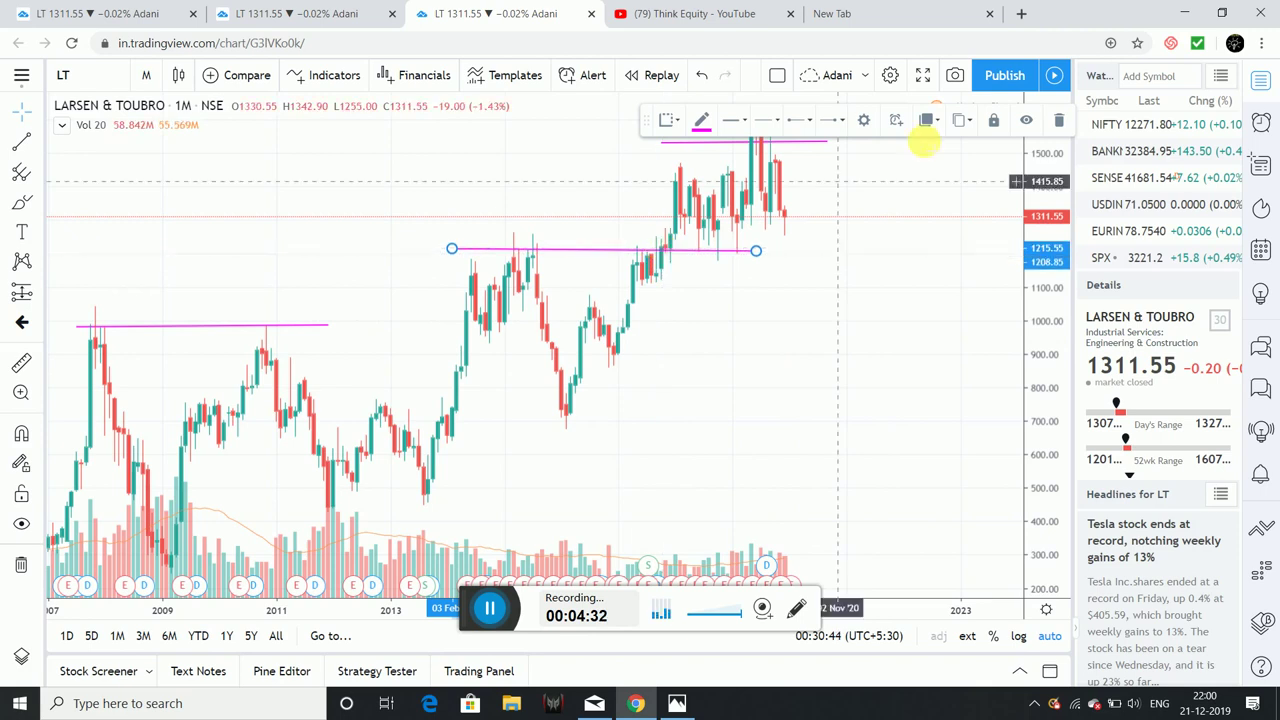
{"action": "left_click", "coordinate": [1058, 120]}
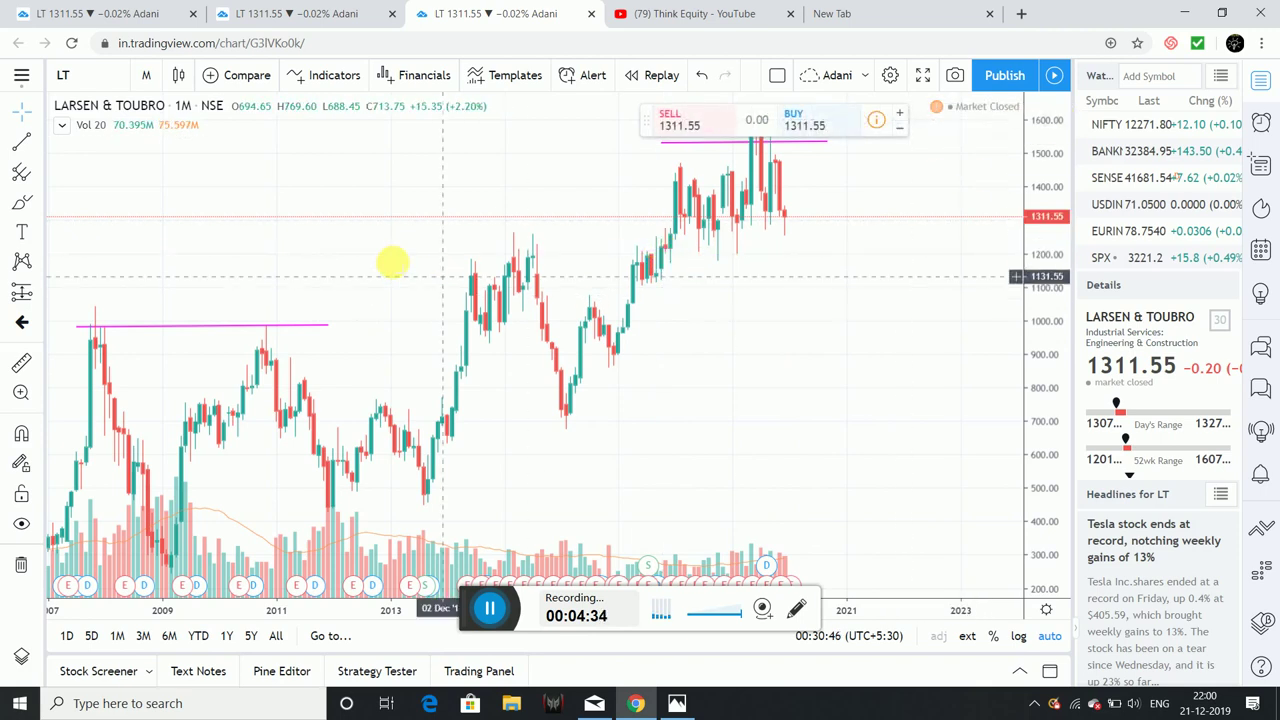
{"action": "left_click", "coordinate": [307, 326]}
{"action": "left_click", "coordinate": [1058, 120]}
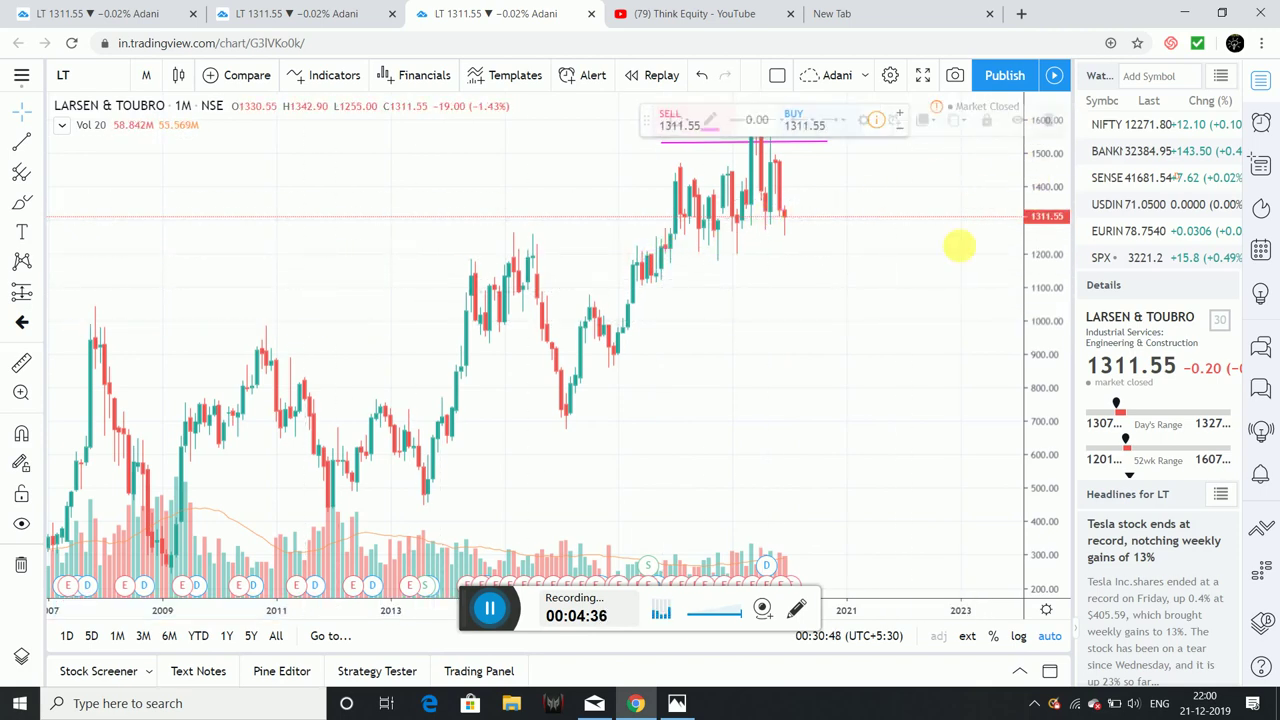
Delete the last trend line across the latest highs and set the chart interval to 1 week.
{"action": "left_click", "coordinate": [796, 142]}
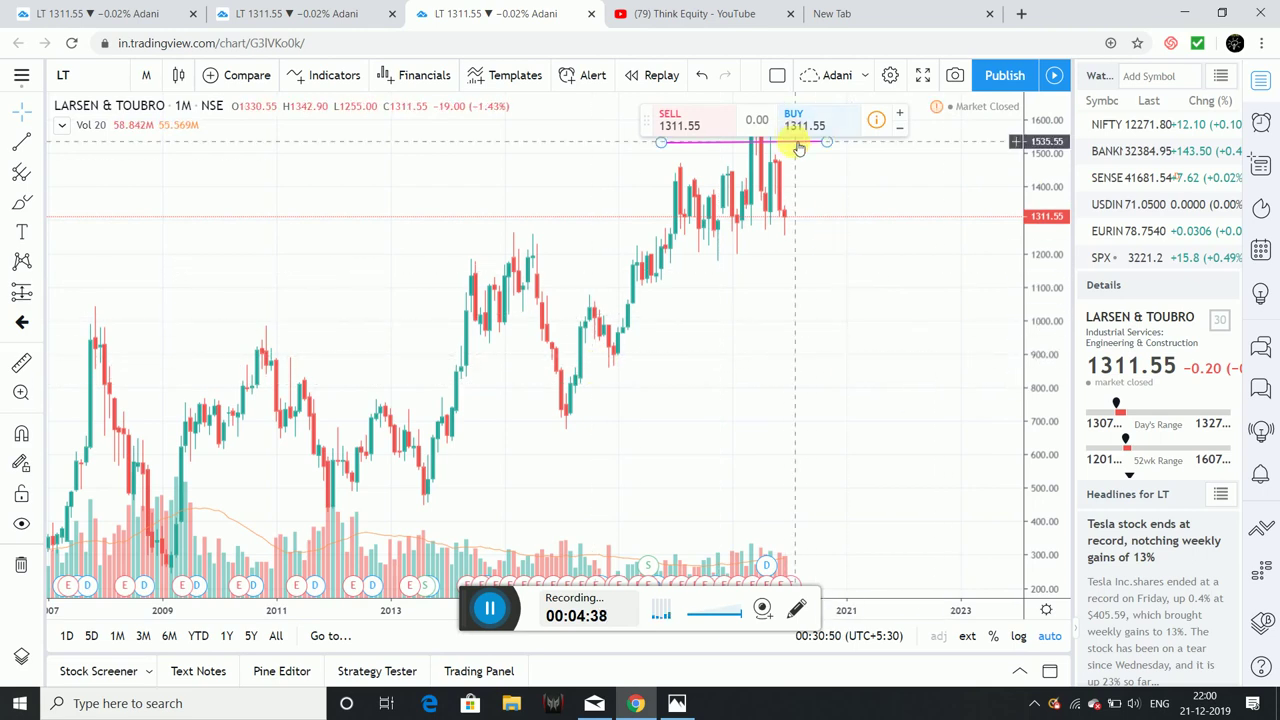
{"action": "left_click", "coordinate": [1058, 120]}
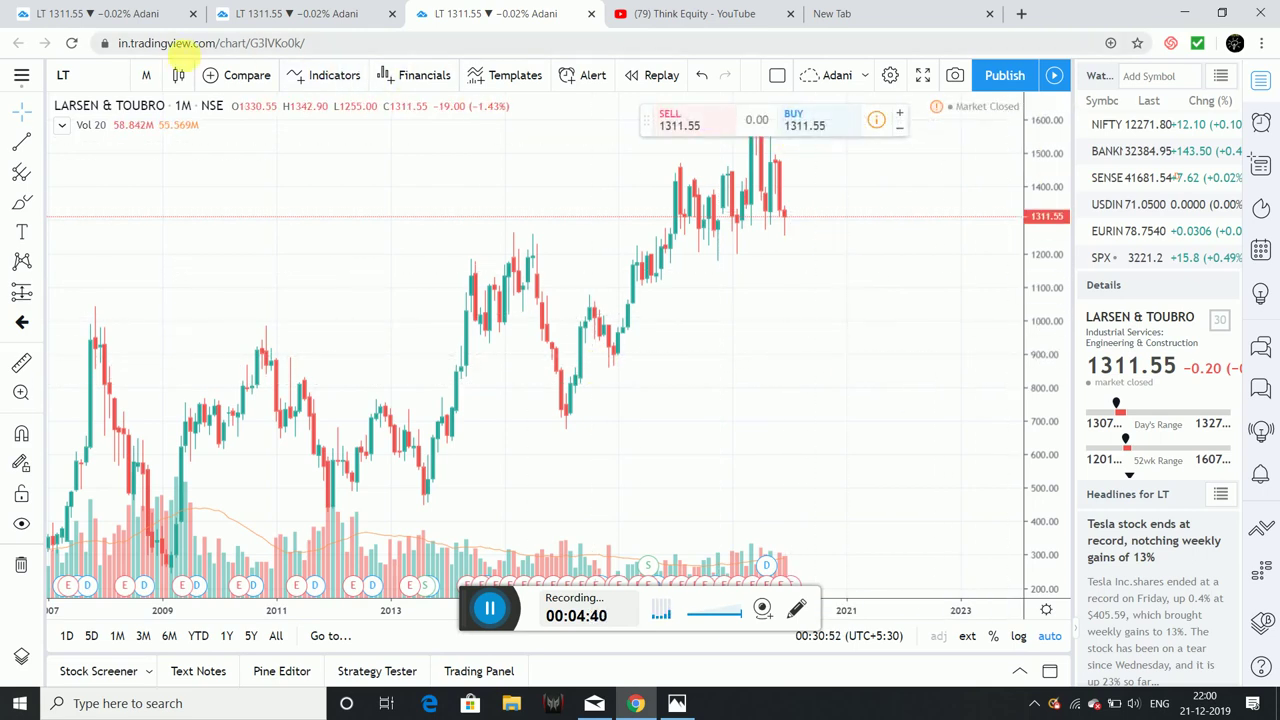
{"action": "left_click", "coordinate": [150, 76]}
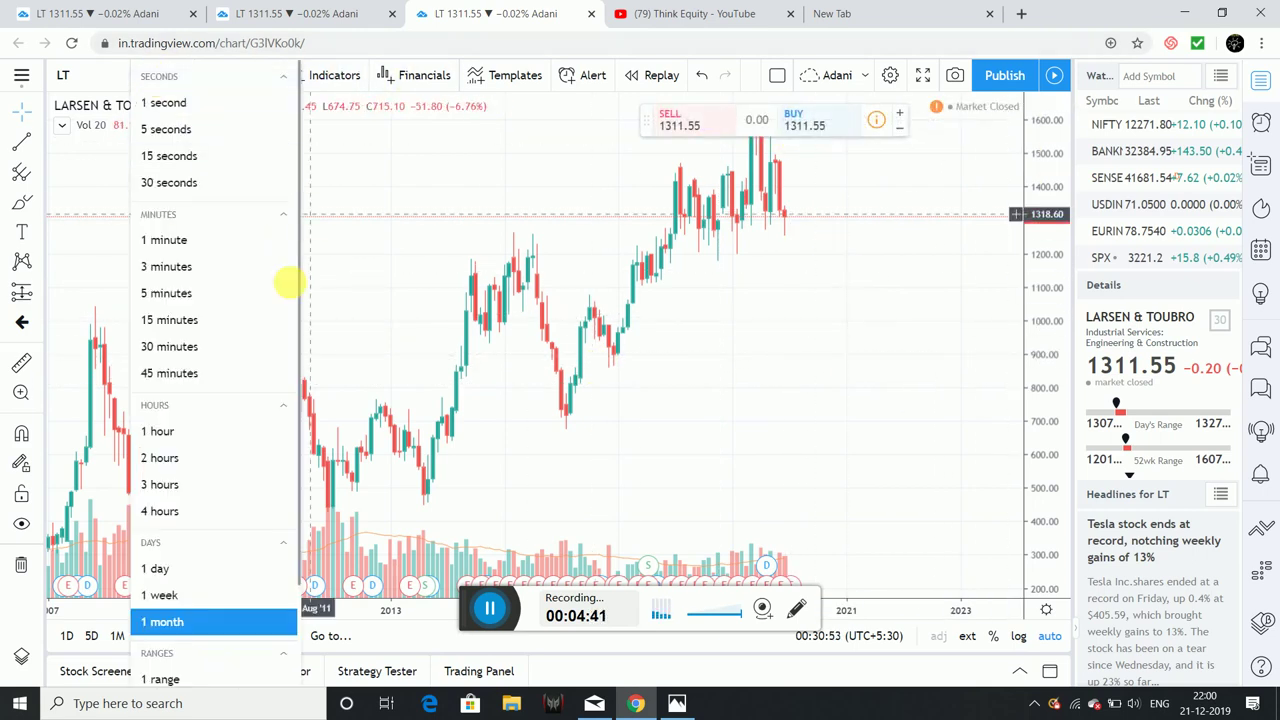
{"action": "left_click", "coordinate": [175, 598]}
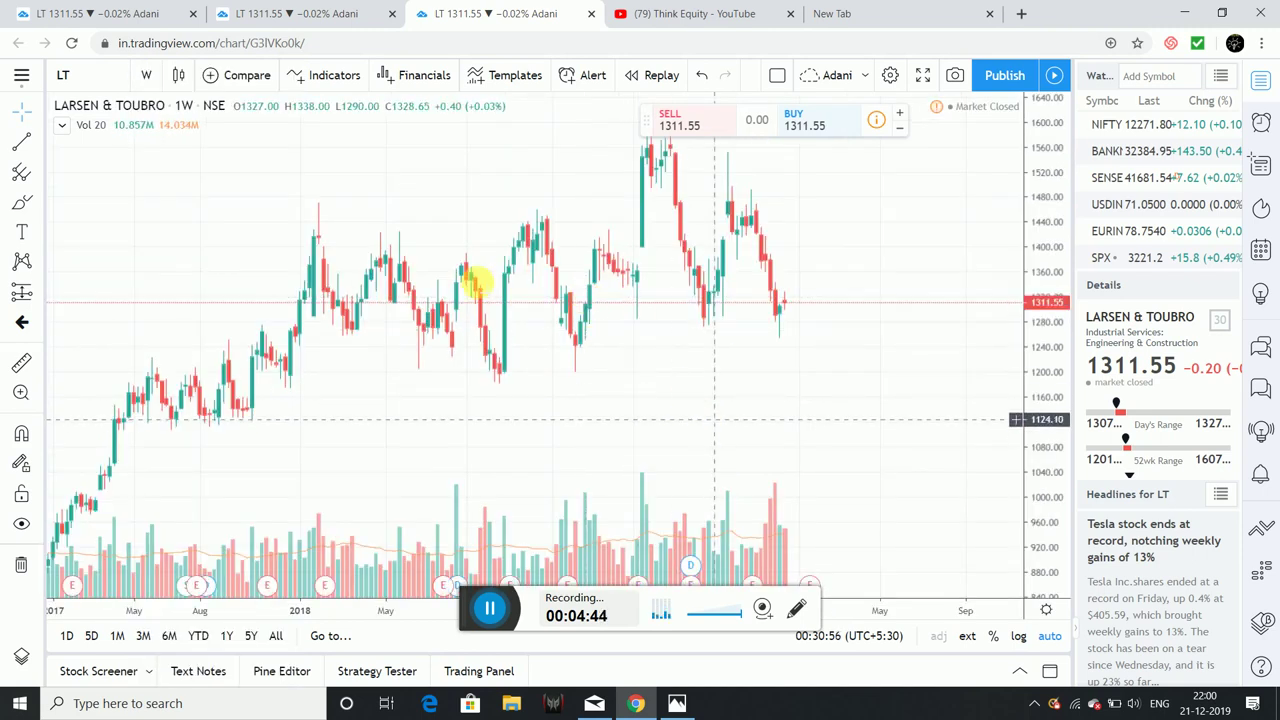
Draw a rising support trend line under the weekly lows from about 1099 in May 2017 to about 1314 in August 2020.
{"action": "left_click", "coordinate": [21, 142]}
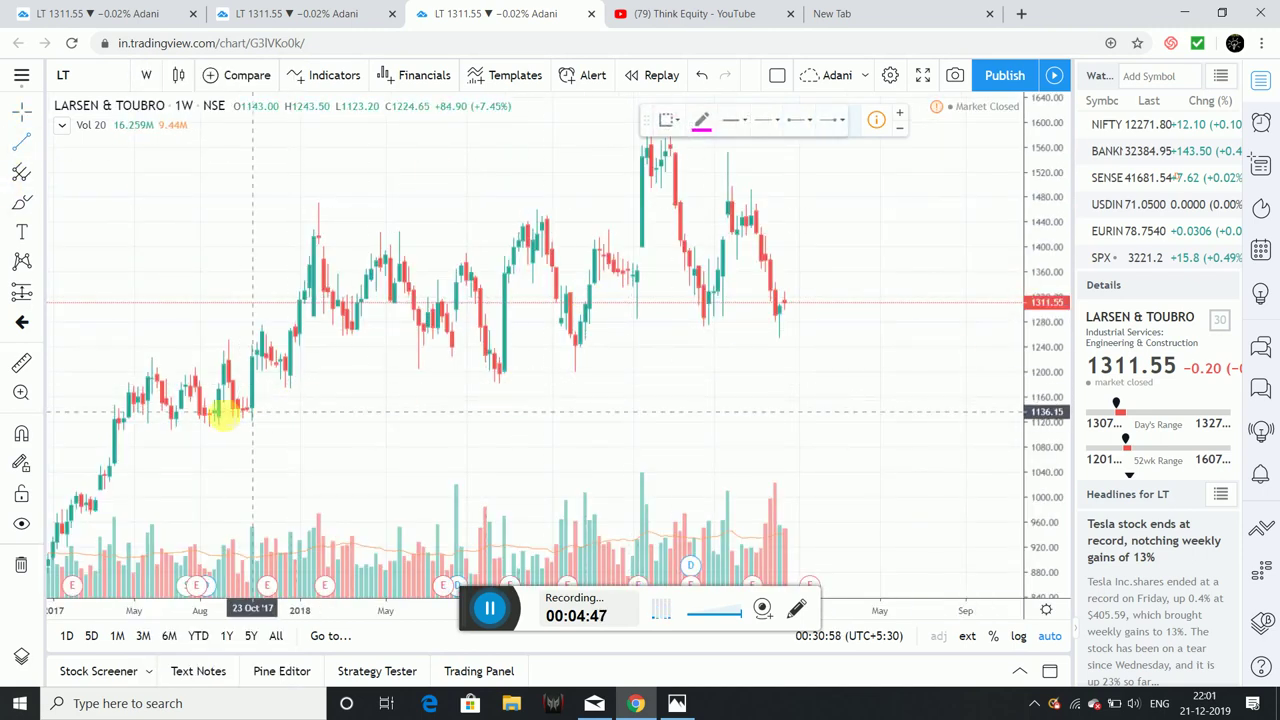
{"action": "left_click", "coordinate": [138, 435]}
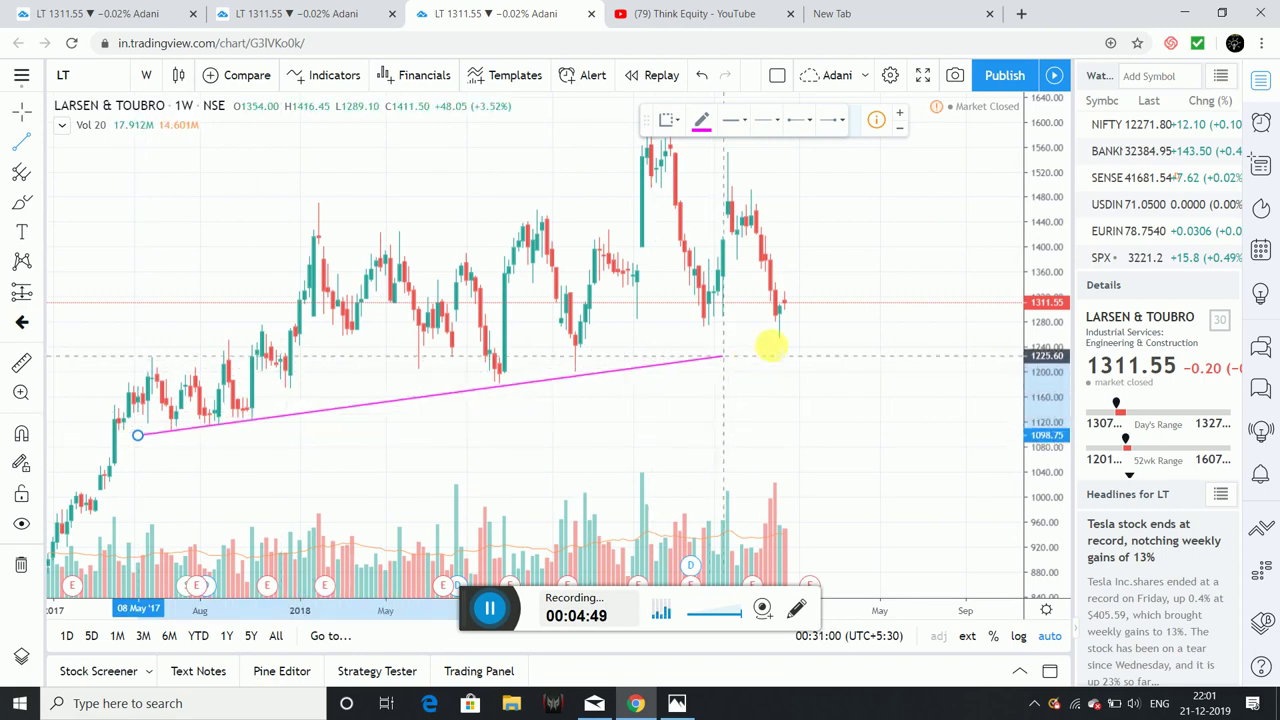
{"action": "left_click", "coordinate": [950, 300]}
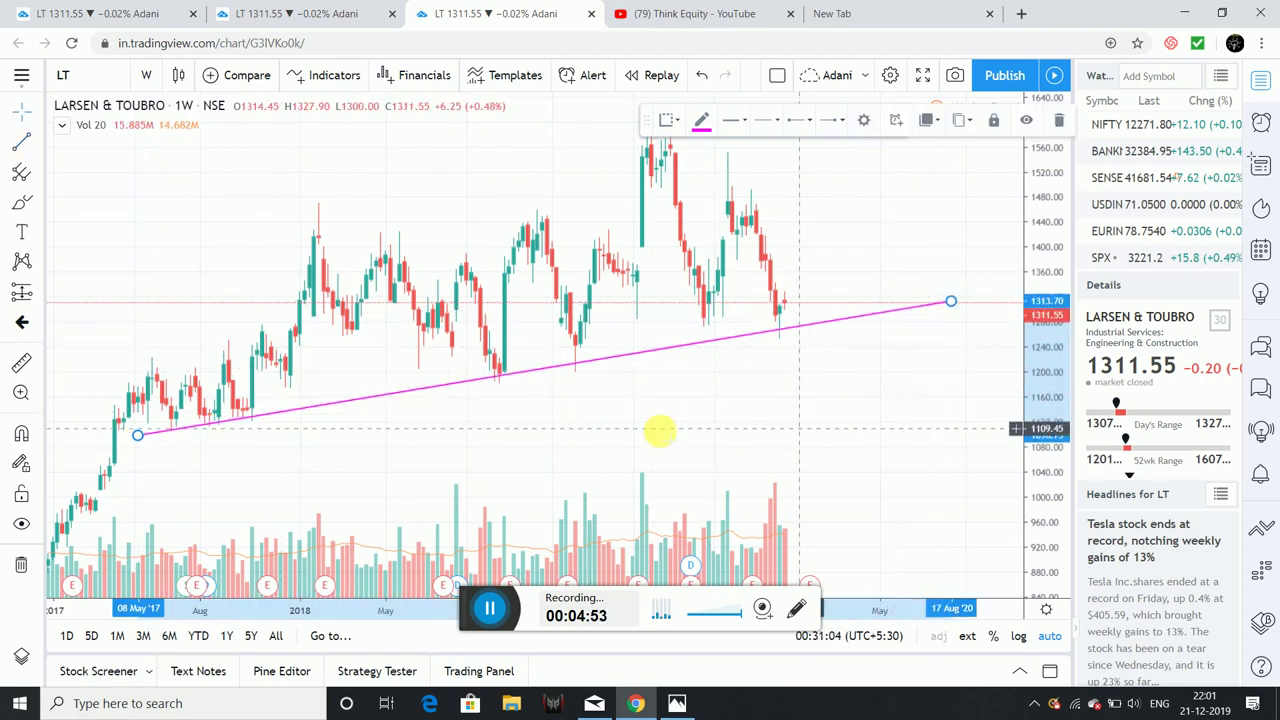
{"action": "left_click", "coordinate": [640, 450]}
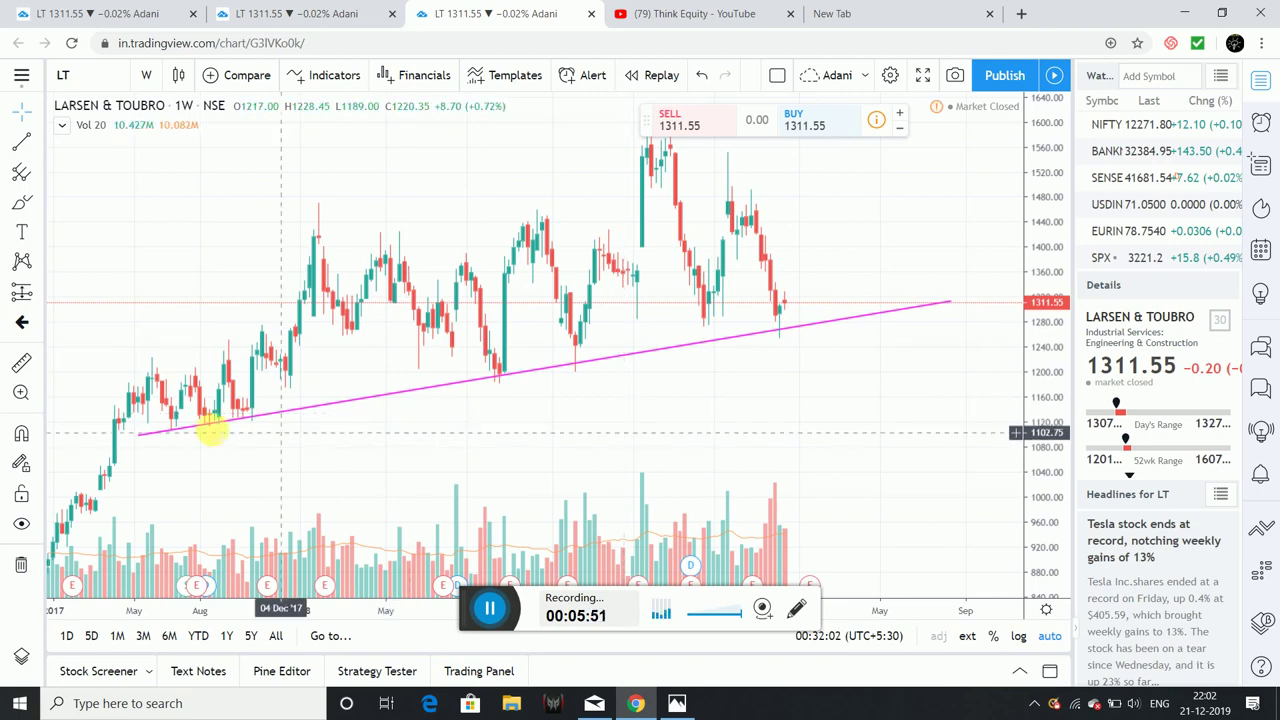
{"action": "left_click", "coordinate": [880, 312]}
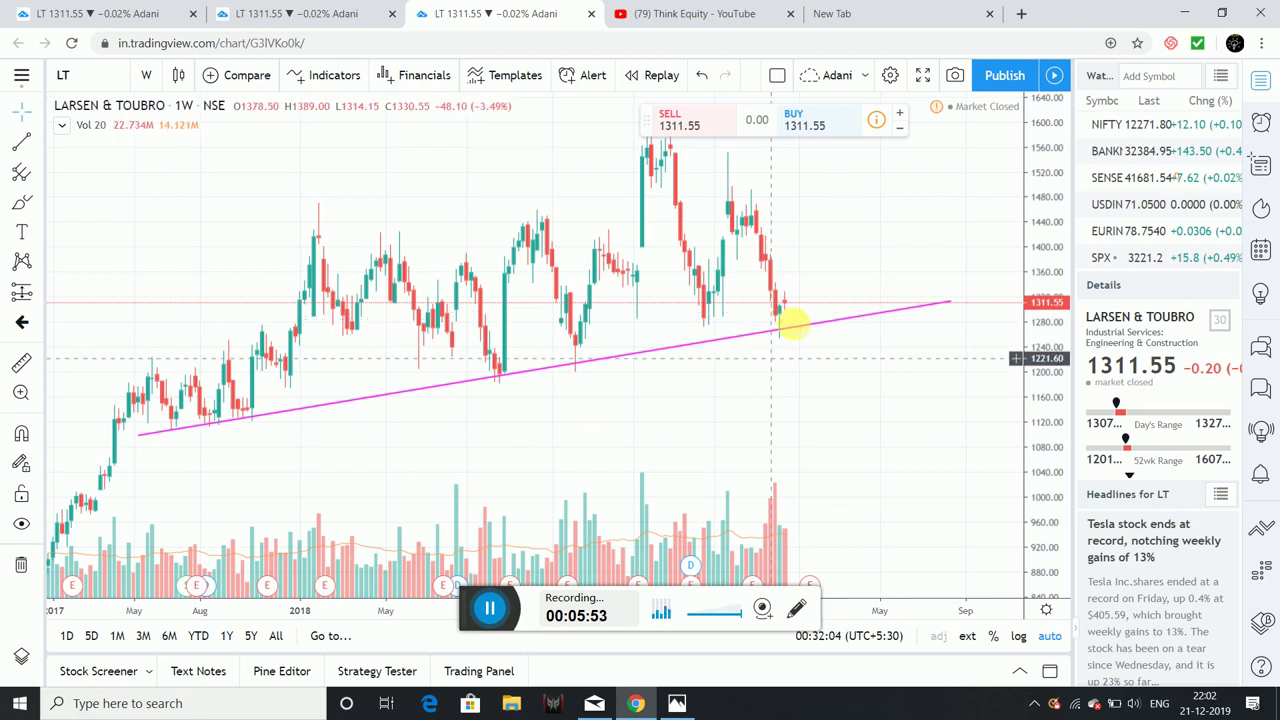
{"action": "left_click", "coordinate": [709, 380]}
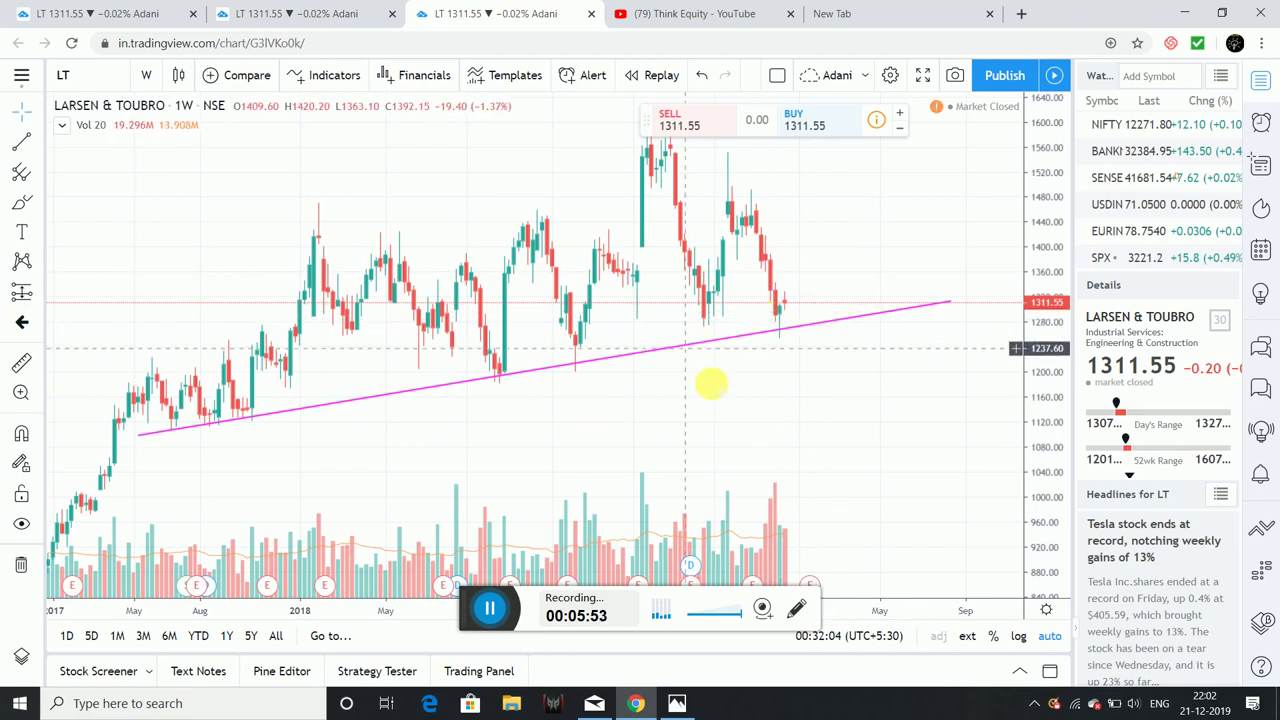
Mark the trend-line touches with rectangles over the 2017 lows, about 1123 to 1164, and the October 2018 low, about 1184 to 1235.
{"action": "left_click", "coordinate": [33, 203]}
{"action": "left_click", "coordinate": [95, 234]}
{"action": "left_click", "coordinate": [166, 420]}
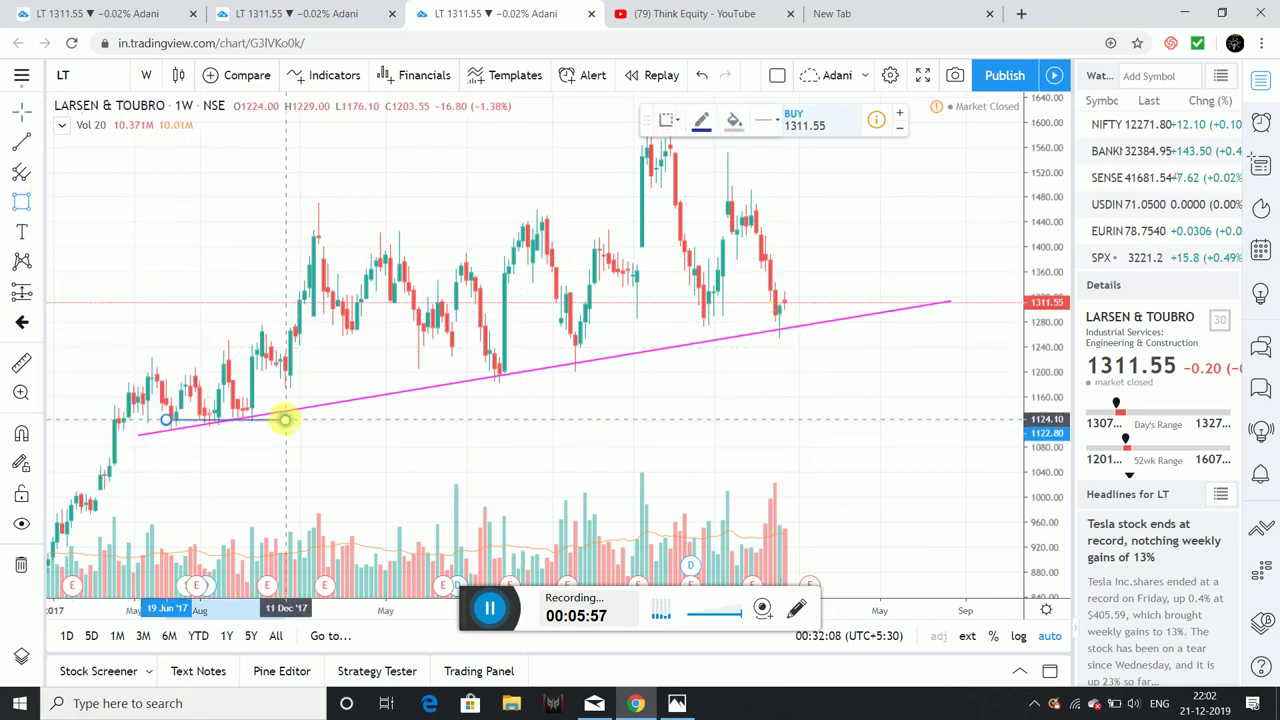
{"action": "left_click", "coordinate": [295, 395]}
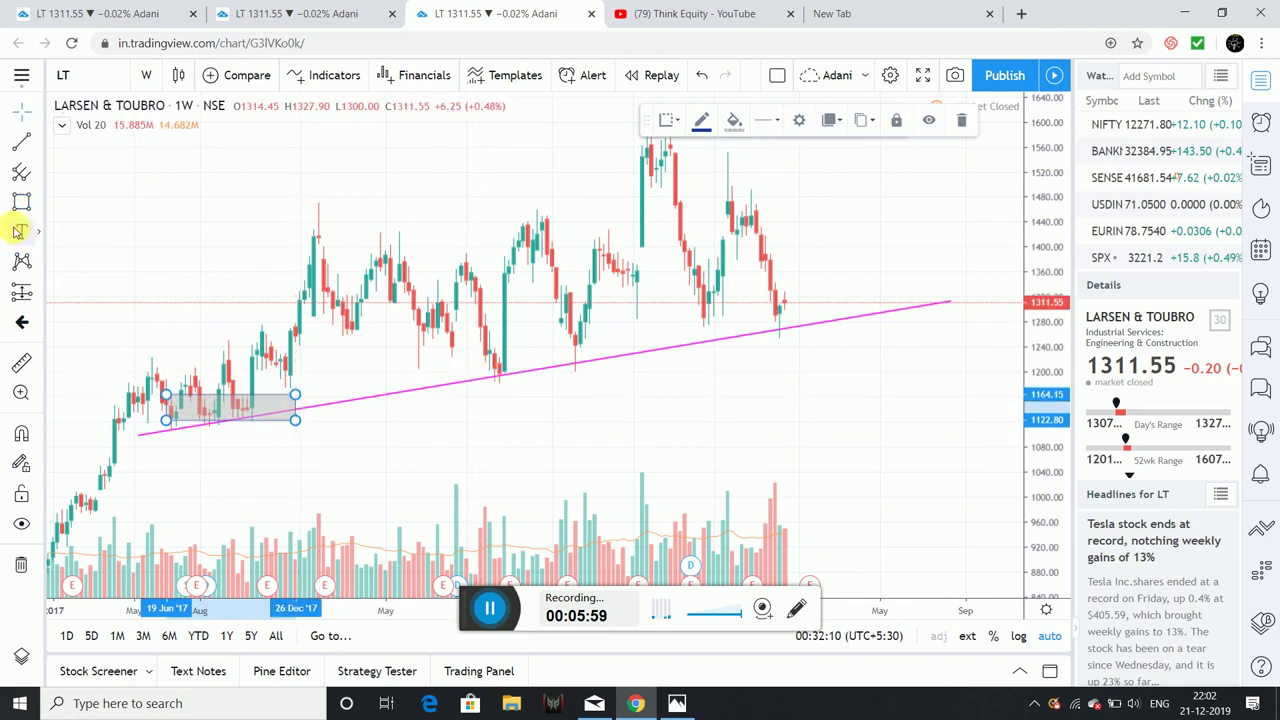
{"action": "left_click", "coordinate": [485, 350]}
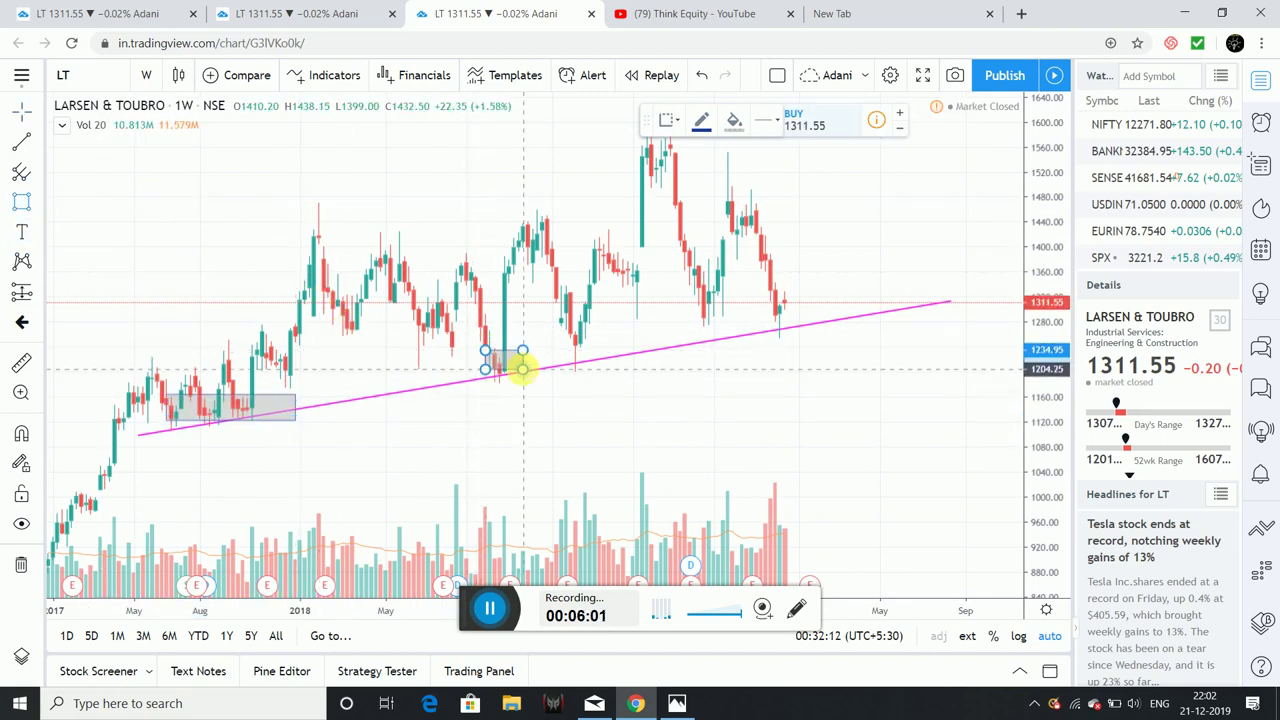
{"action": "left_click", "coordinate": [532, 381]}
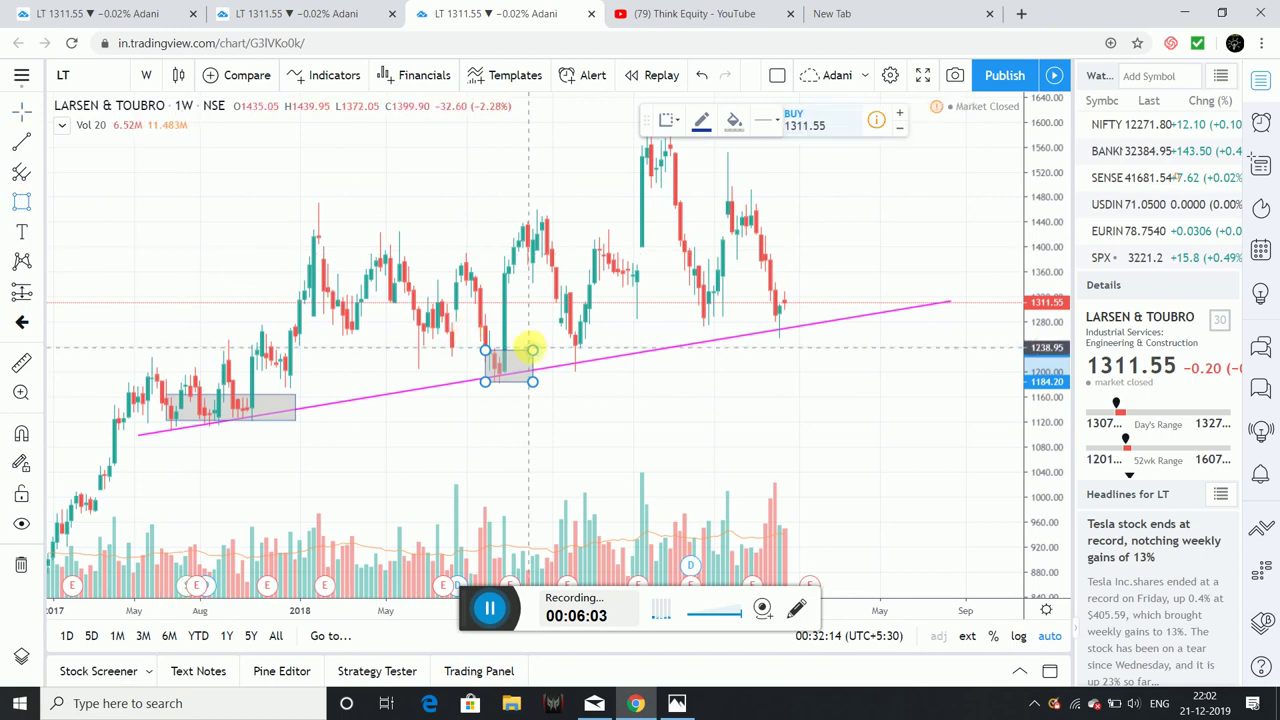
Draw rectangles over the early 2019 low, about 1192 to 1242, and the autumn 2019 low, about 1238 to 1294.
{"action": "left_click", "coordinate": [572, 346]}
{"action": "left_click", "coordinate": [590, 376]}
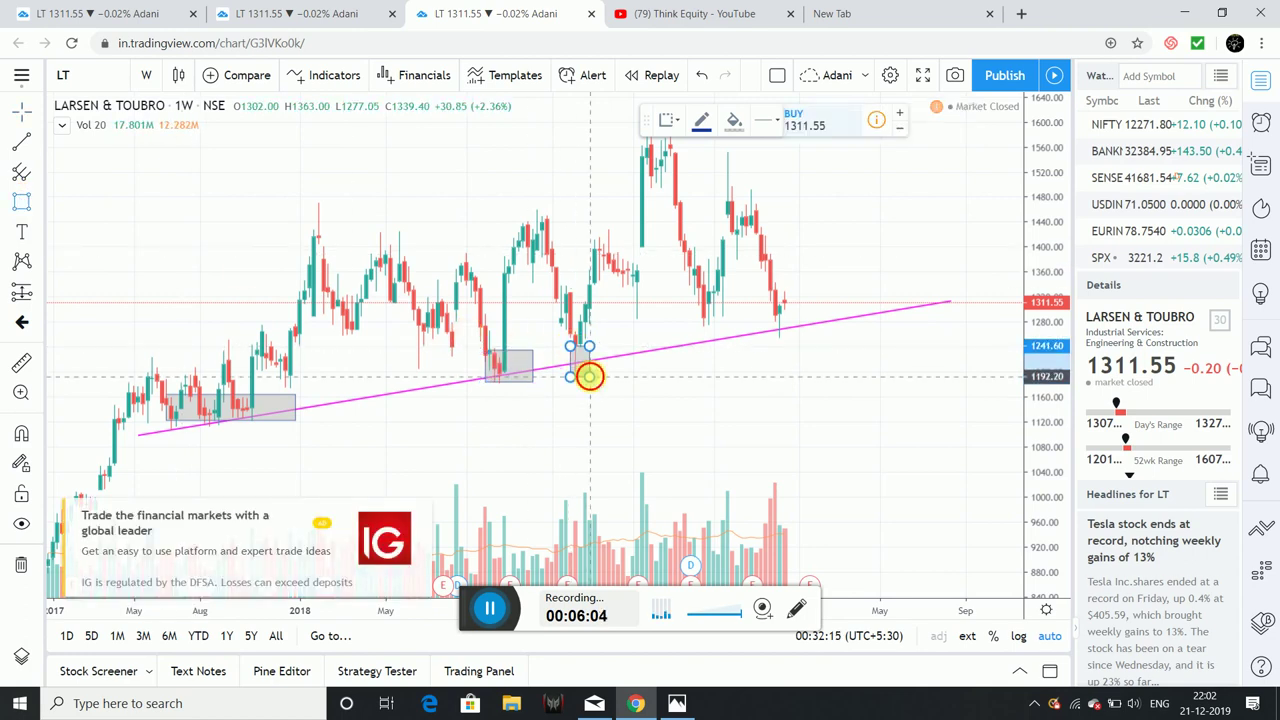
{"action": "left_click", "coordinate": [22, 203]}
{"action": "left_click", "coordinate": [684, 314]}
{"action": "left_click", "coordinate": [727, 348]}
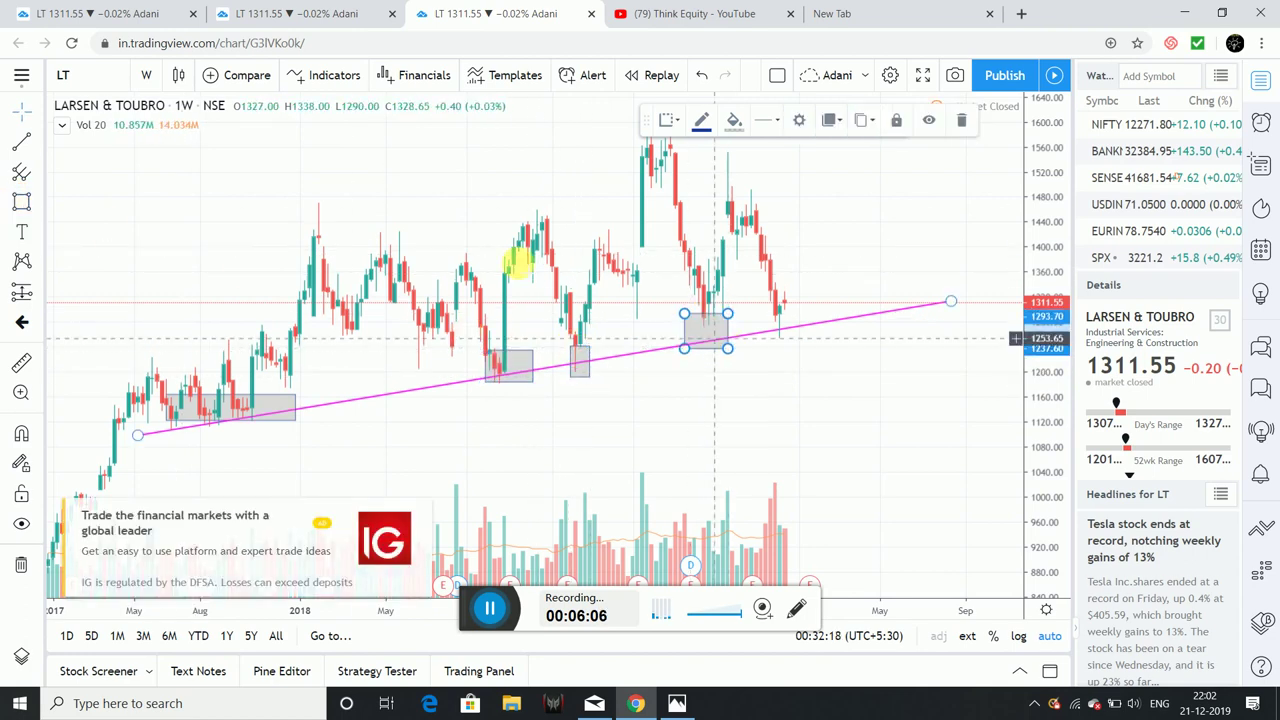
Draw a rectangle over the latest low from about 1264 to 1302, and delete it.
{"action": "left_click", "coordinate": [22, 203]}
{"action": "left_click", "coordinate": [770, 308]}
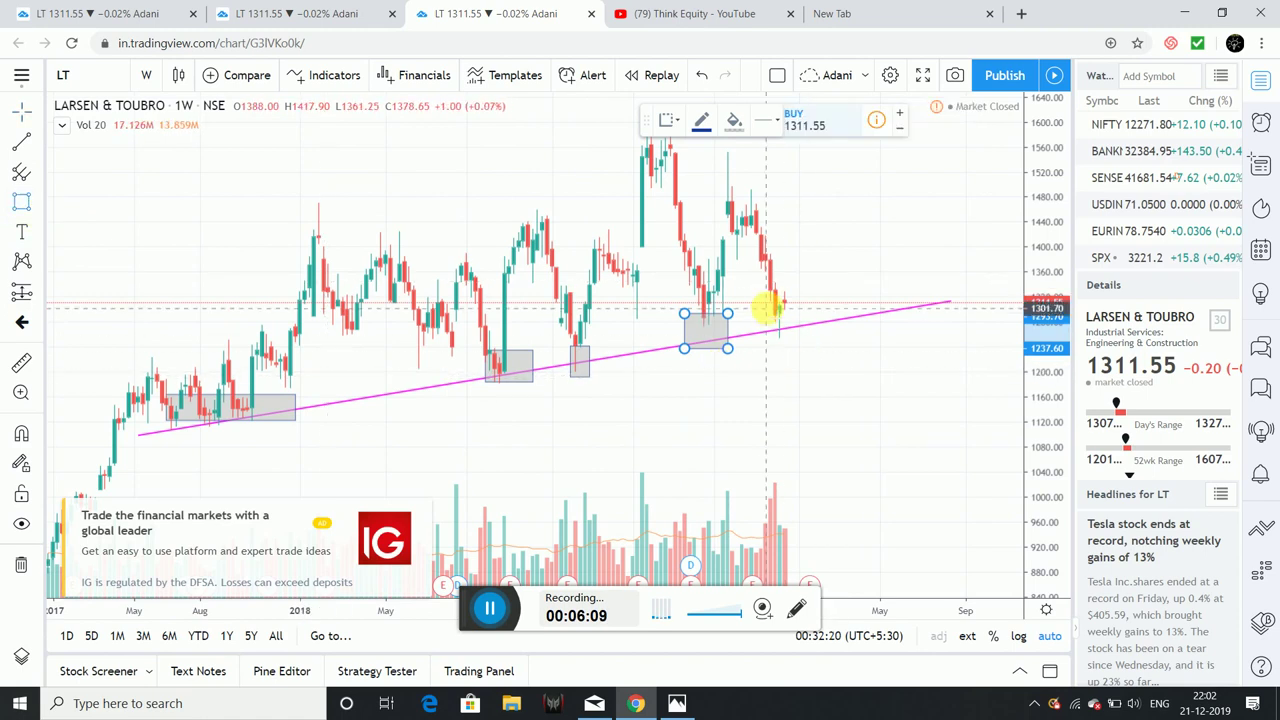
{"action": "left_click", "coordinate": [812, 332]}
{"action": "left_click", "coordinate": [818, 382]}
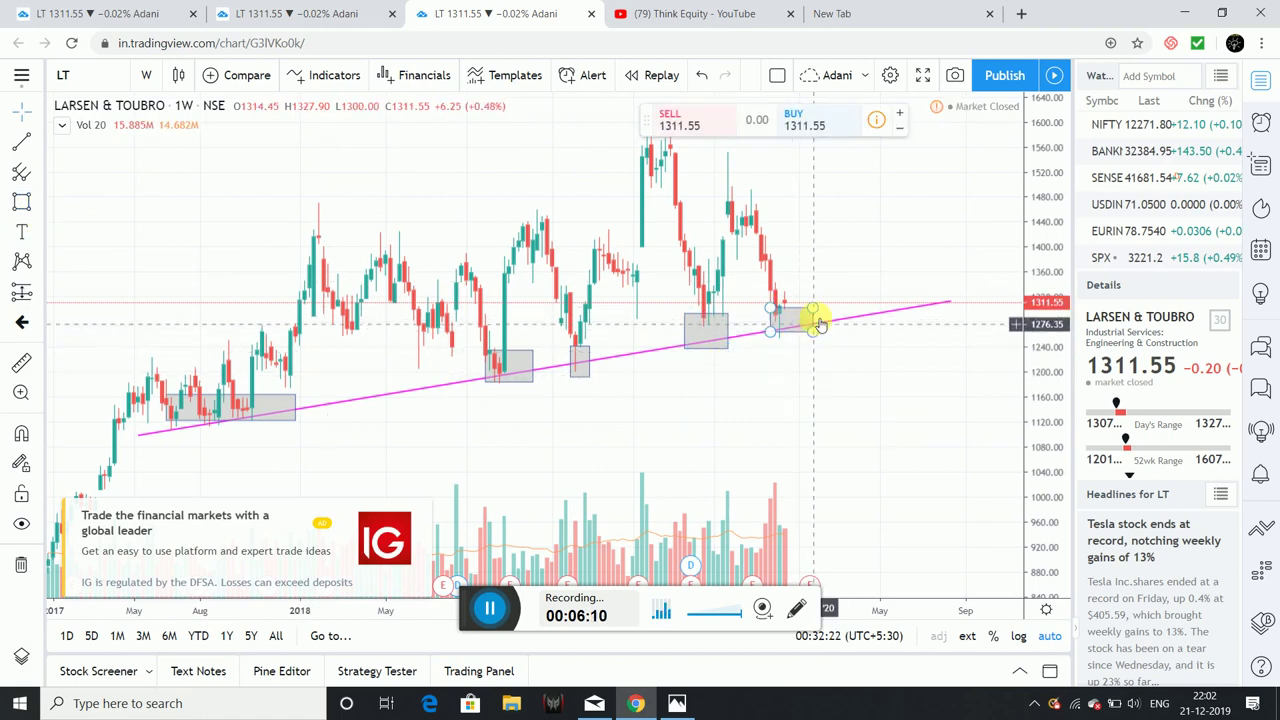
{"action": "left_click", "coordinate": [813, 311]}
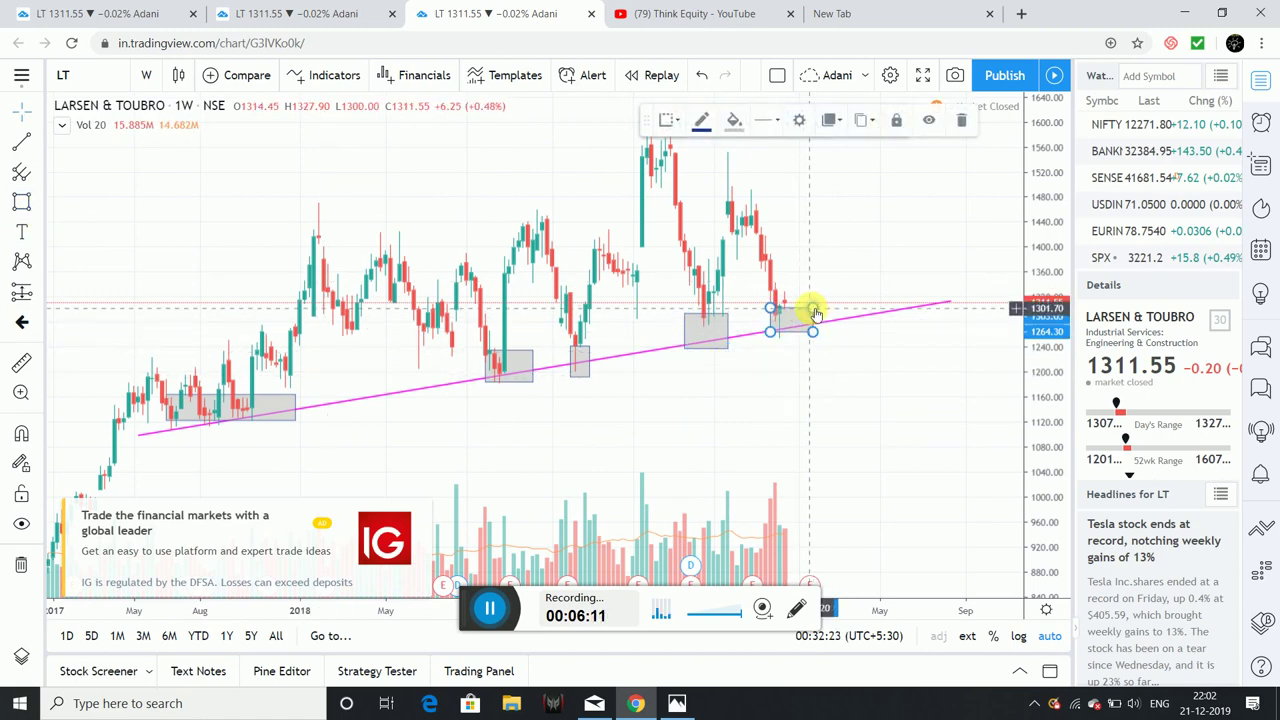
{"action": "left_click", "coordinate": [966, 123]}
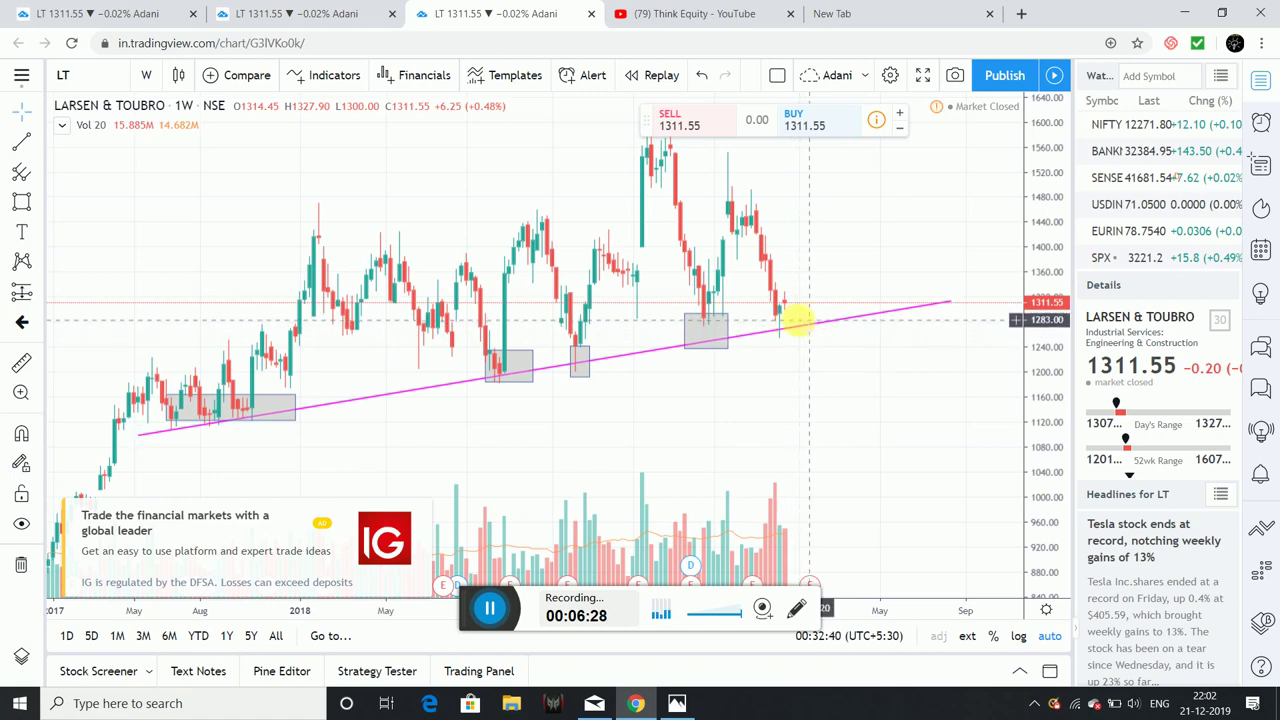
Draw a rising arrow beside the latest candles from about 1300 to 1467, and delete it.
{"action": "left_click", "coordinate": [35, 143]}
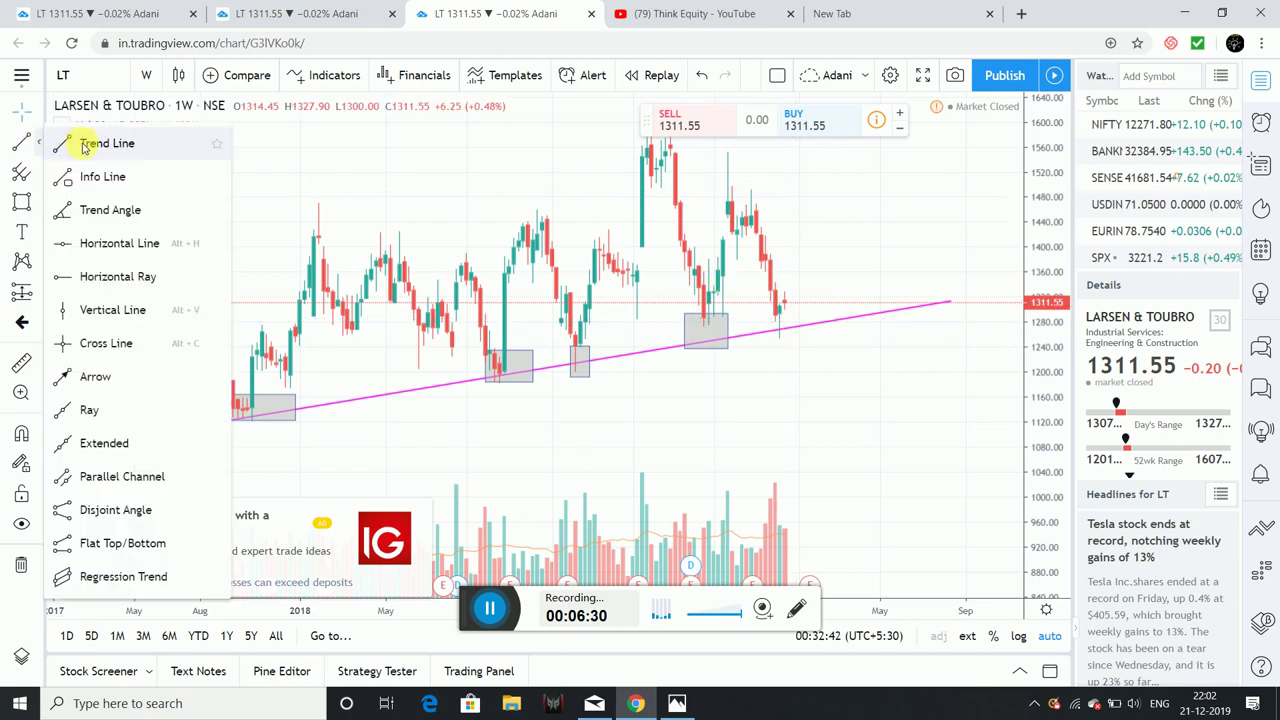
{"action": "left_click", "coordinate": [135, 373]}
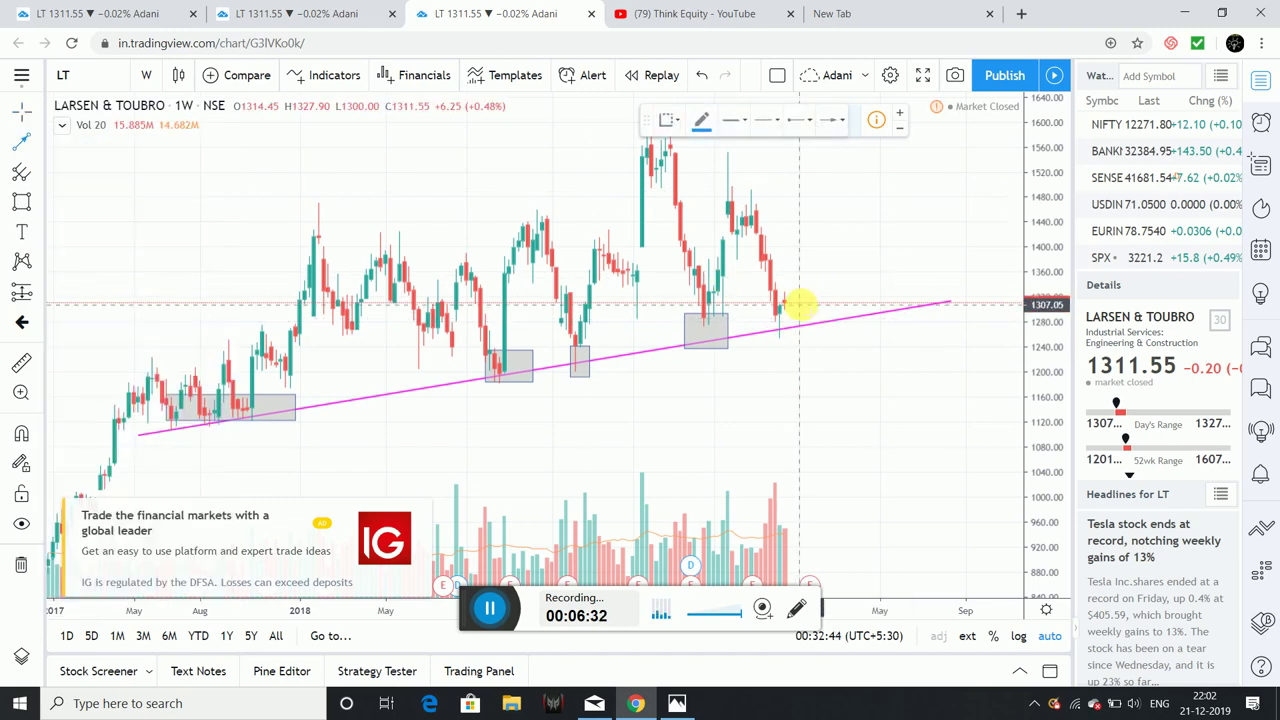
{"action": "left_click", "coordinate": [808, 308]}
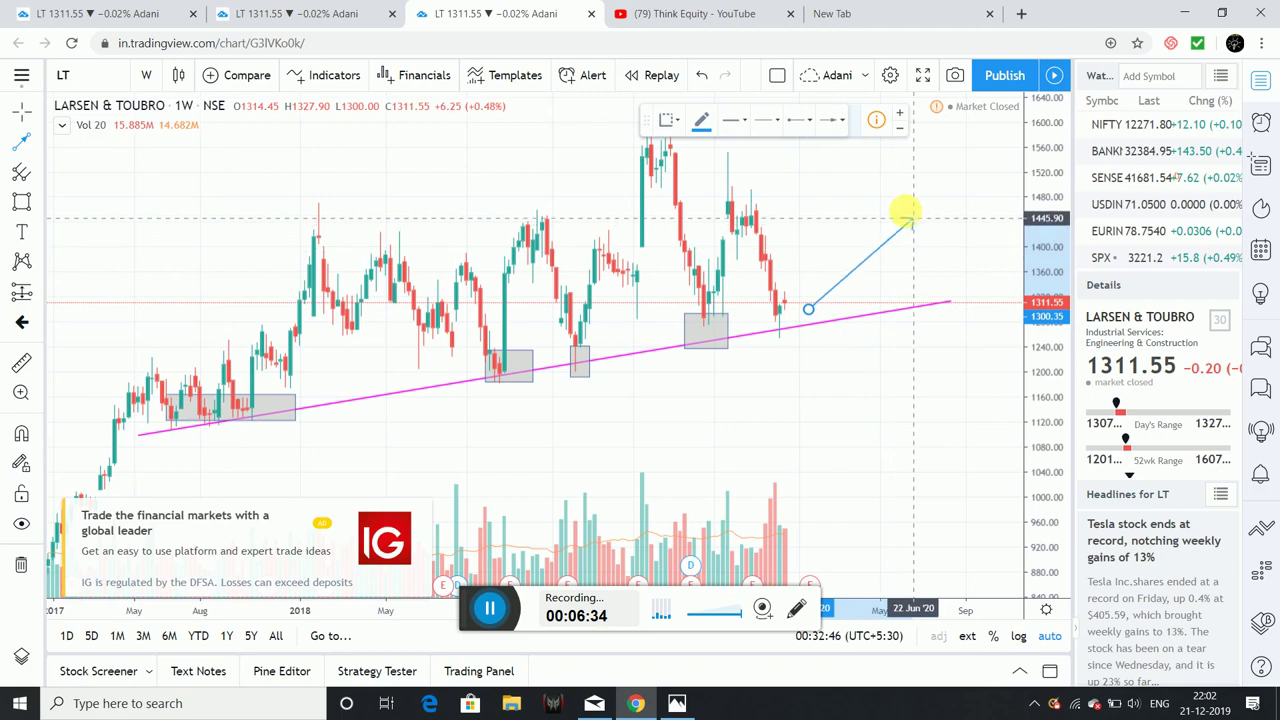
{"action": "left_click", "coordinate": [903, 206]}
{"action": "left_click", "coordinate": [866, 366]}
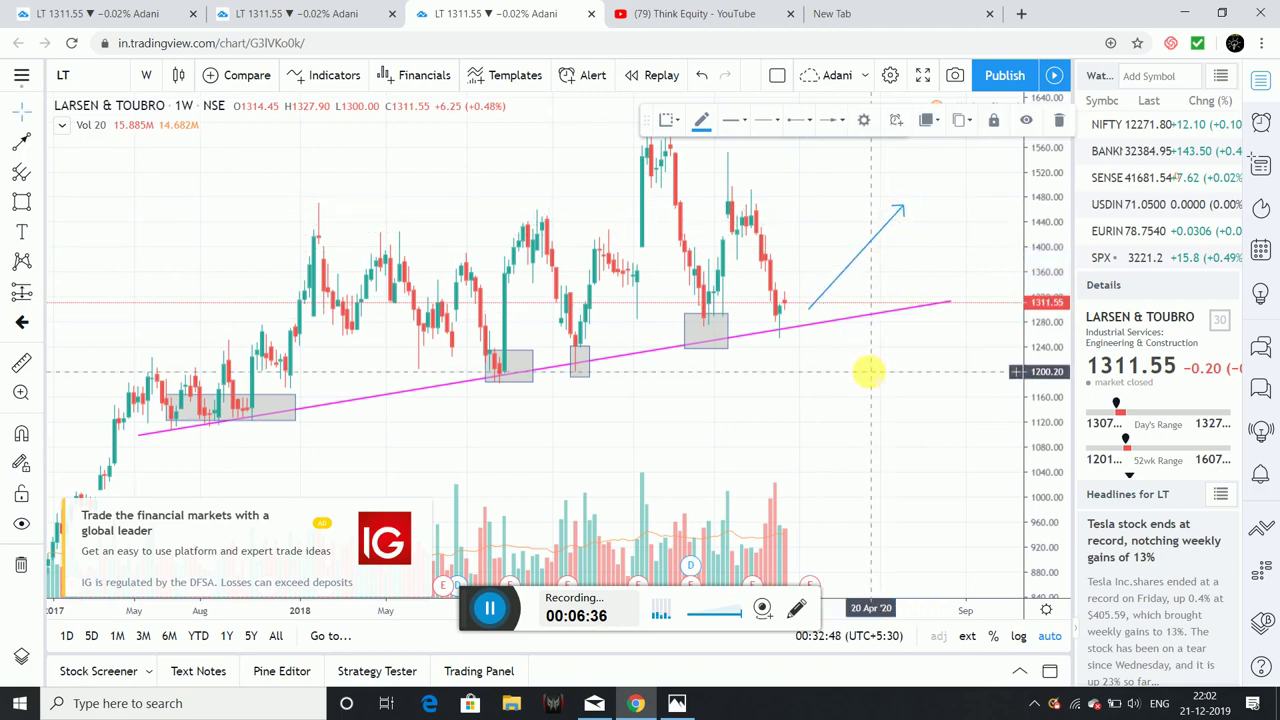
{"action": "left_click", "coordinate": [903, 208]}
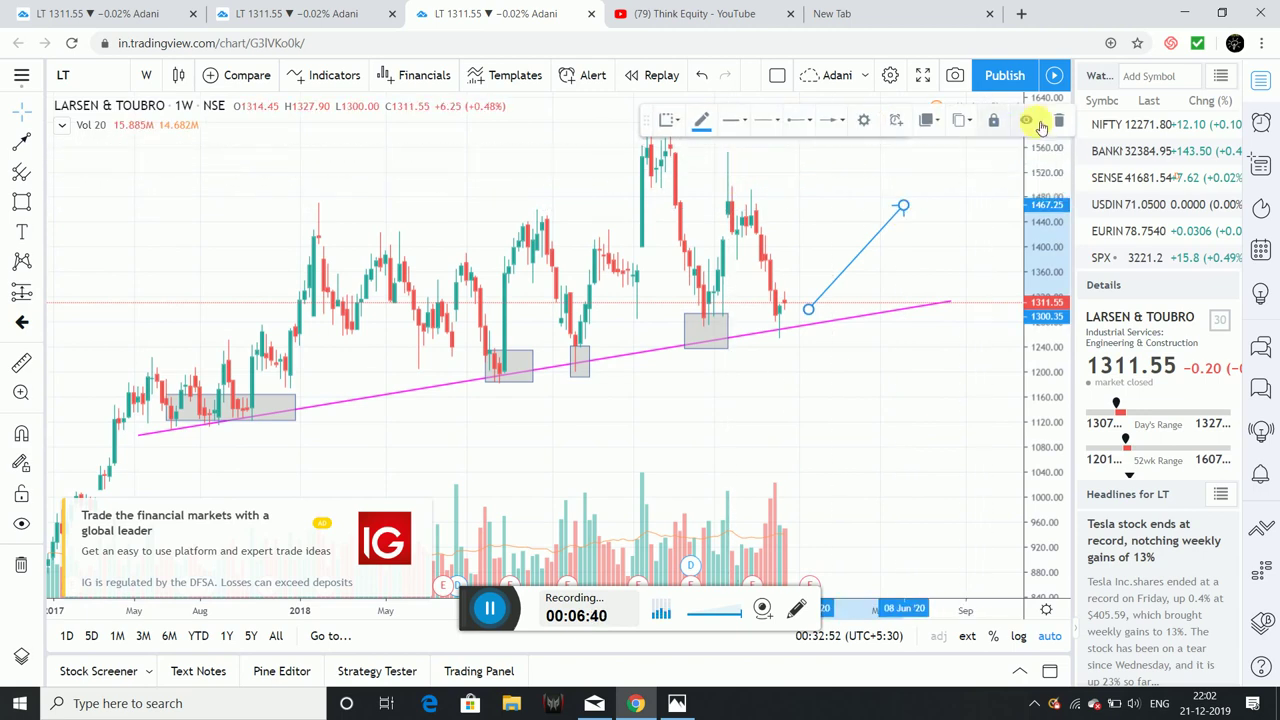
{"action": "left_click", "coordinate": [1058, 120]}
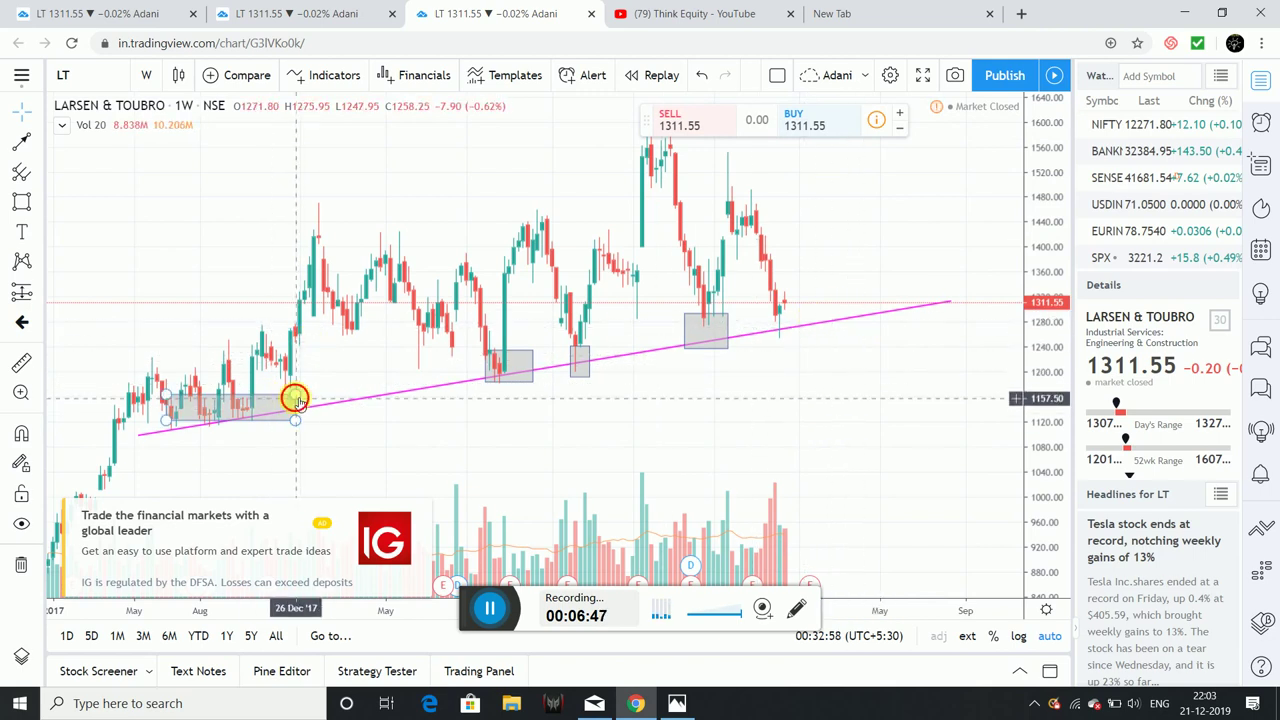
Delete the four rectangles along the rising trend line, keeping the line itself.
{"action": "left_click", "coordinate": [296, 403]}
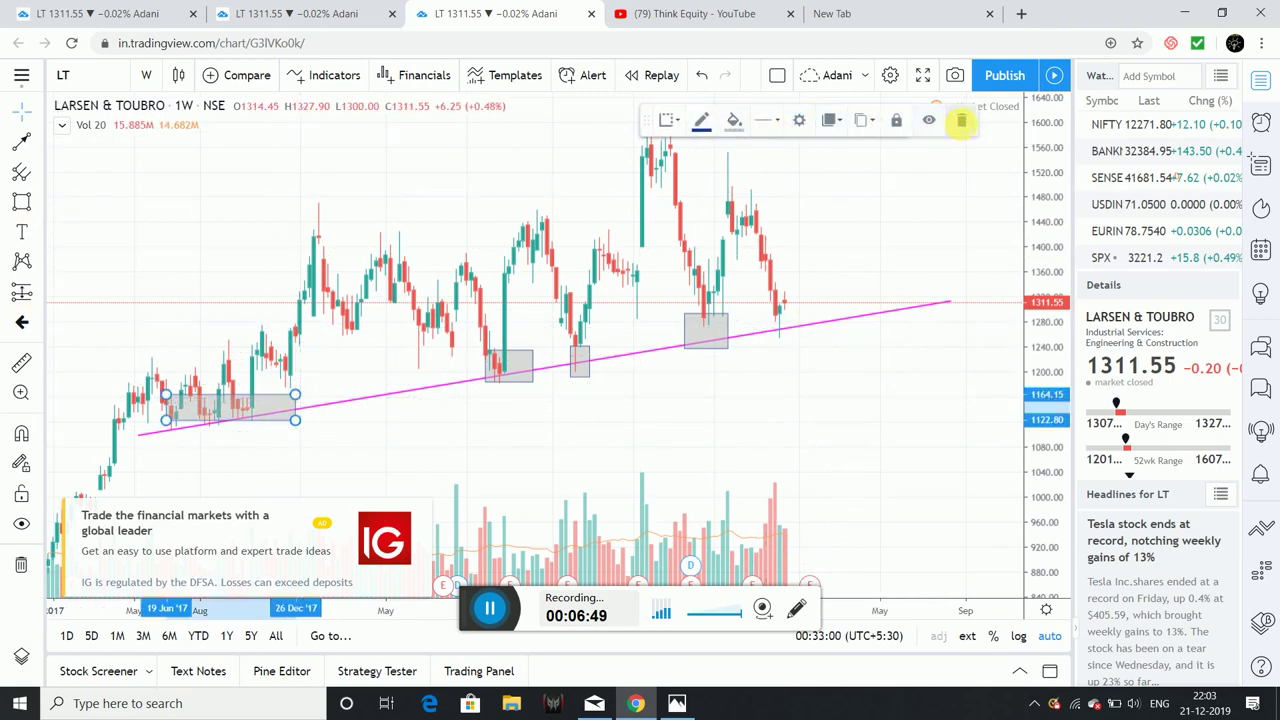
{"action": "left_click", "coordinate": [960, 120]}
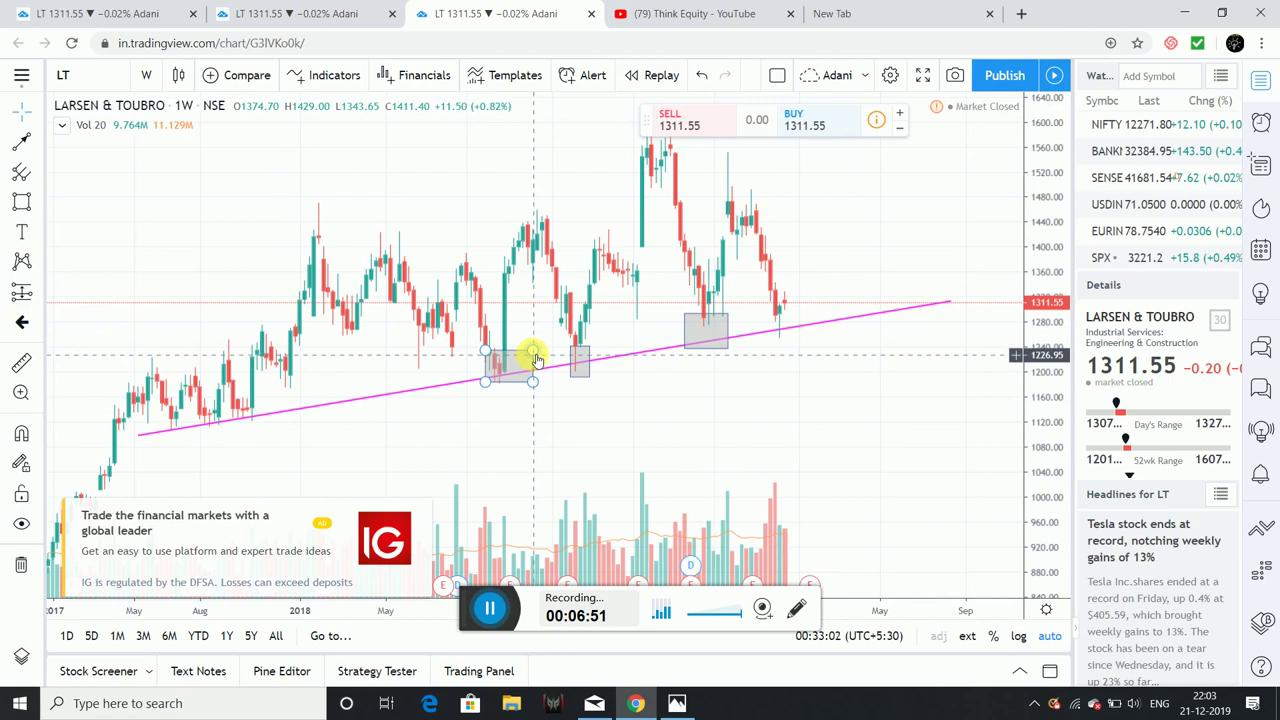
{"action": "left_click", "coordinate": [535, 358]}
{"action": "left_click", "coordinate": [961, 128]}
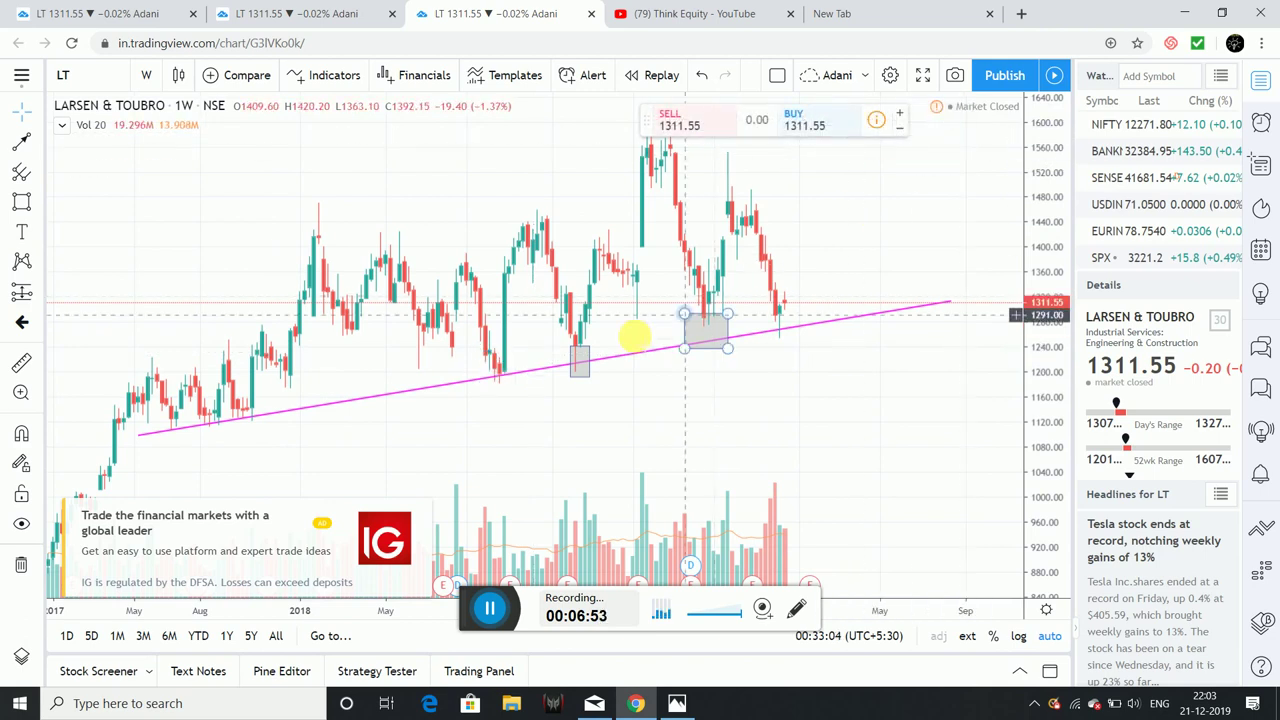
{"action": "left_click", "coordinate": [584, 352]}
{"action": "left_click", "coordinate": [966, 130]}
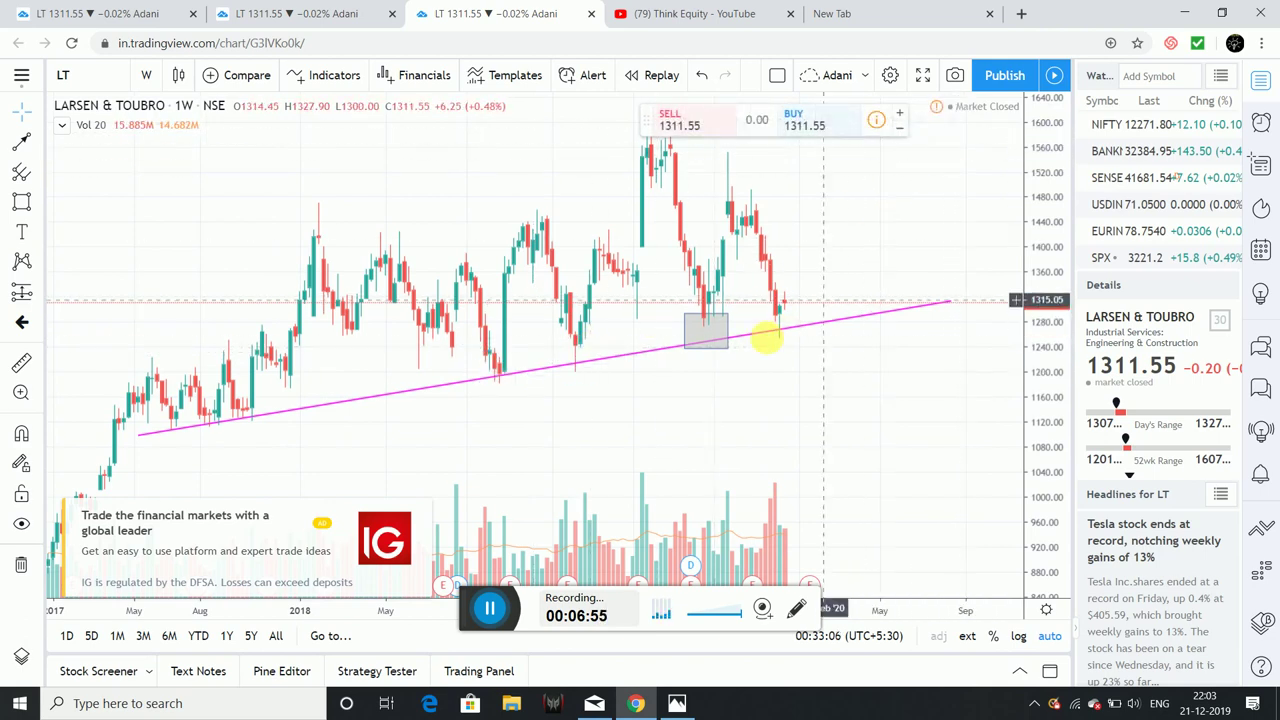
{"action": "left_click", "coordinate": [718, 318]}
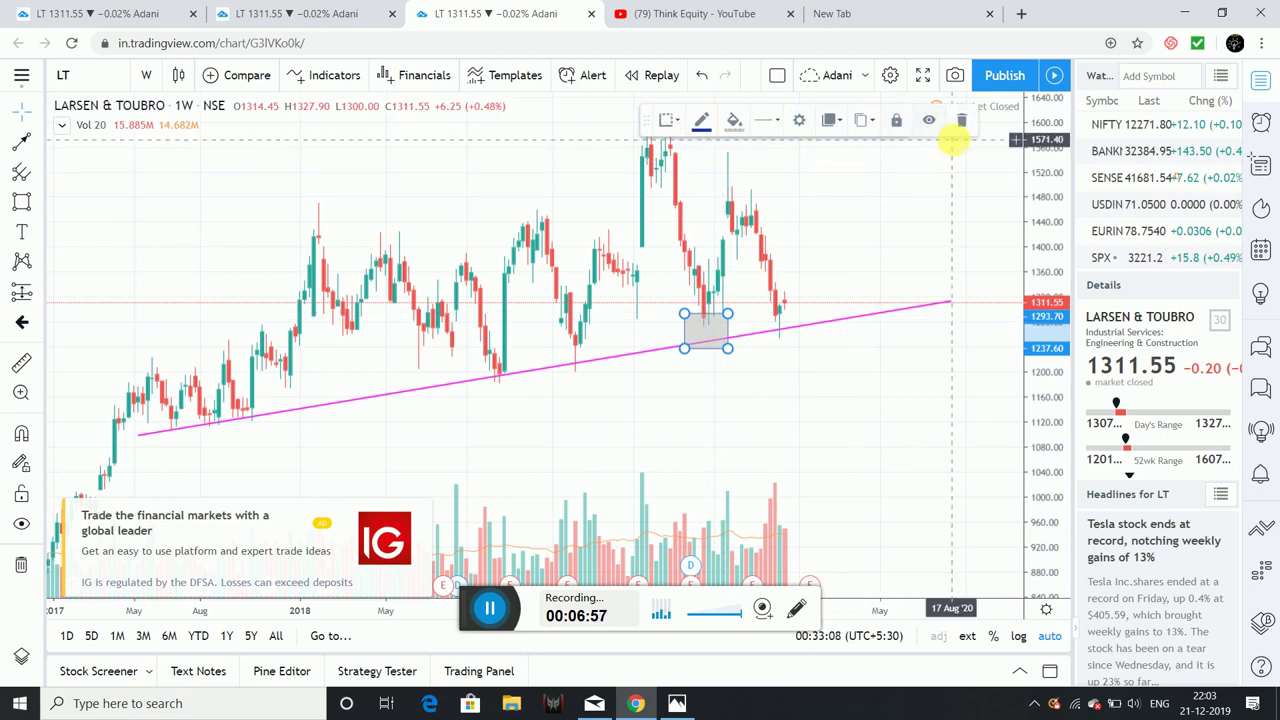
{"action": "left_click", "coordinate": [961, 121]}
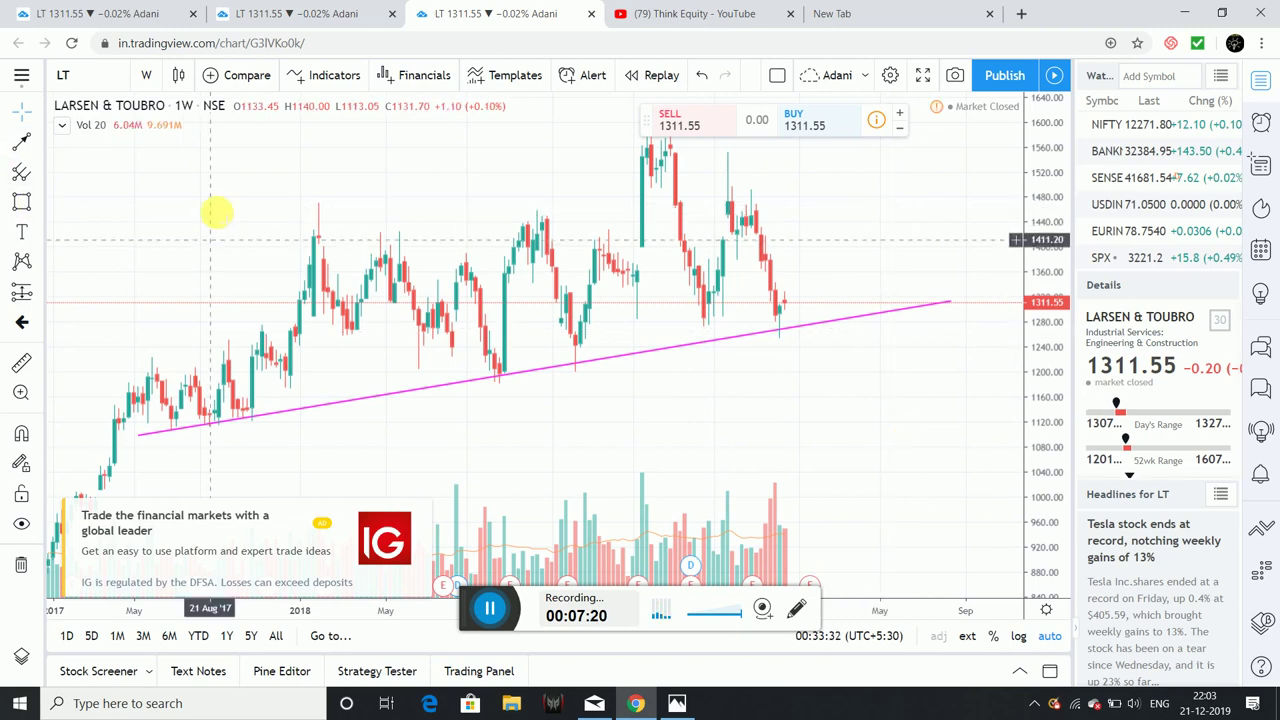
Draw a nearly horizontal trend line at about 1472 across the highs, from December 2017 to April 2020.
{"action": "left_click", "coordinate": [37, 141]}
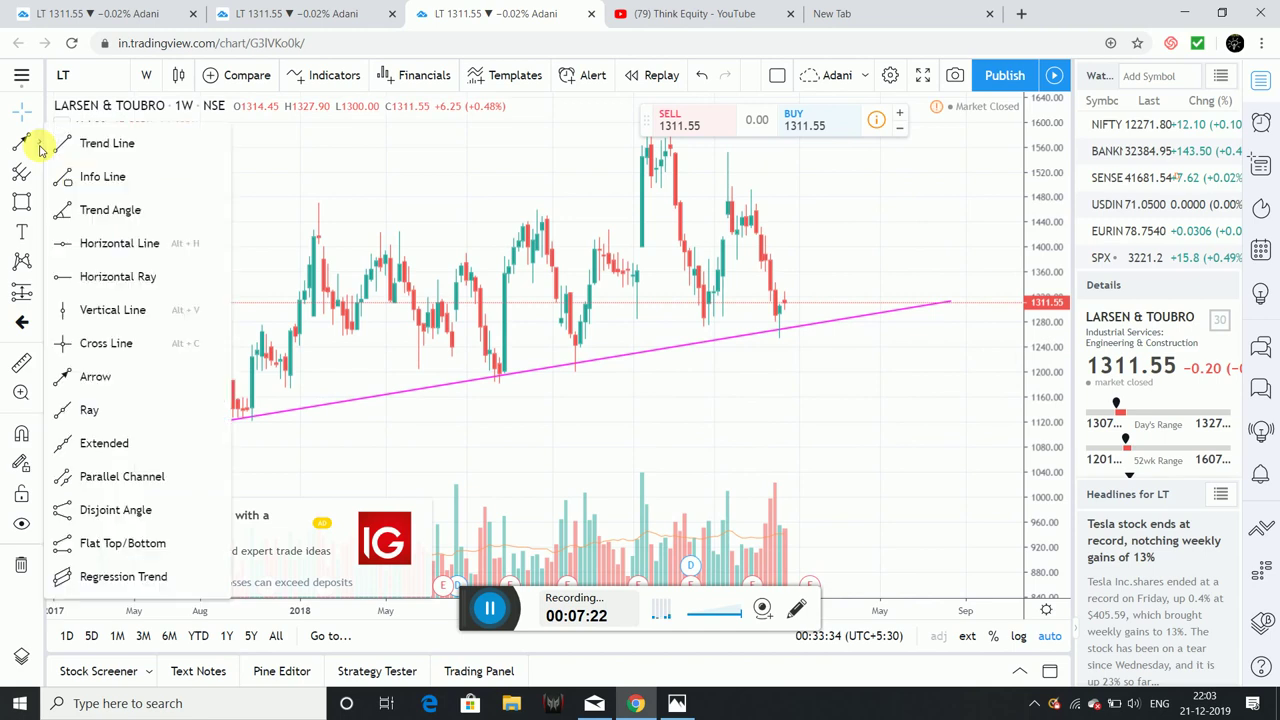
{"action": "left_click", "coordinate": [80, 141]}
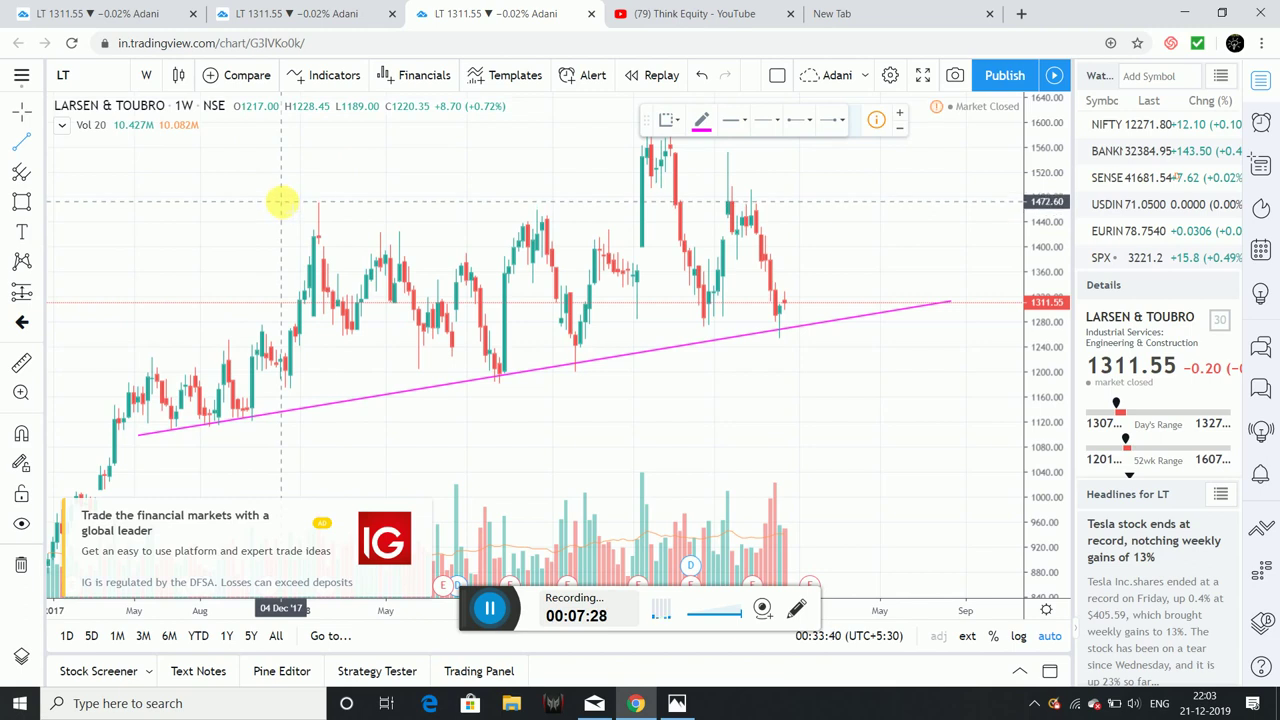
{"action": "left_click", "coordinate": [281, 201]}
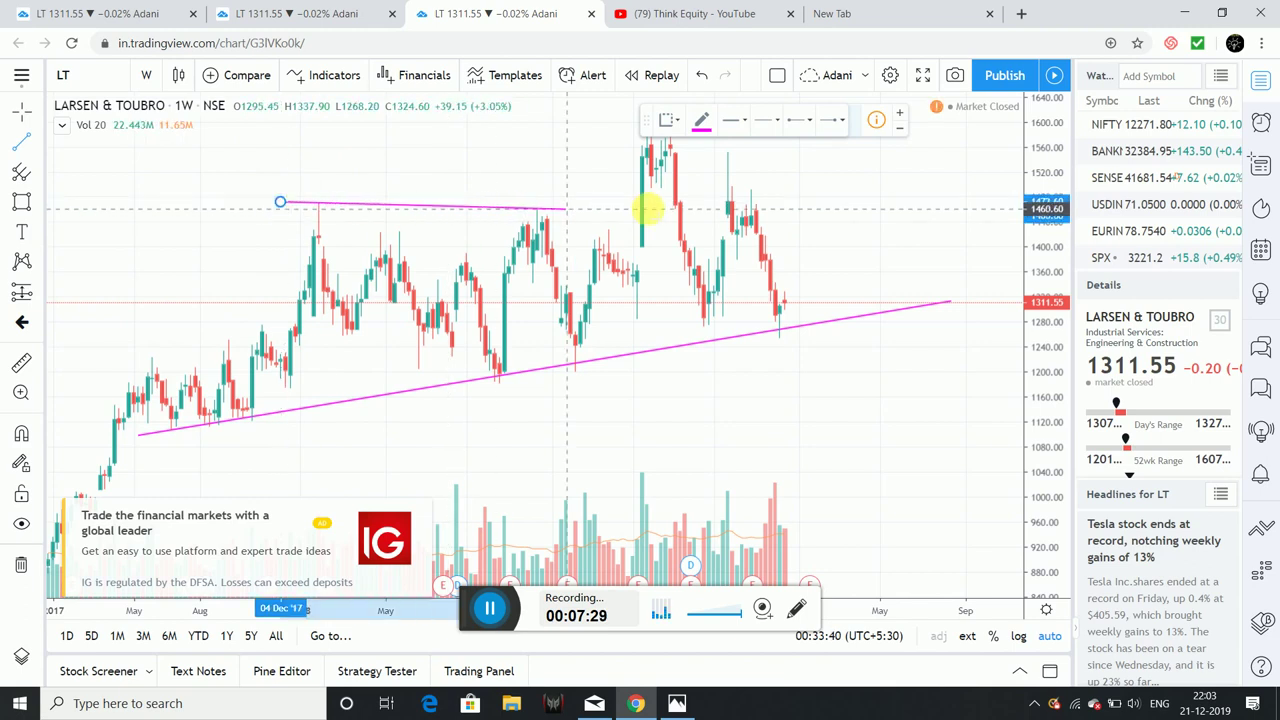
{"action": "left_click", "coordinate": [861, 202]}
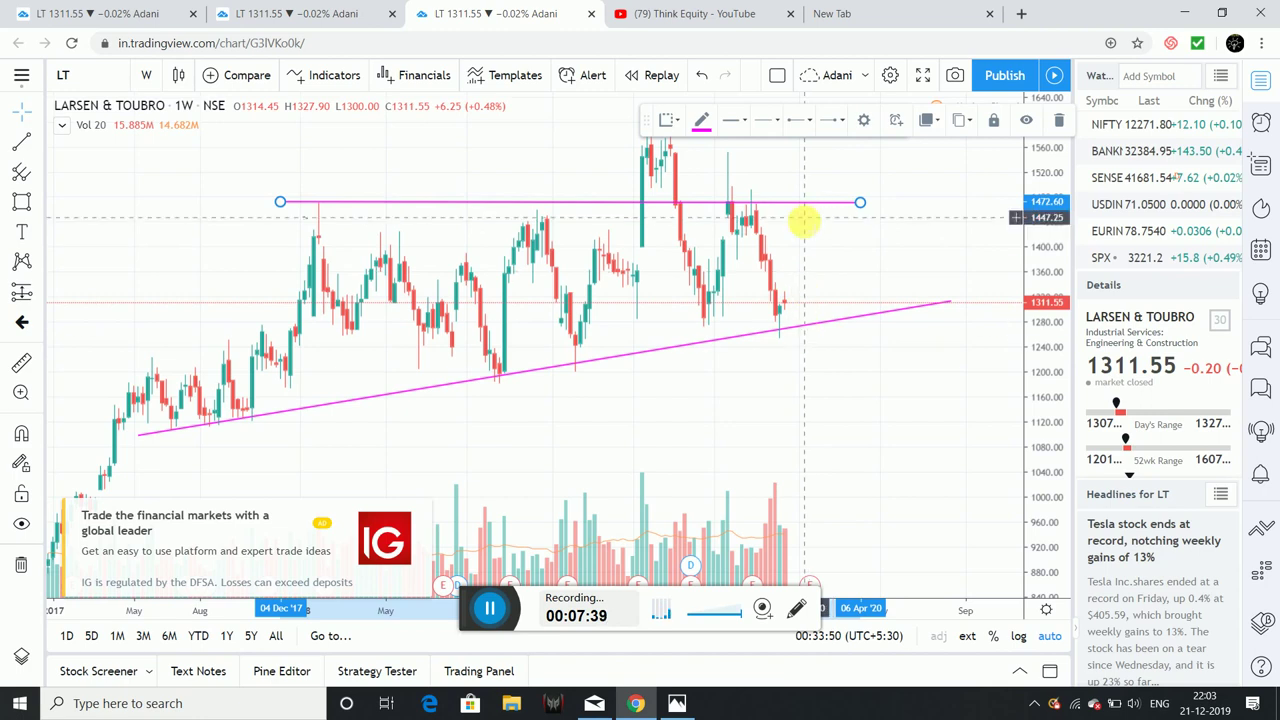
{"action": "left_click", "coordinate": [840, 422]}
{"action": "scroll", "coordinate": [743, 437], "scroll_direction": "up", "scroll_amount": 5}
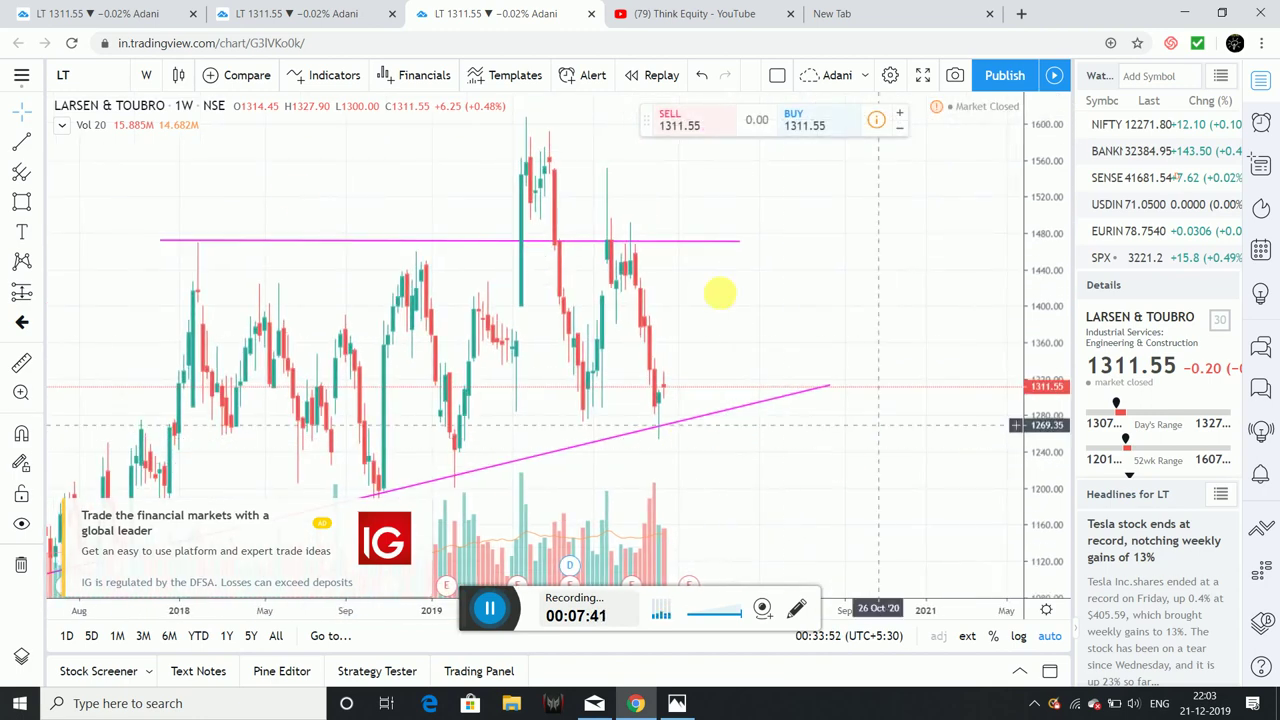
Draw a rising trend line over the early 2018 and mid-2019 highs from about 1442 to 1679, and delete it.
{"action": "left_click", "coordinate": [20, 140]}
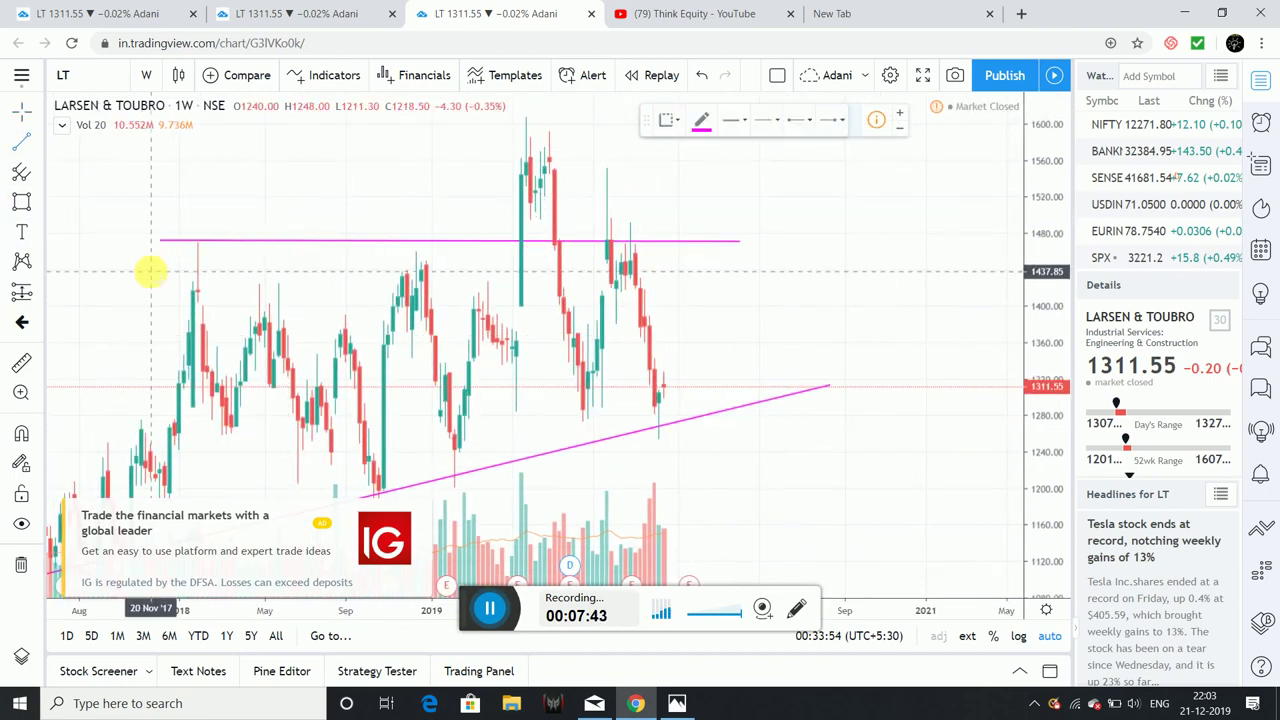
{"action": "left_click", "coordinate": [126, 267]}
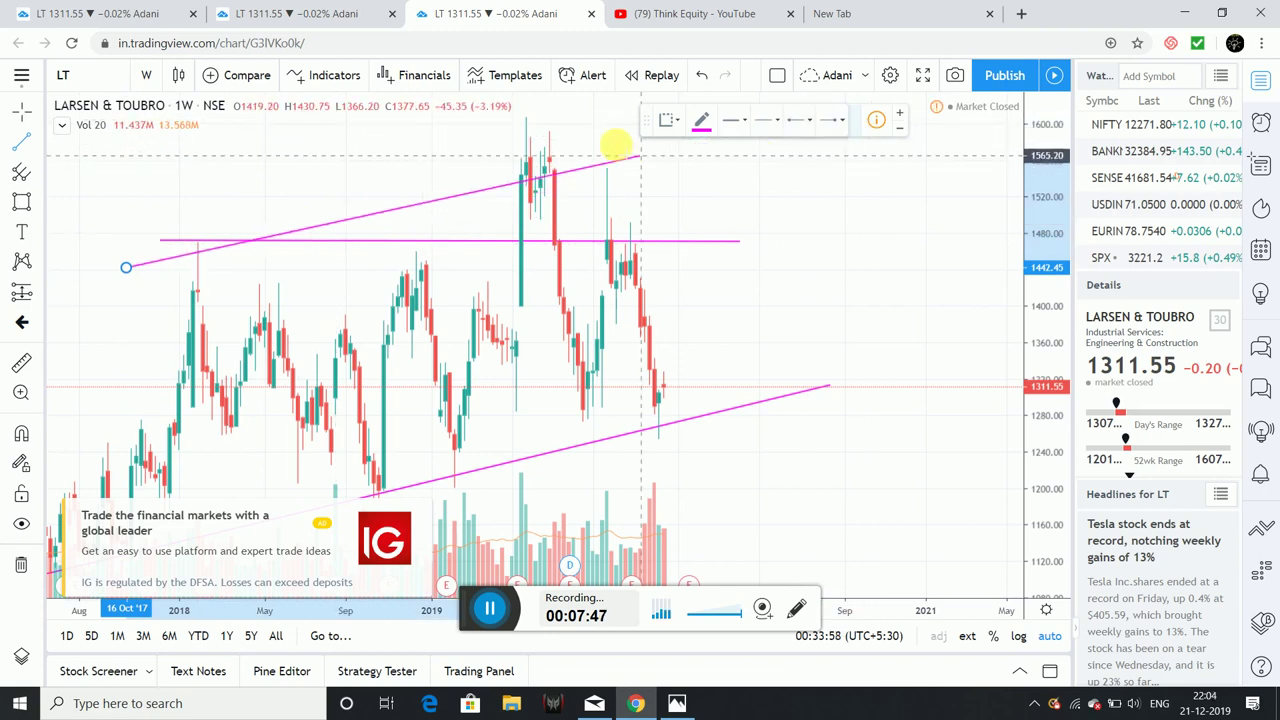
{"action": "left_click", "coordinate": [601, 117]}
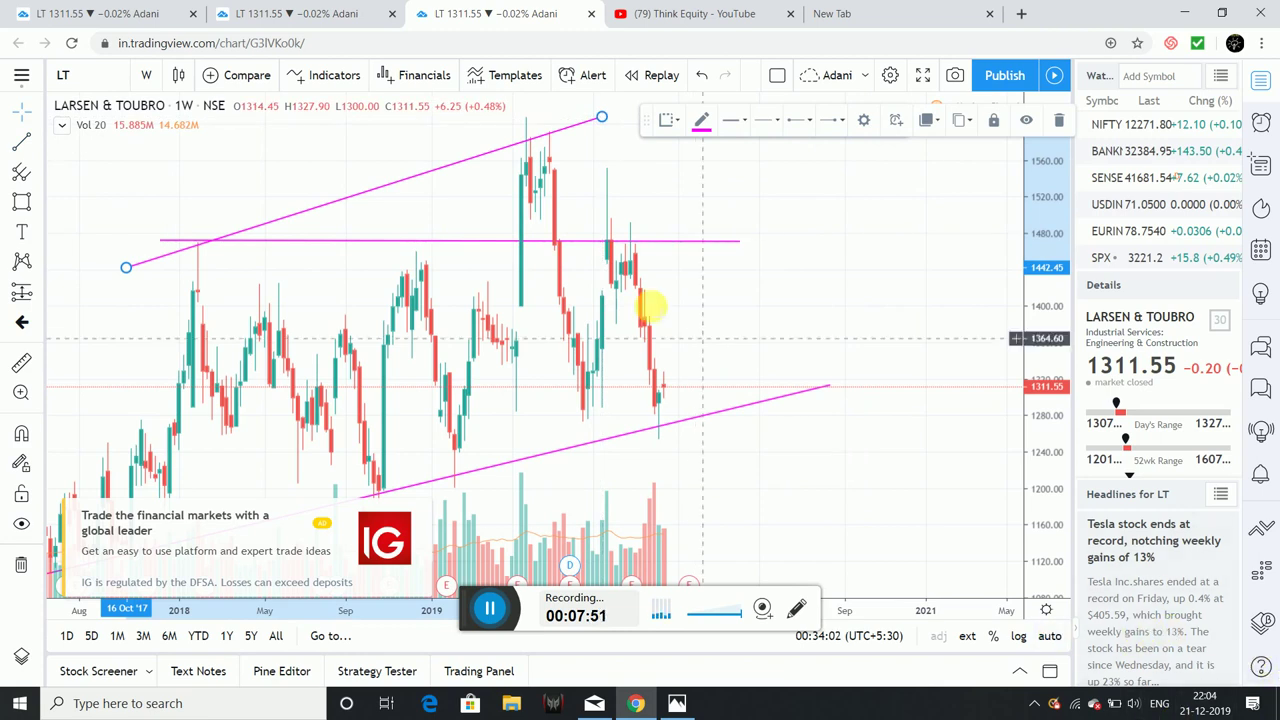
{"action": "left_click_drag", "start_coordinate": [729, 294], "coordinate": [771, 429]}
{"action": "mouse_move", "coordinate": [643, 246]}
{"action": "left_mouse_down"}
{"action": "mouse_move", "coordinate": [809, 211]}
{"action": "mouse_move", "coordinate": [849, 173]}
{"action": "mouse_move", "coordinate": [880, 197]}
{"action": "mouse_move", "coordinate": [932, 183]}
{"action": "left_mouse_up"}
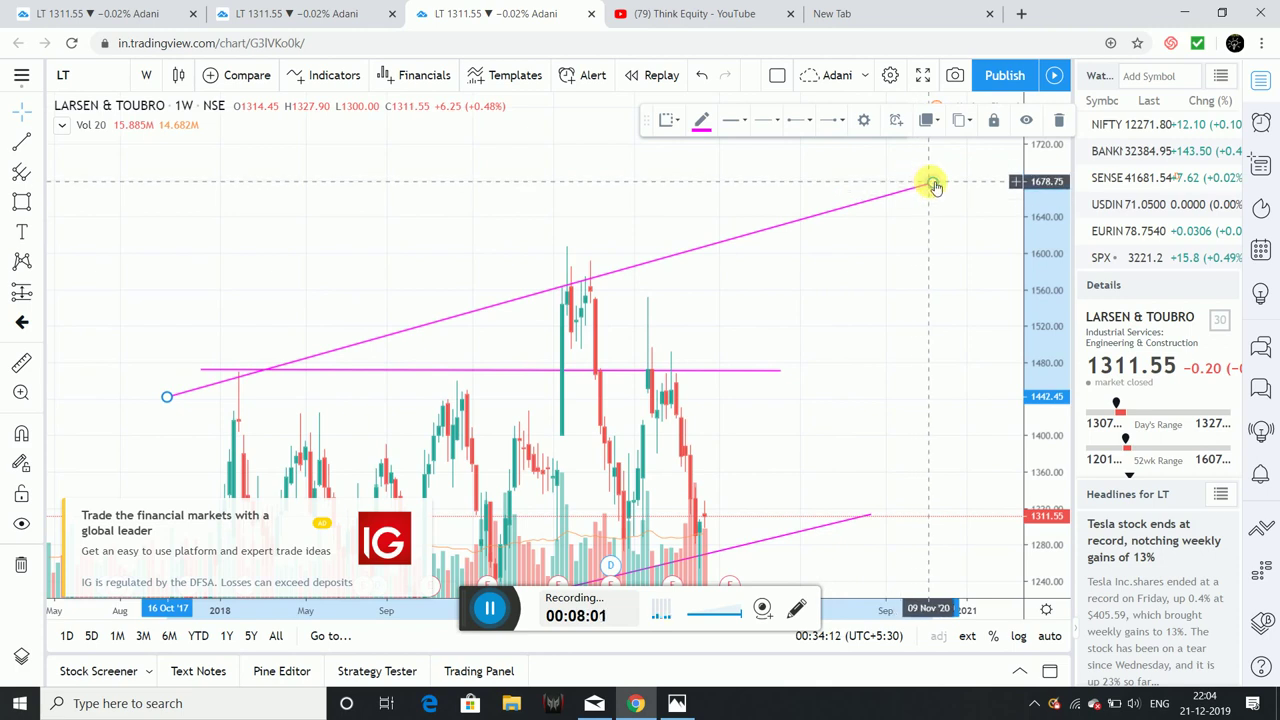
{"action": "left_click", "coordinate": [1059, 120]}
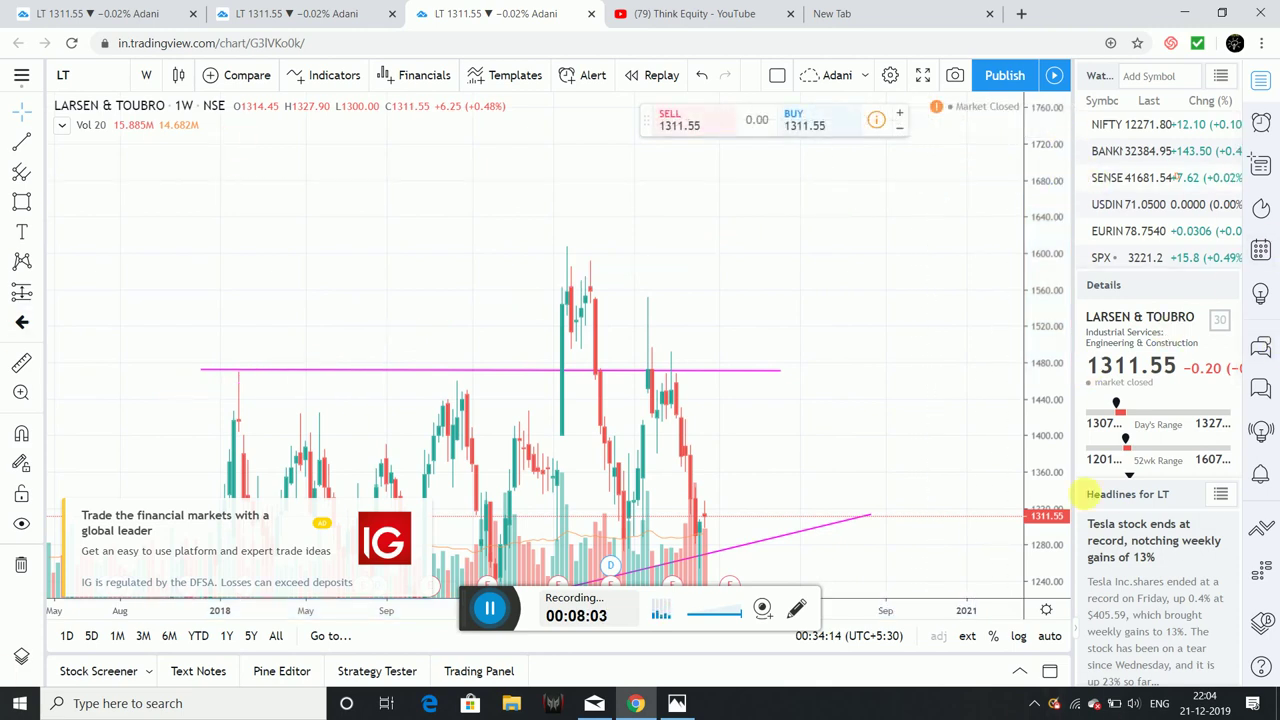
Delete the rising support line and the horizontal resistance line from the weekly chart.
{"action": "left_click", "coordinate": [1049, 635]}
{"action": "left_click_drag", "start_coordinate": [771, 355], "coordinate": [823, 368]}
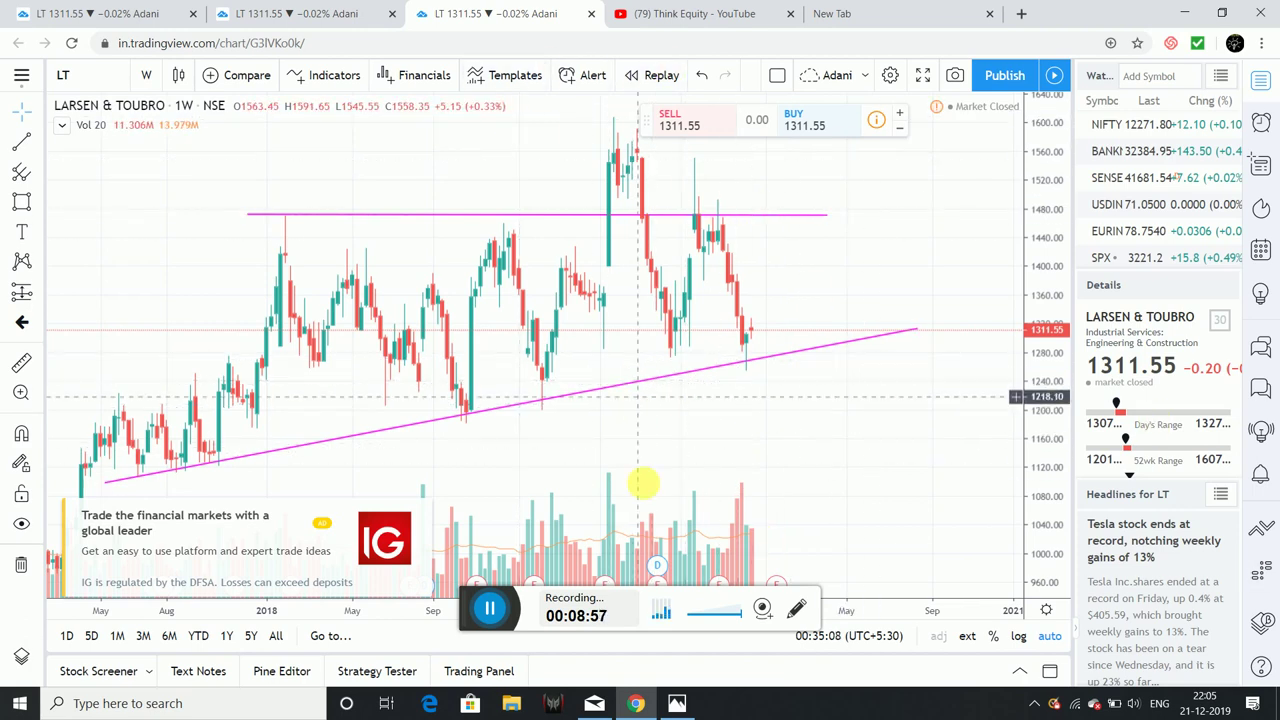
{"action": "mouse_move", "coordinate": [872, 473]}
{"action": "left_mouse_down"}
{"action": "mouse_move", "coordinate": [811, 486]}
{"action": "mouse_move", "coordinate": [851, 480]}
{"action": "left_mouse_up"}
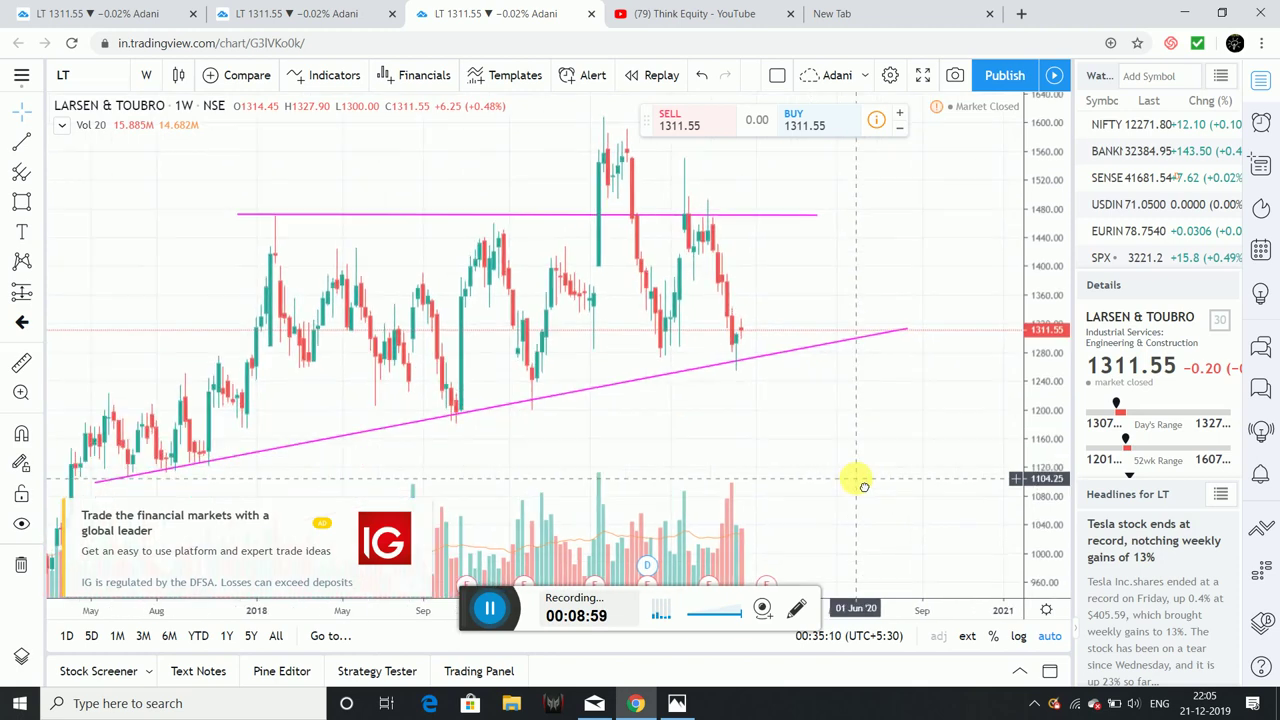
{"action": "left_click", "coordinate": [618, 380]}
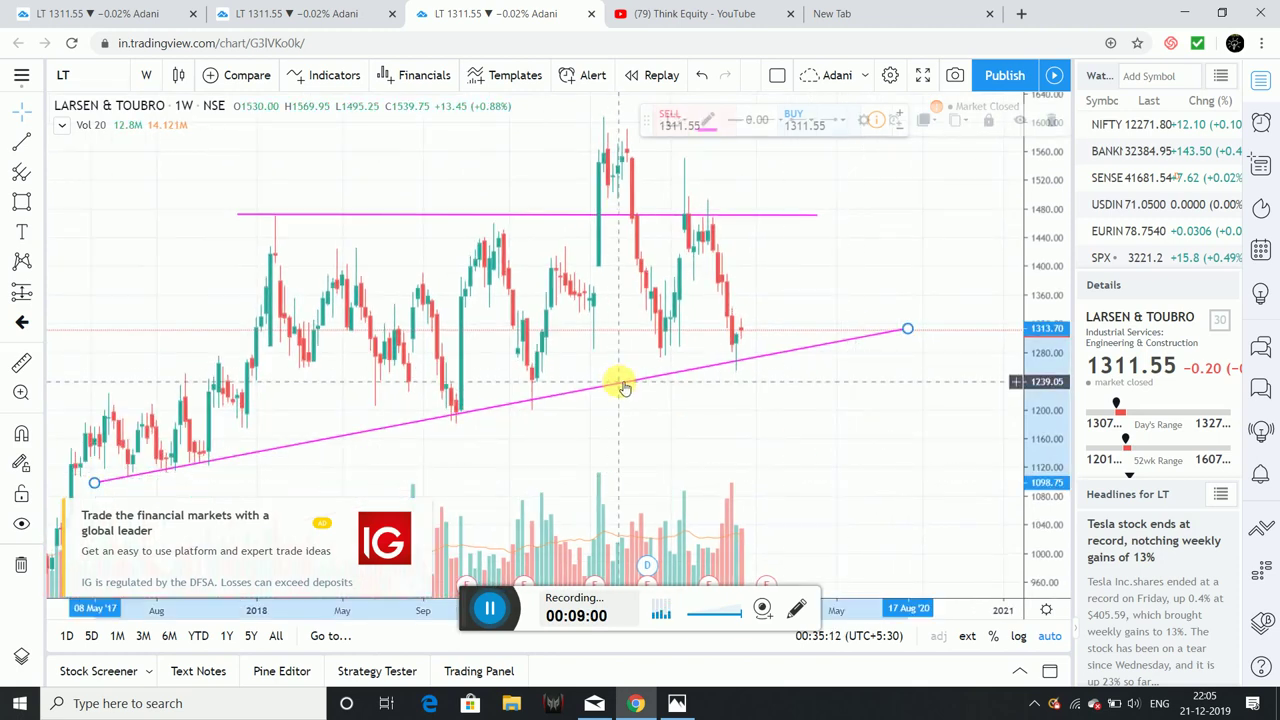
{"action": "left_click", "coordinate": [1062, 122]}
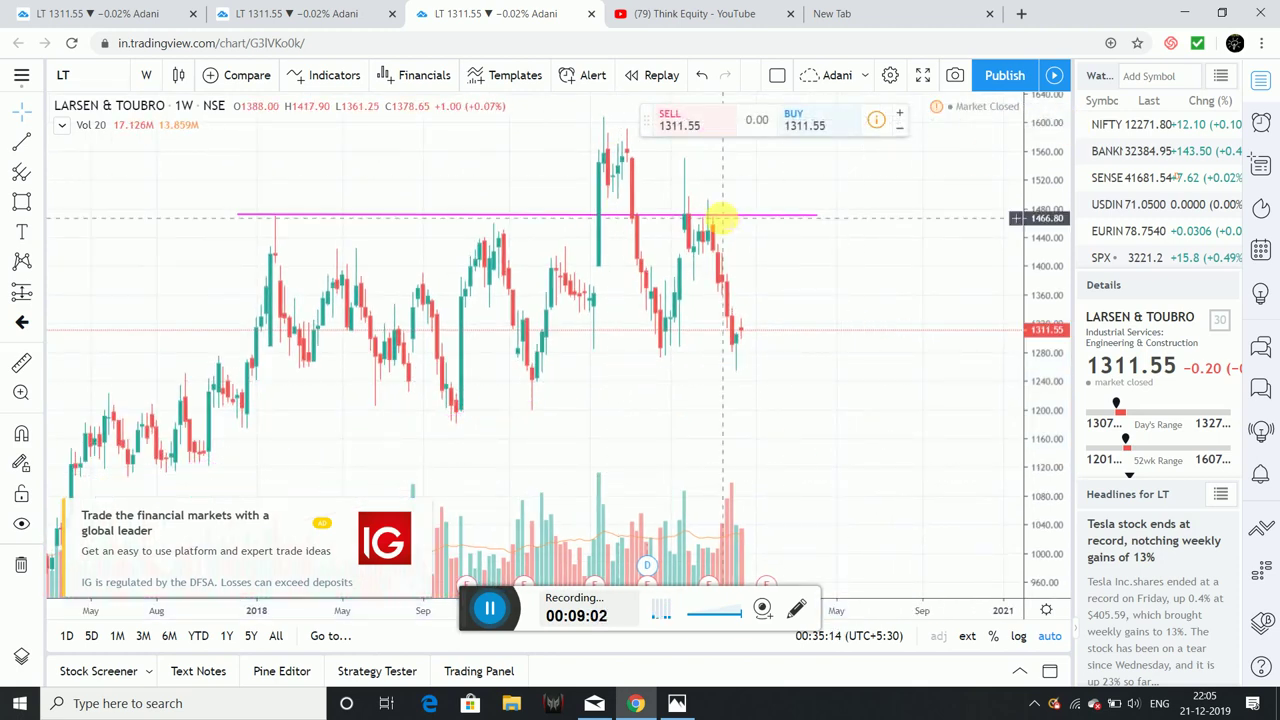
{"action": "left_click", "coordinate": [720, 215]}
{"action": "left_click", "coordinate": [1060, 122]}
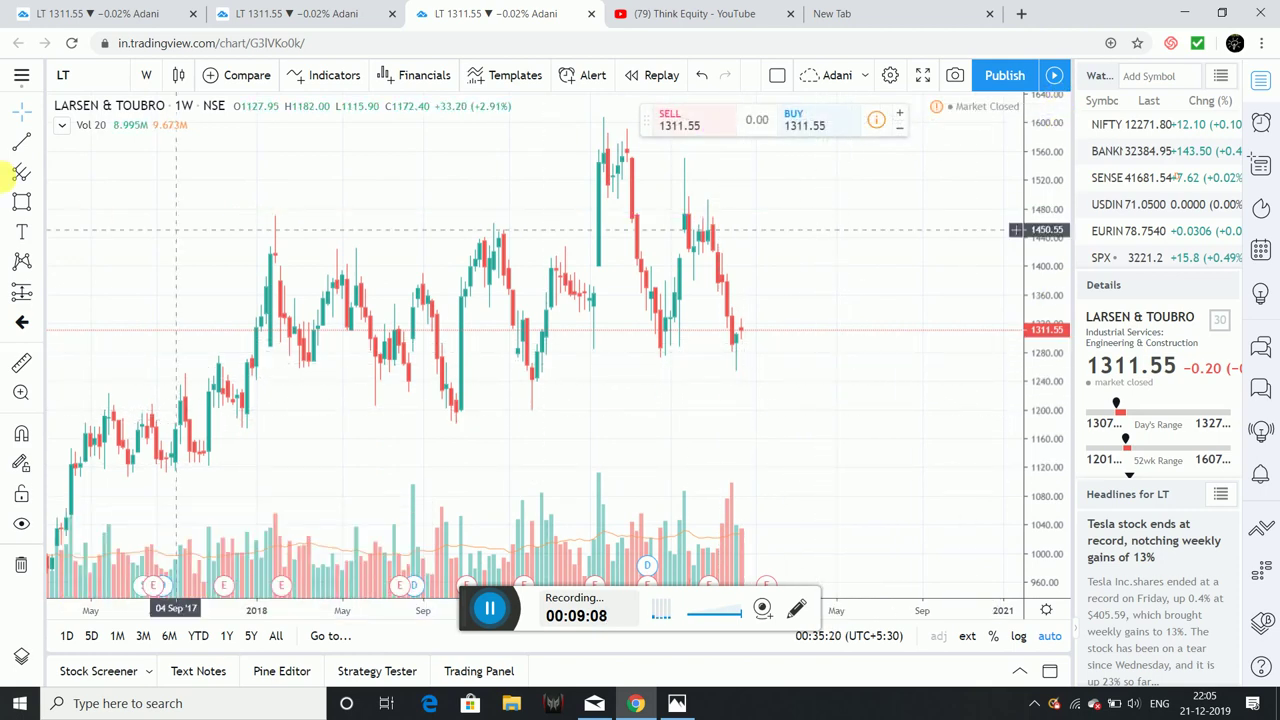
Switch the chart to the 1 day interval and bring the latest candles into view.
{"action": "left_click", "coordinate": [148, 82]}
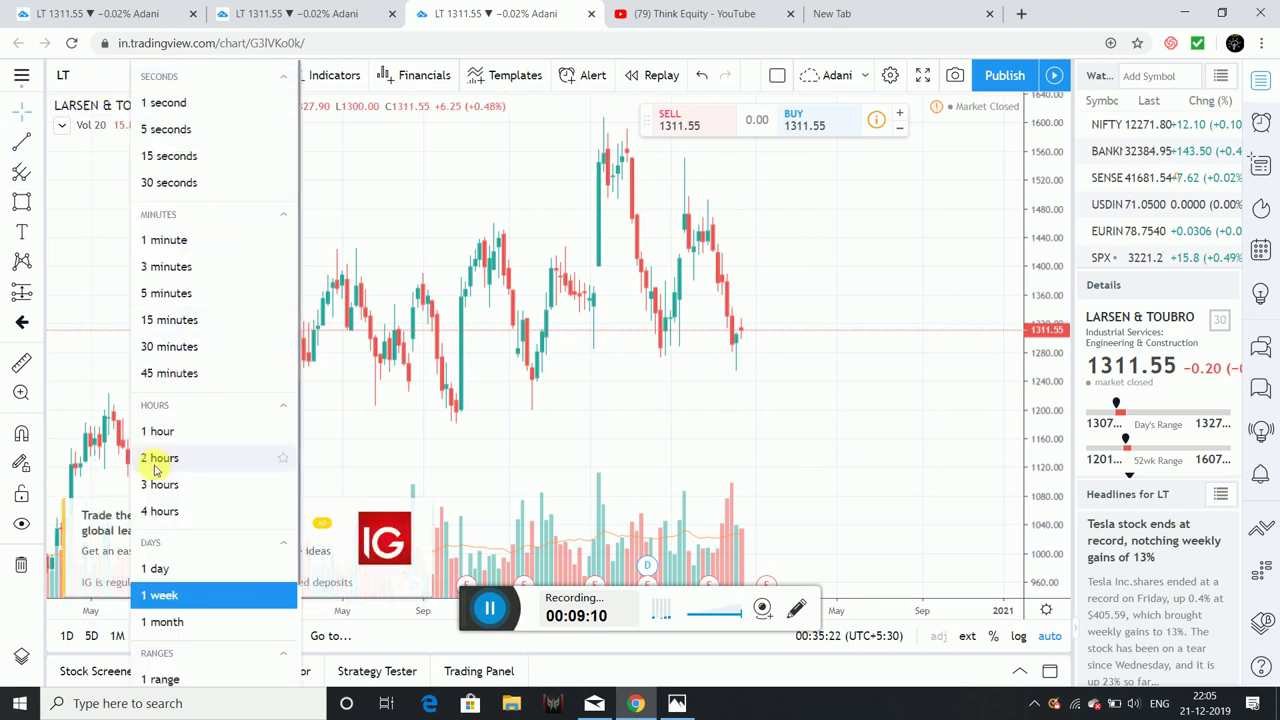
{"action": "left_click", "coordinate": [163, 569]}
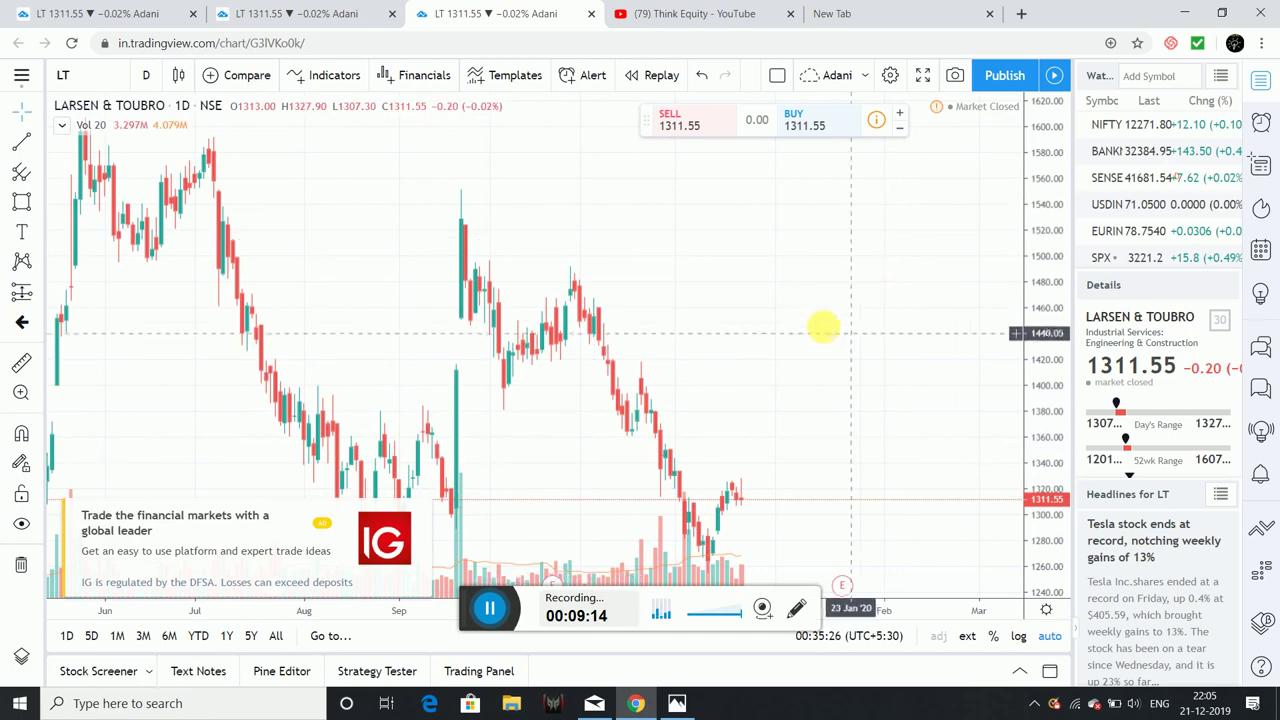
{"action": "left_click_drag", "start_coordinate": [823, 366], "coordinate": [972, 310]}
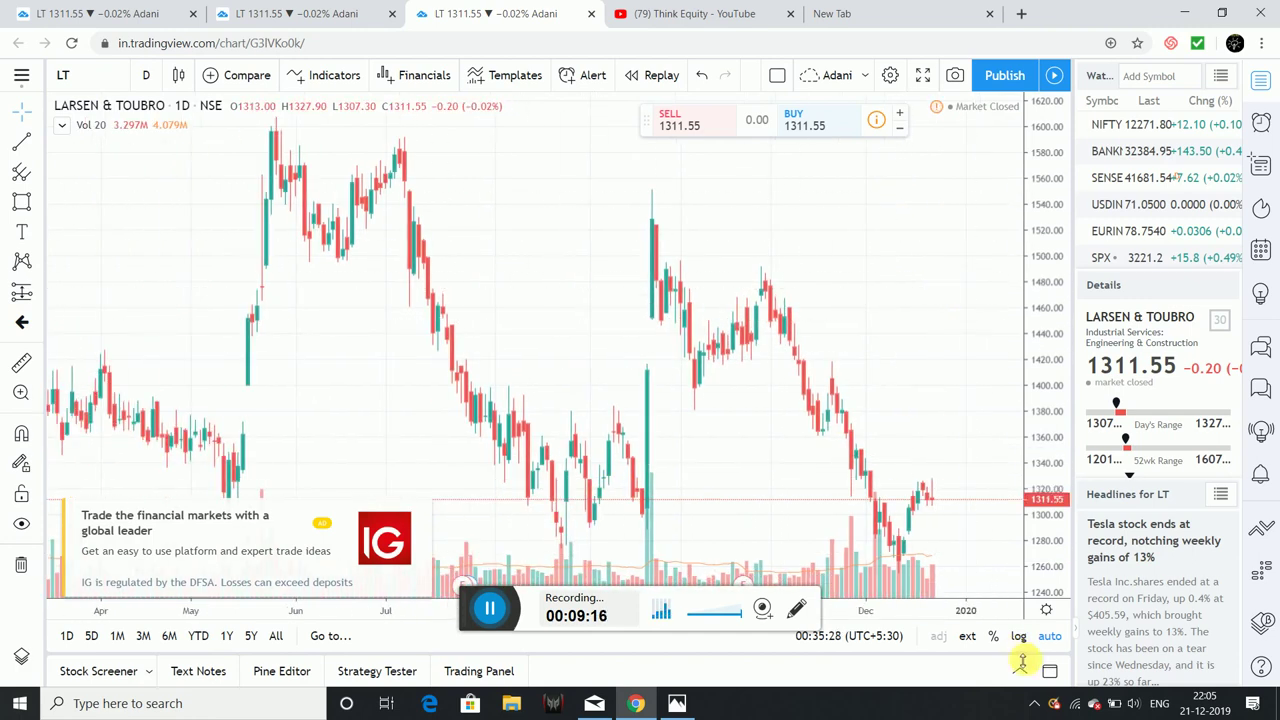
{"action": "left_click_drag", "start_coordinate": [971, 434], "coordinate": [931, 209]}
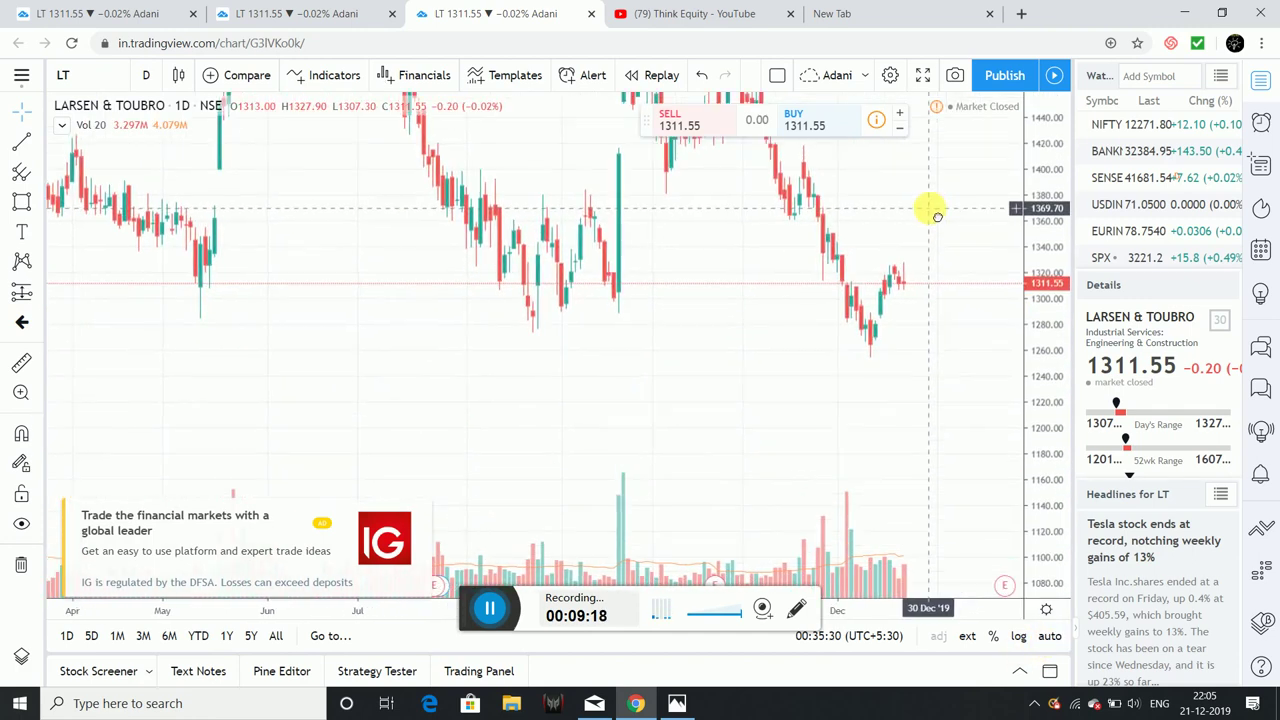
Draw a horizontal trend line at about 1266 along the August and December 2019 lows, and delete it.
{"action": "left_click", "coordinate": [18, 141]}
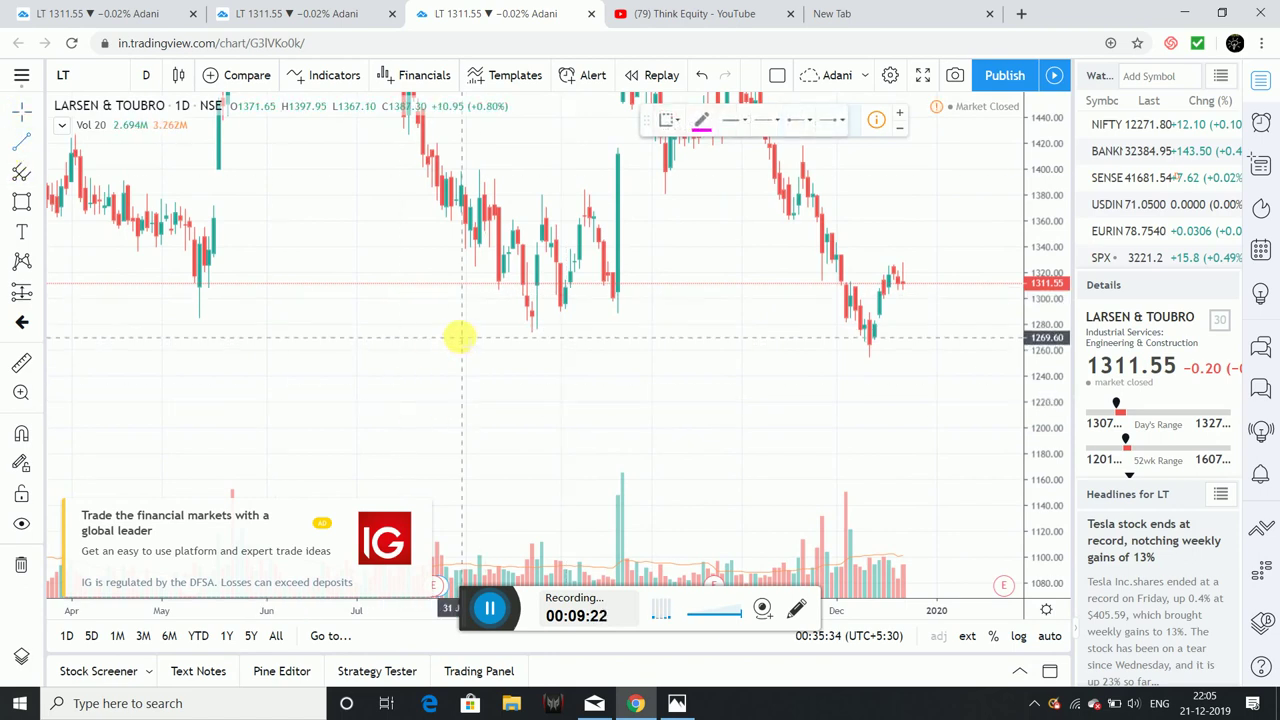
{"action": "left_click", "coordinate": [527, 342]}
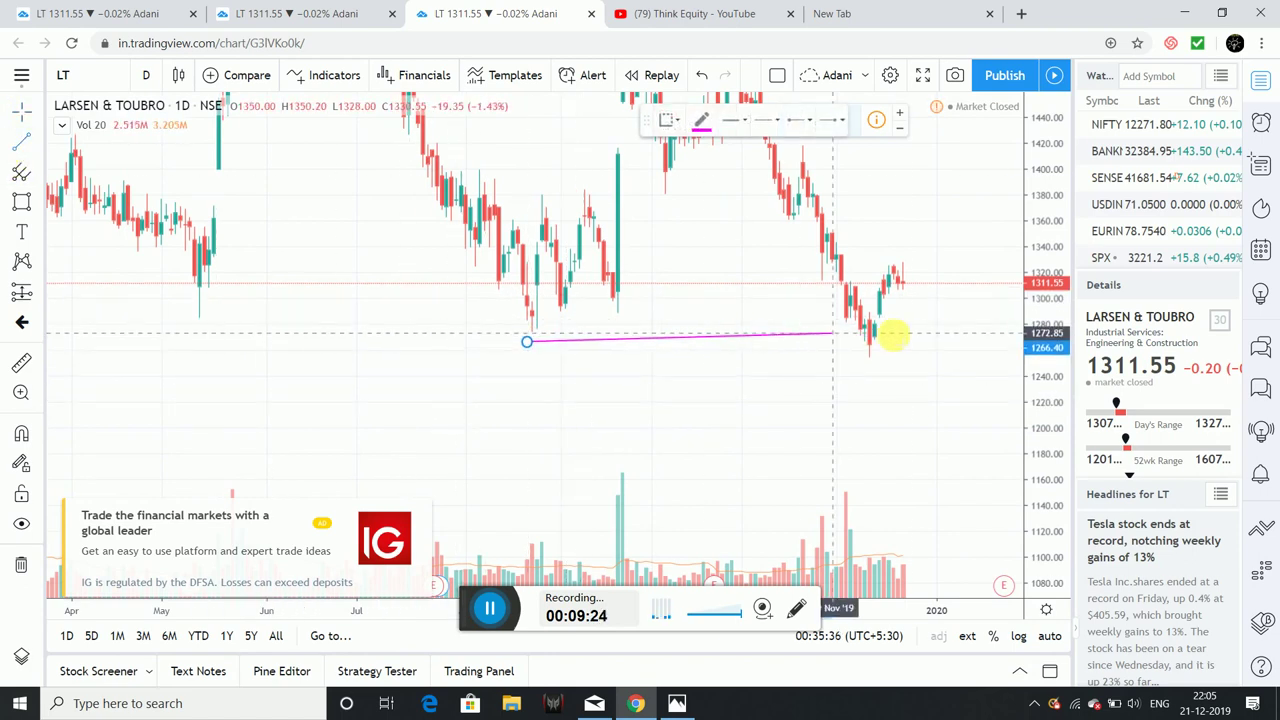
{"action": "left_click", "coordinate": [965, 342]}
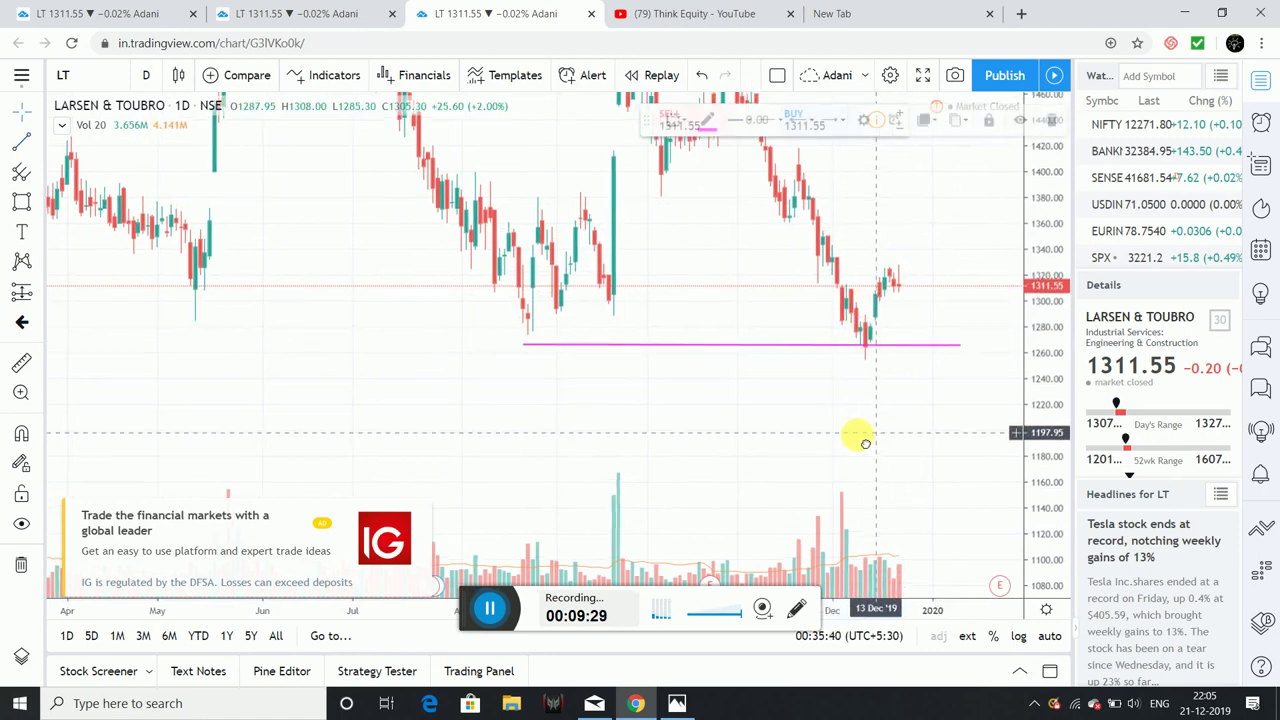
{"action": "left_click_drag", "start_coordinate": [857, 434], "coordinate": [663, 500]}
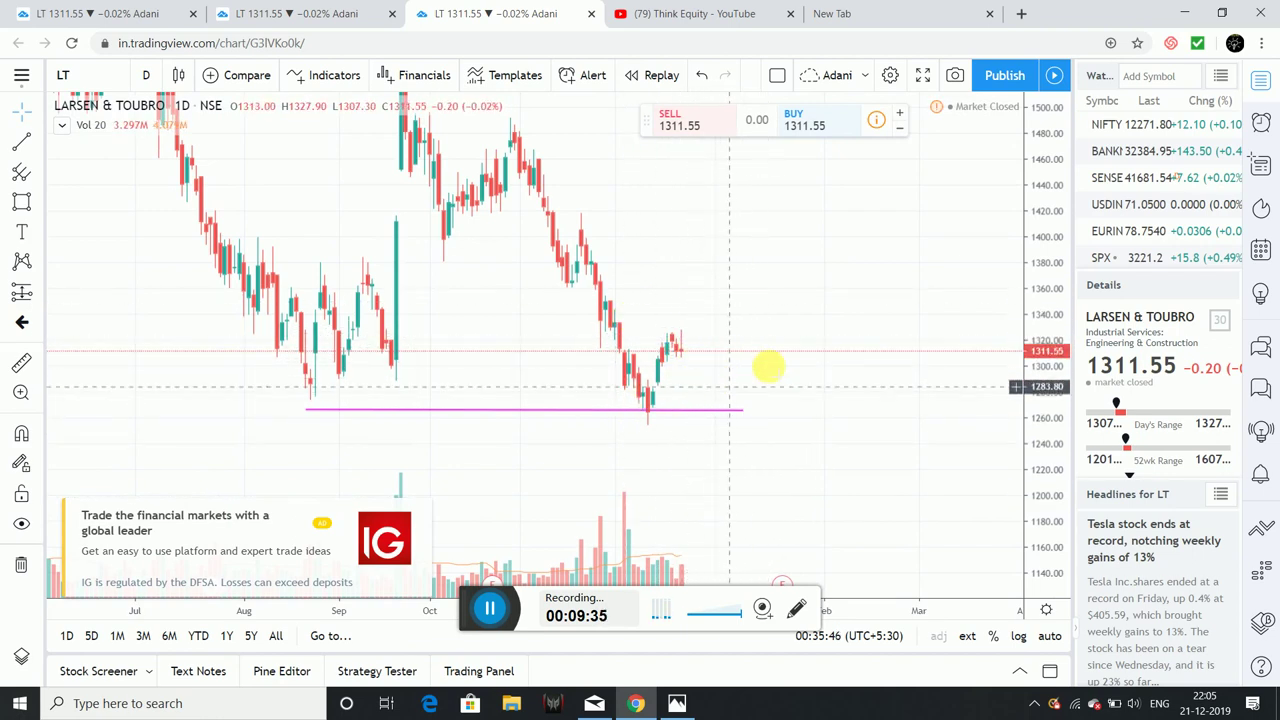
{"action": "left_click_drag", "start_coordinate": [706, 283], "coordinate": [903, 323]}
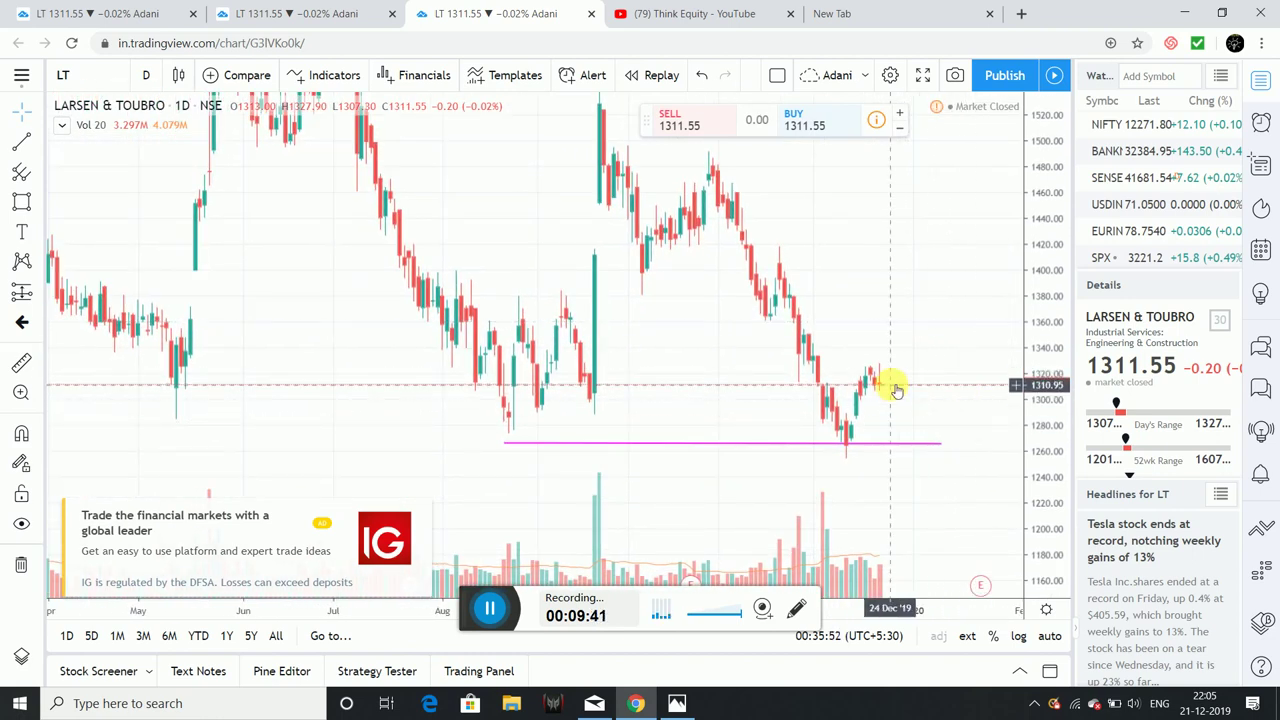
{"action": "left_click_drag", "start_coordinate": [720, 403], "coordinate": [726, 466]}
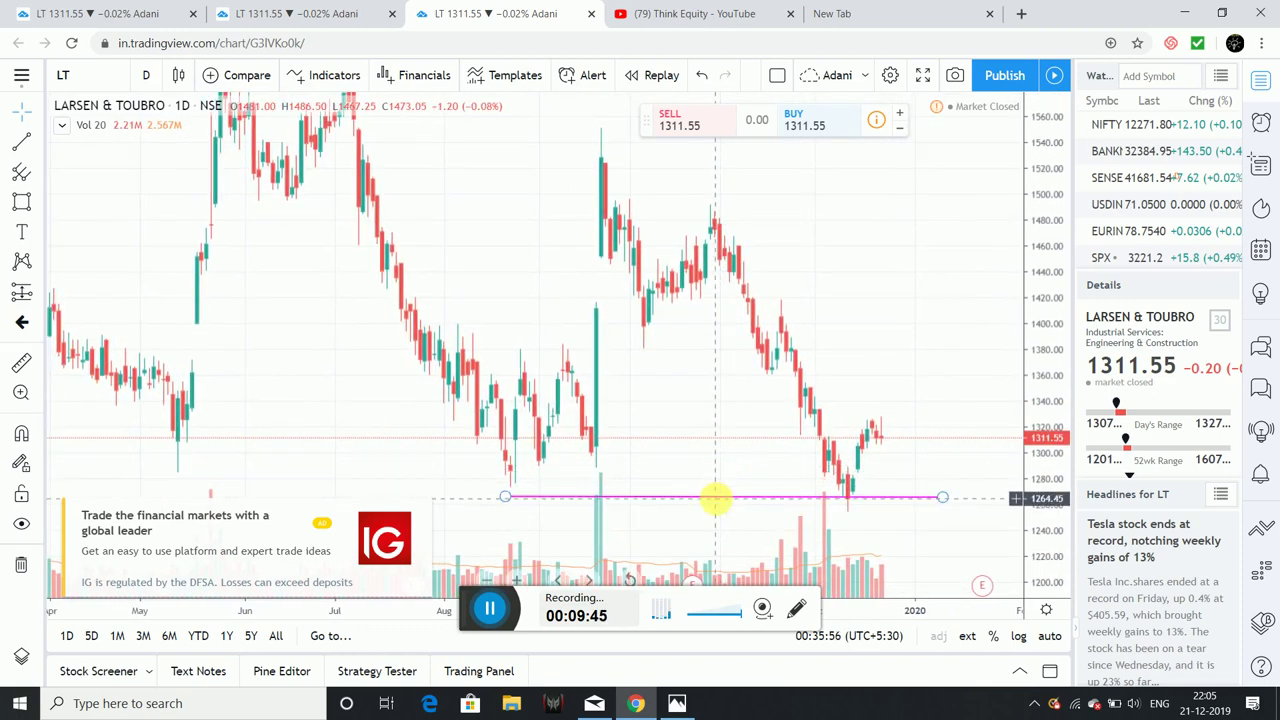
{"action": "left_click", "coordinate": [720, 497]}
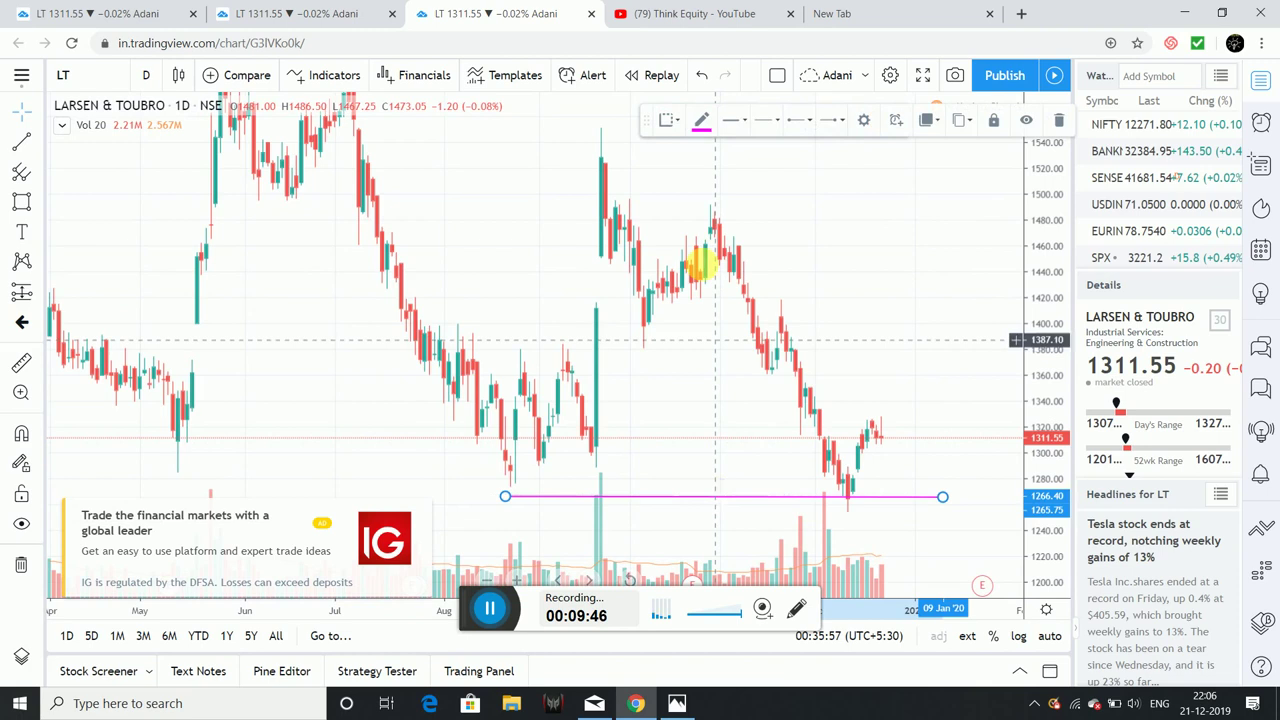
{"action": "left_click", "coordinate": [1050, 121]}
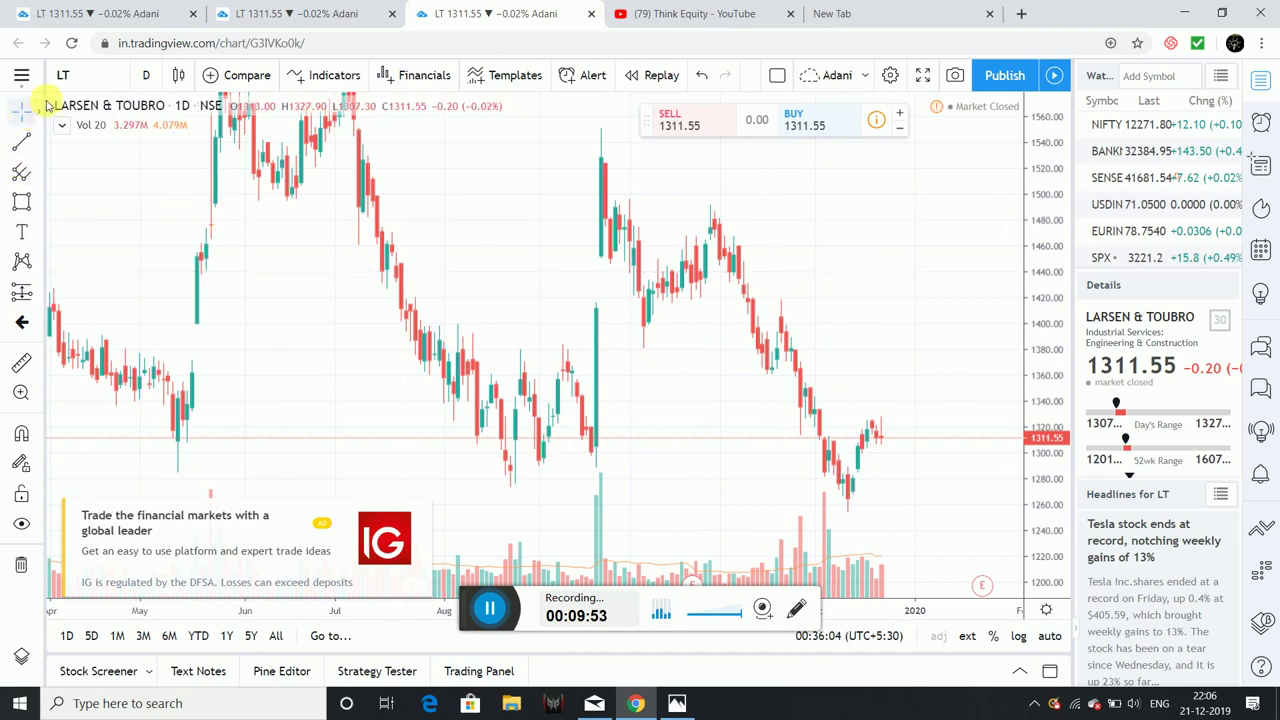
Switch the chart to the 1 hour interval and close the advertisement banner over it.
{"action": "left_click", "coordinate": [150, 78]}
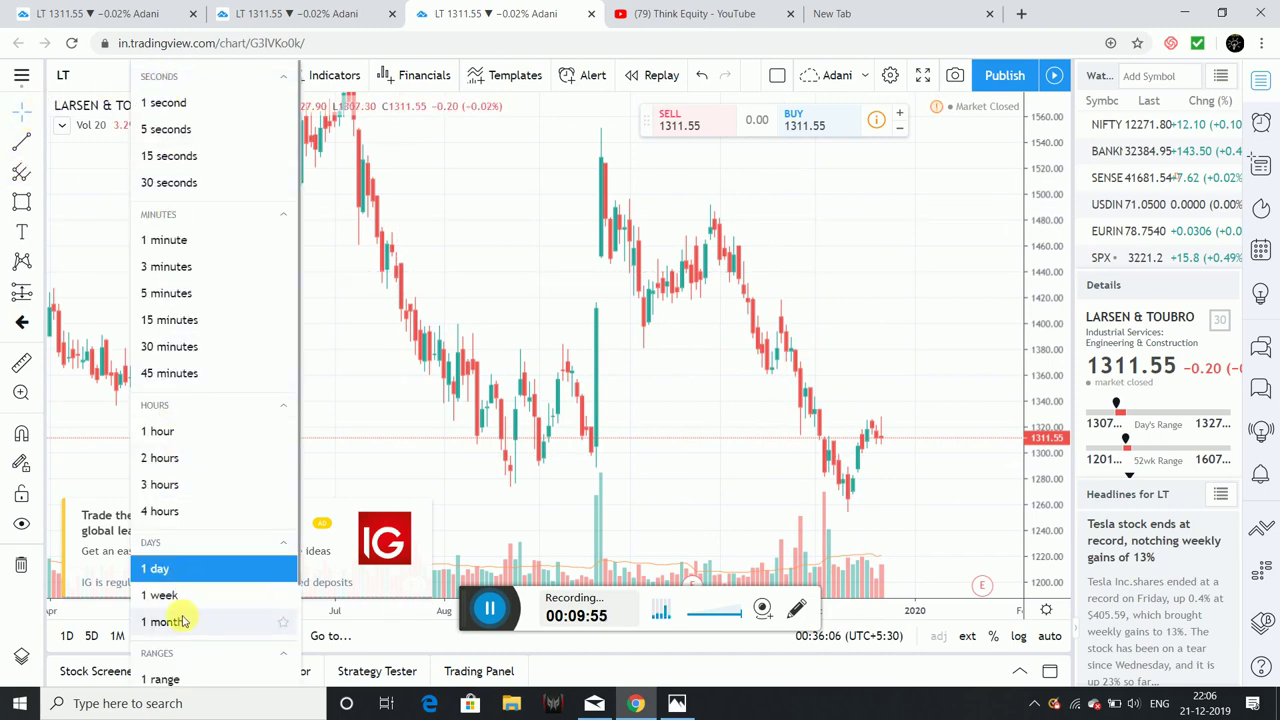
{"action": "left_click", "coordinate": [186, 431]}
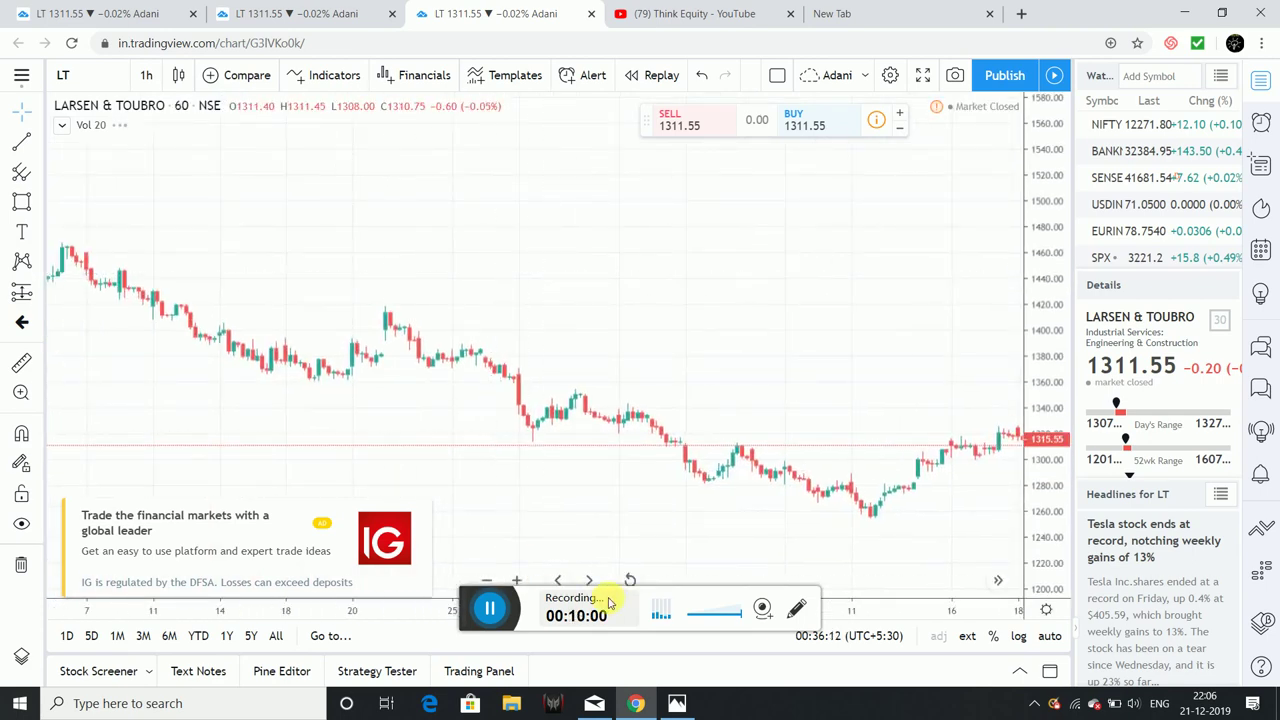
{"action": "left_click", "coordinate": [487, 580]}
{"action": "left_click", "coordinate": [487, 580]}
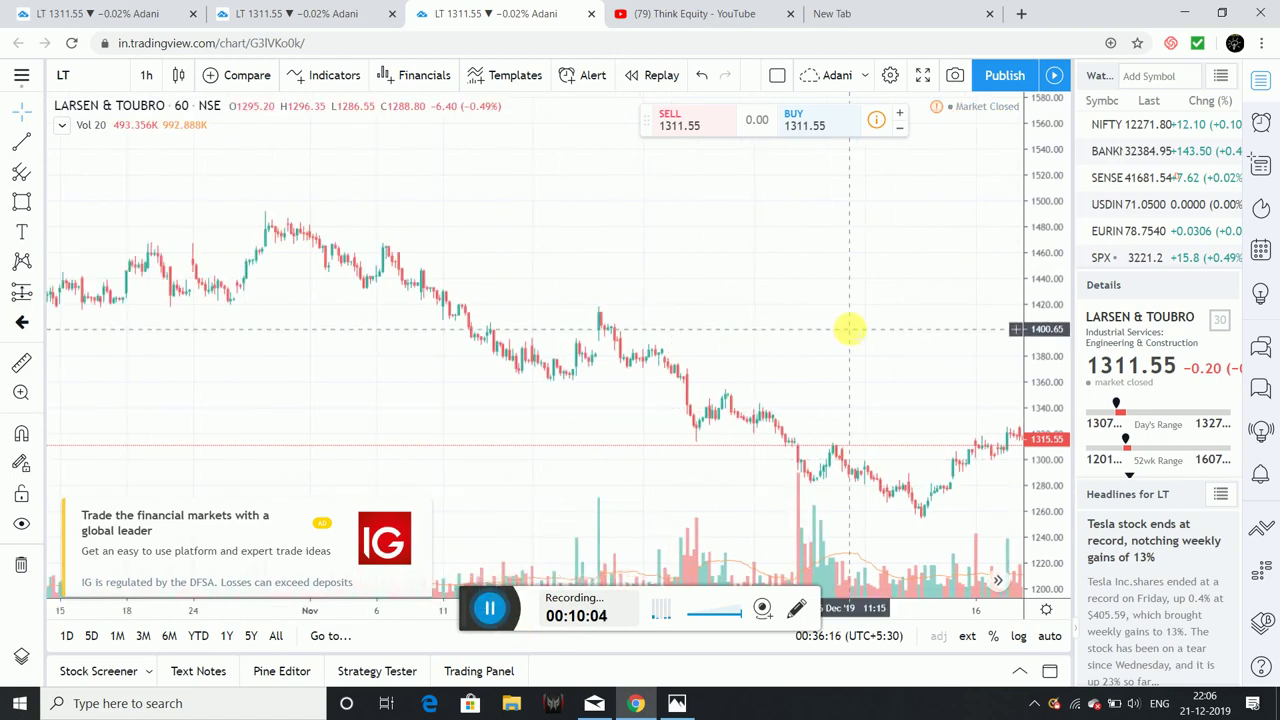
{"action": "left_click_drag", "start_coordinate": [783, 317], "coordinate": [551, 263]}
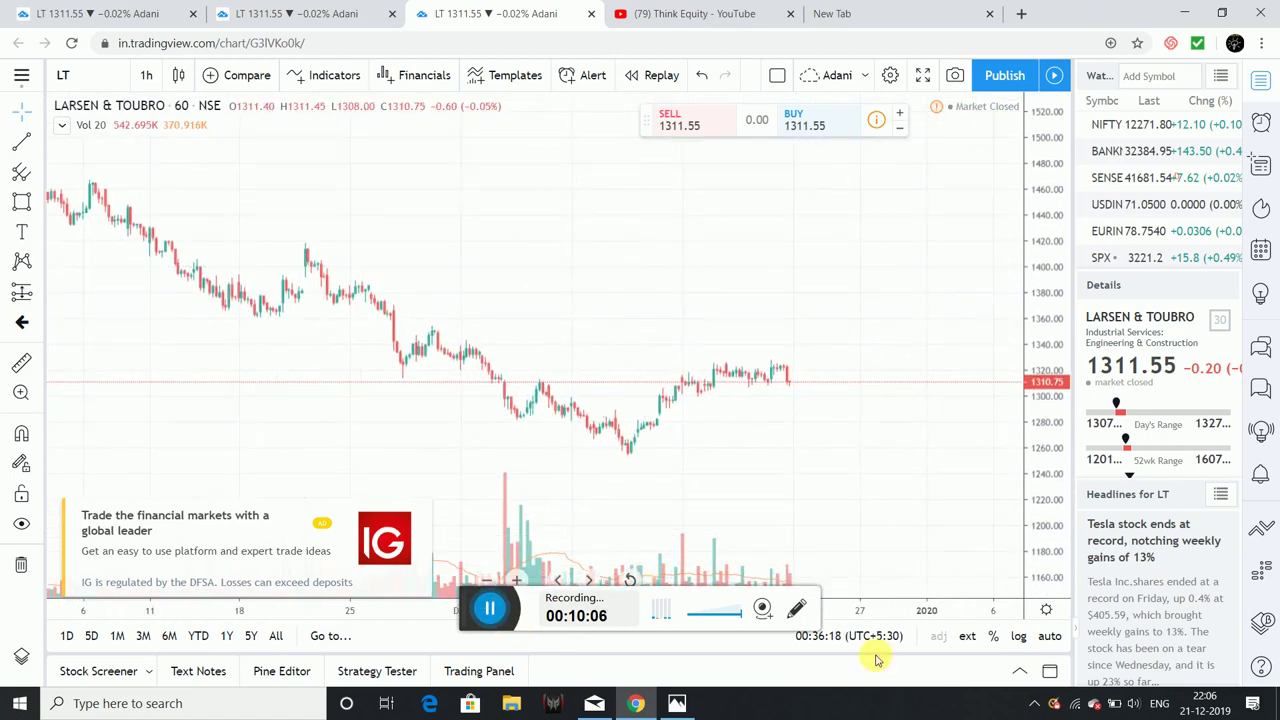
{"action": "left_click", "coordinate": [1049, 636]}
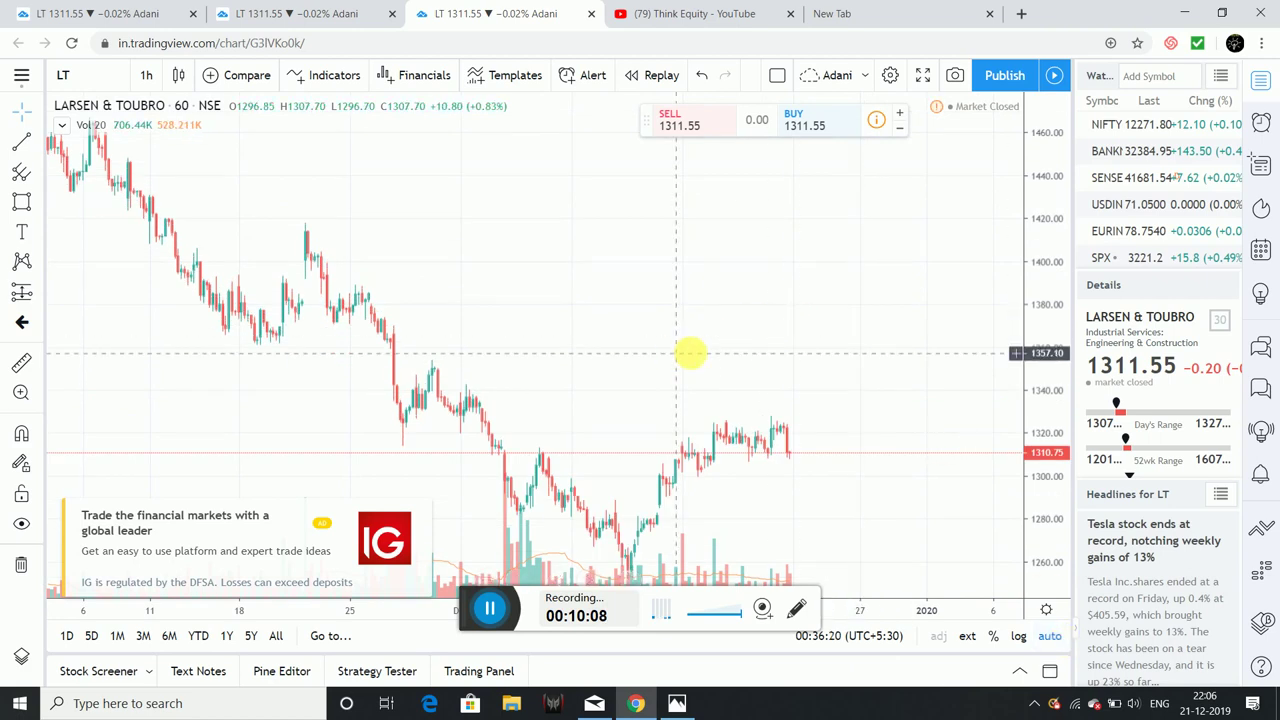
{"action": "mouse_move", "coordinate": [691, 354]}
{"action": "left_mouse_down"}
{"action": "mouse_move", "coordinate": [745, 358]}
{"action": "mouse_move", "coordinate": [697, 355]}
{"action": "left_mouse_up"}
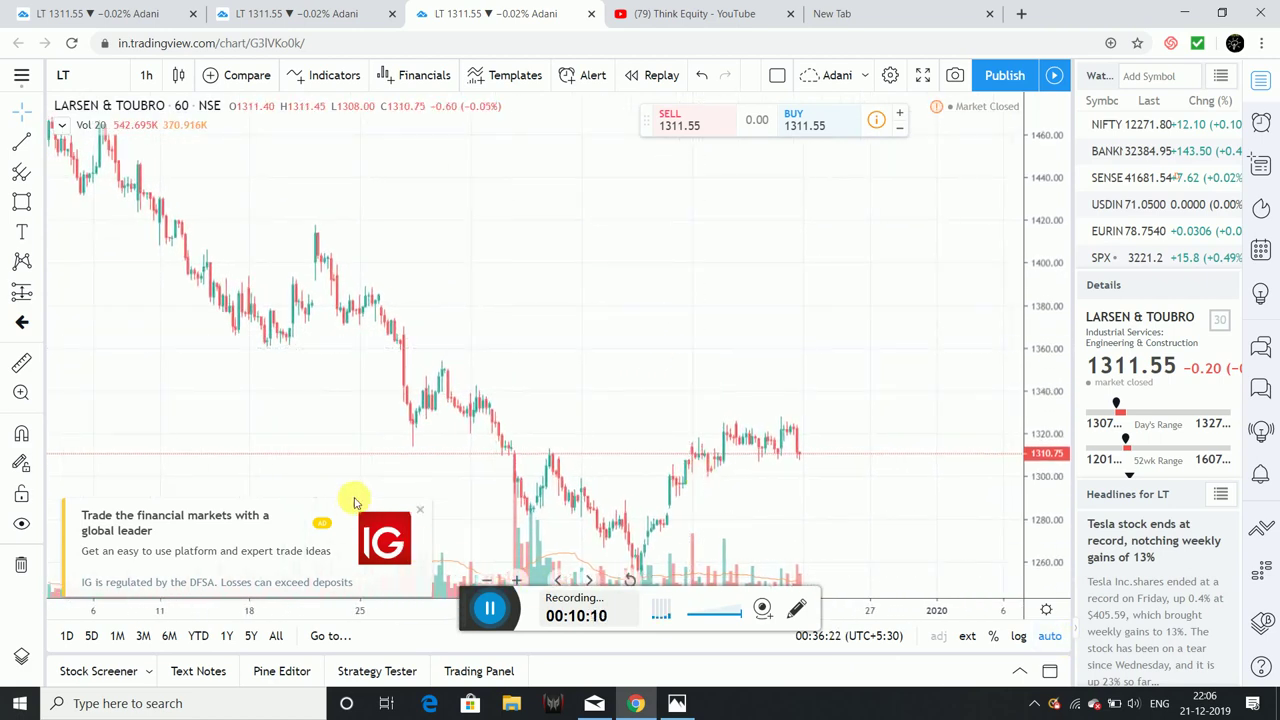
{"action": "left_click", "coordinate": [425, 510]}
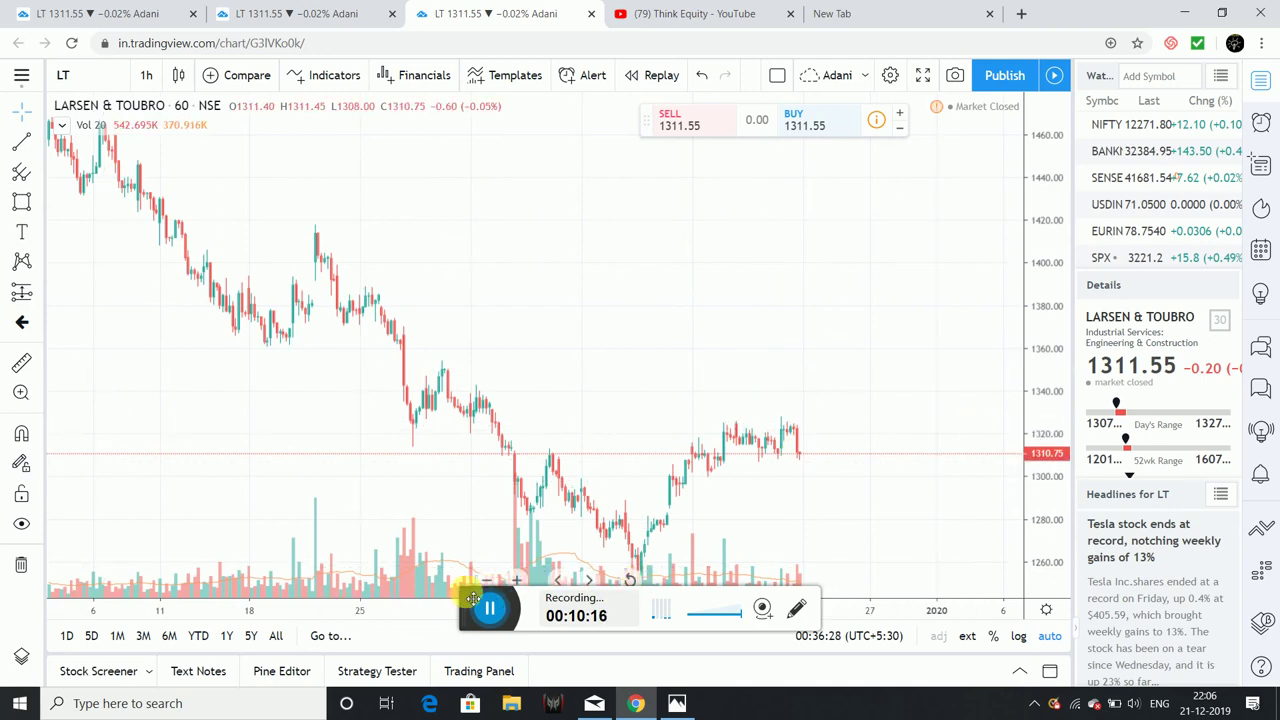
{"action": "left_click", "coordinate": [517, 581]}
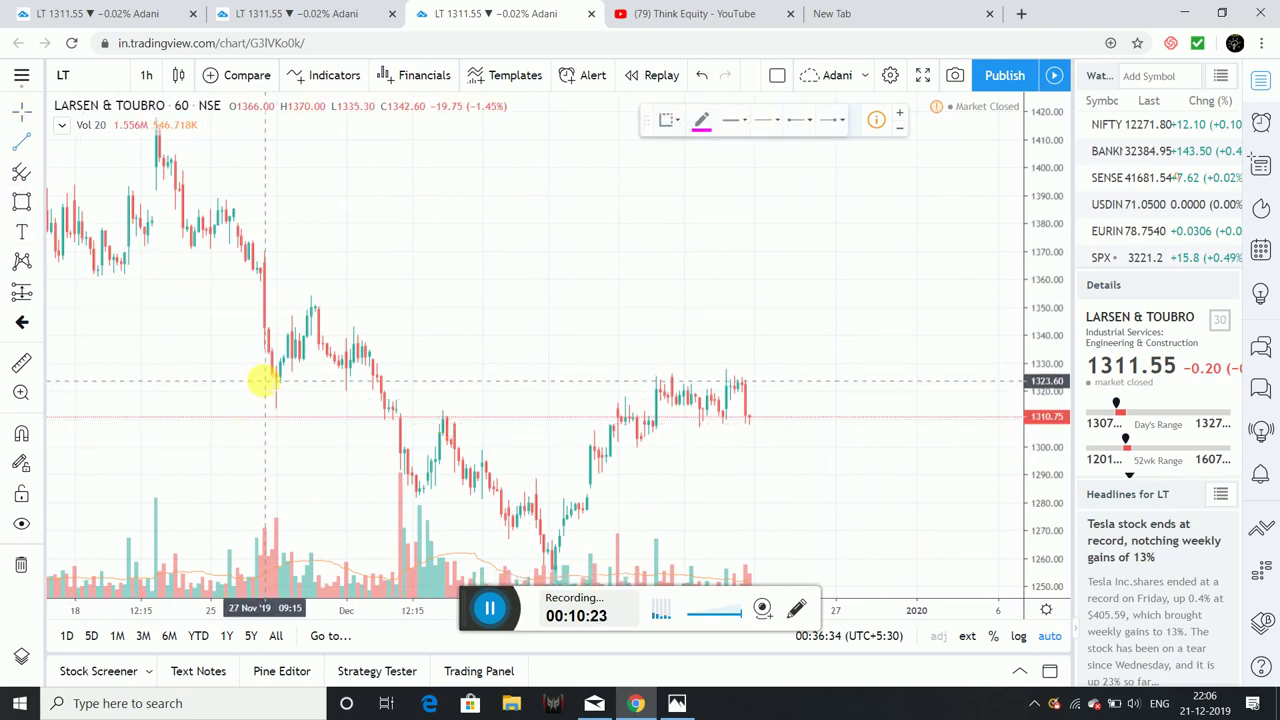
Draw a horizontal resistance trend line at about 1325 from 27 November 2019 and a rising support line from about 1289 to 1318.
{"action": "left_click_drag", "start_coordinate": [267, 375], "coordinate": [850, 375]}
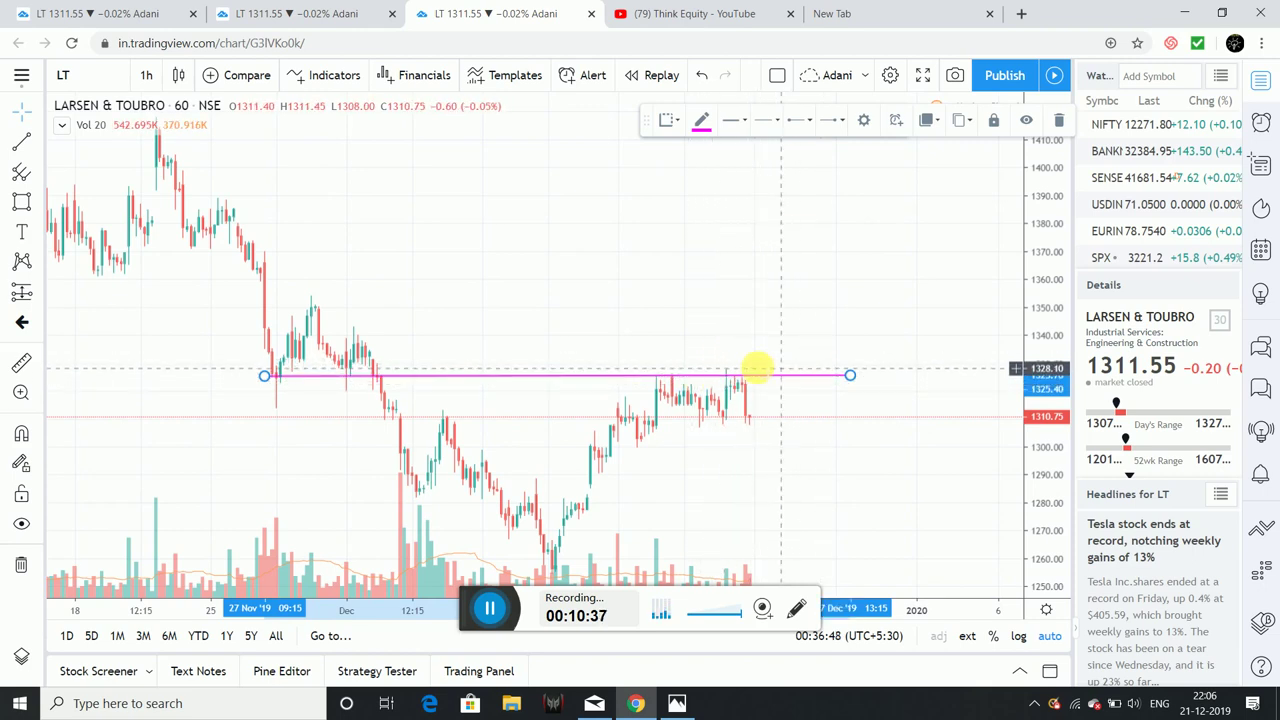
{"action": "left_click", "coordinate": [21, 146]}
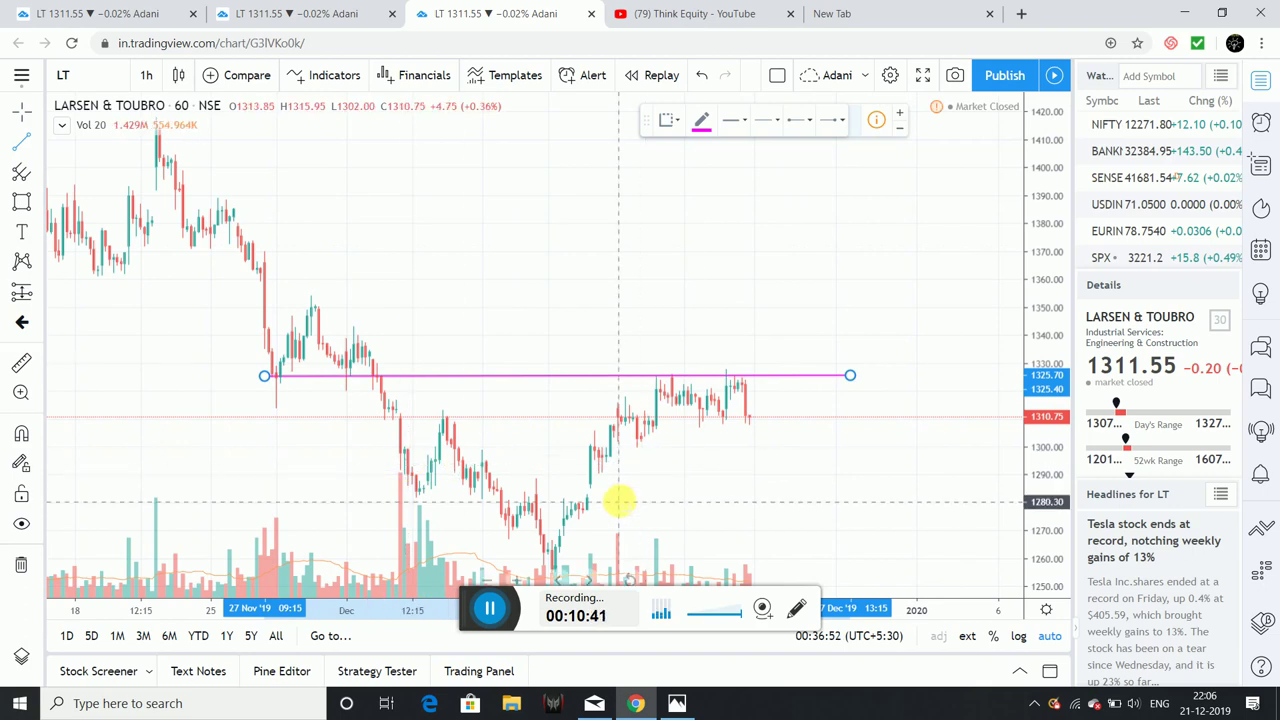
{"action": "left_click", "coordinate": [602, 471]}
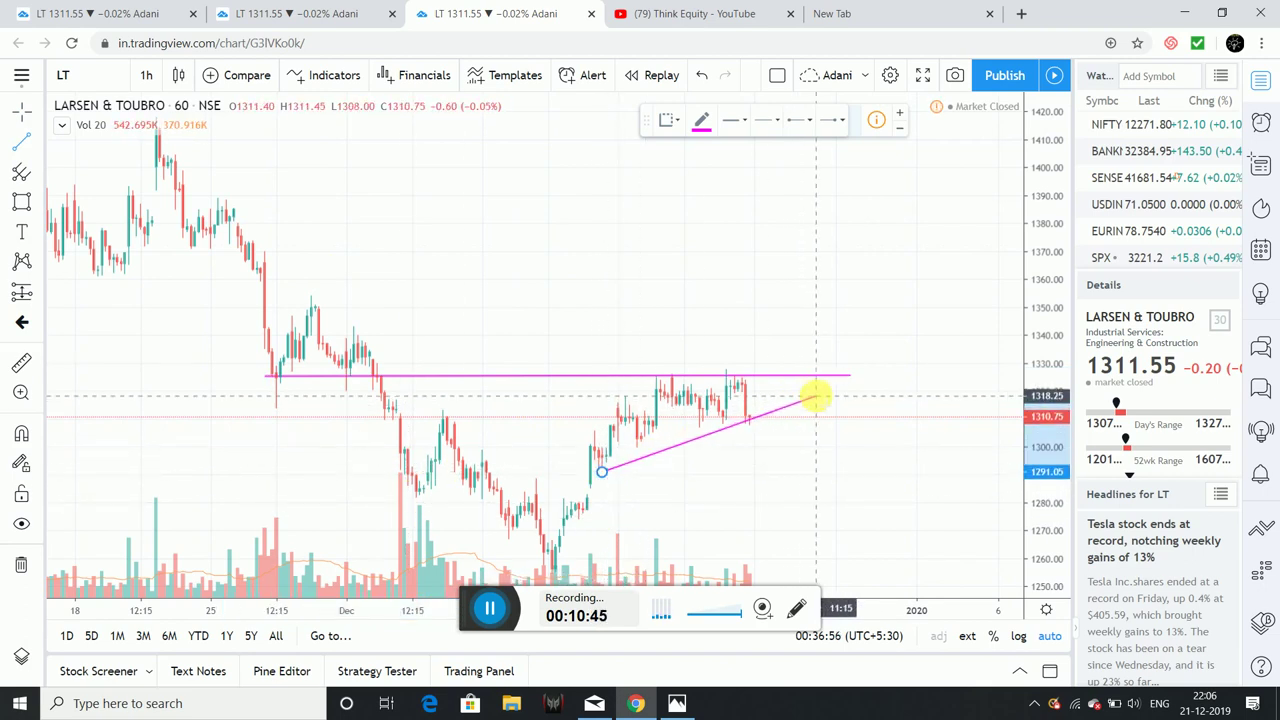
{"action": "left_click", "coordinate": [815, 396]}
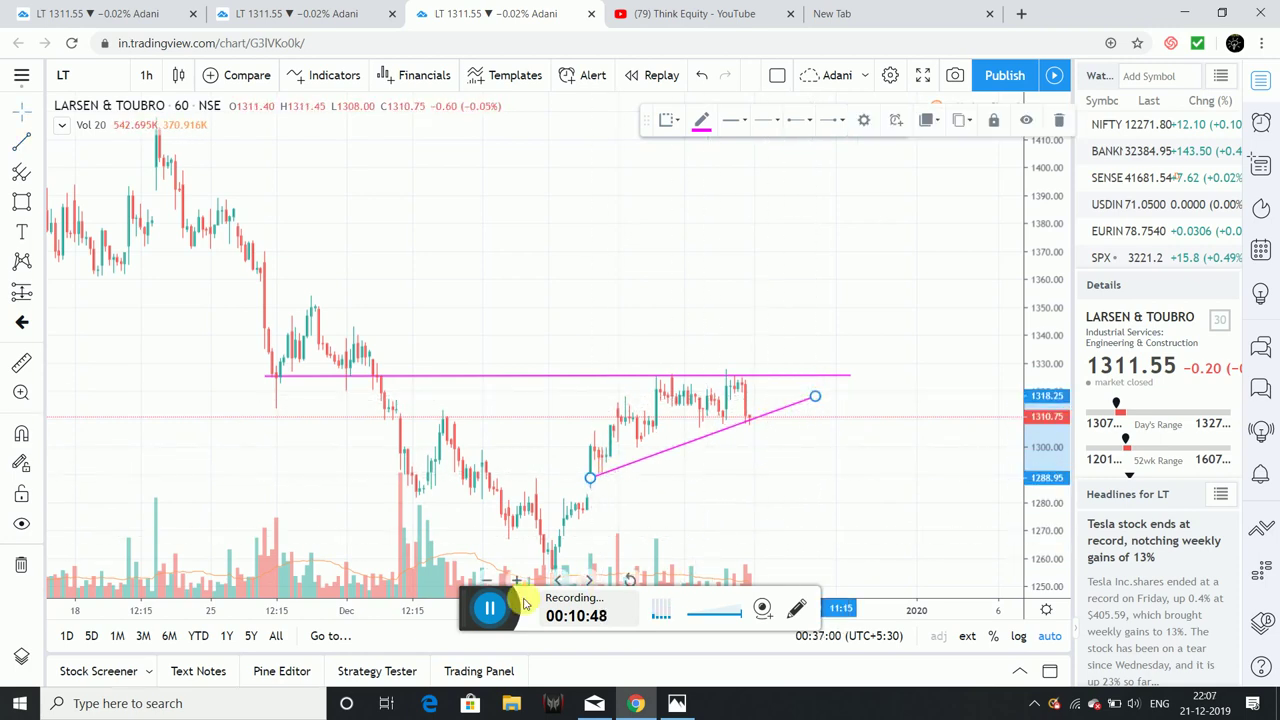
Draw a small green-filled rectangle from about 1322 to 1332 across the horizontal resistance line, just after the latest candles.
{"action": "left_click", "coordinate": [517, 581]}
{"action": "left_click", "coordinate": [517, 581]}
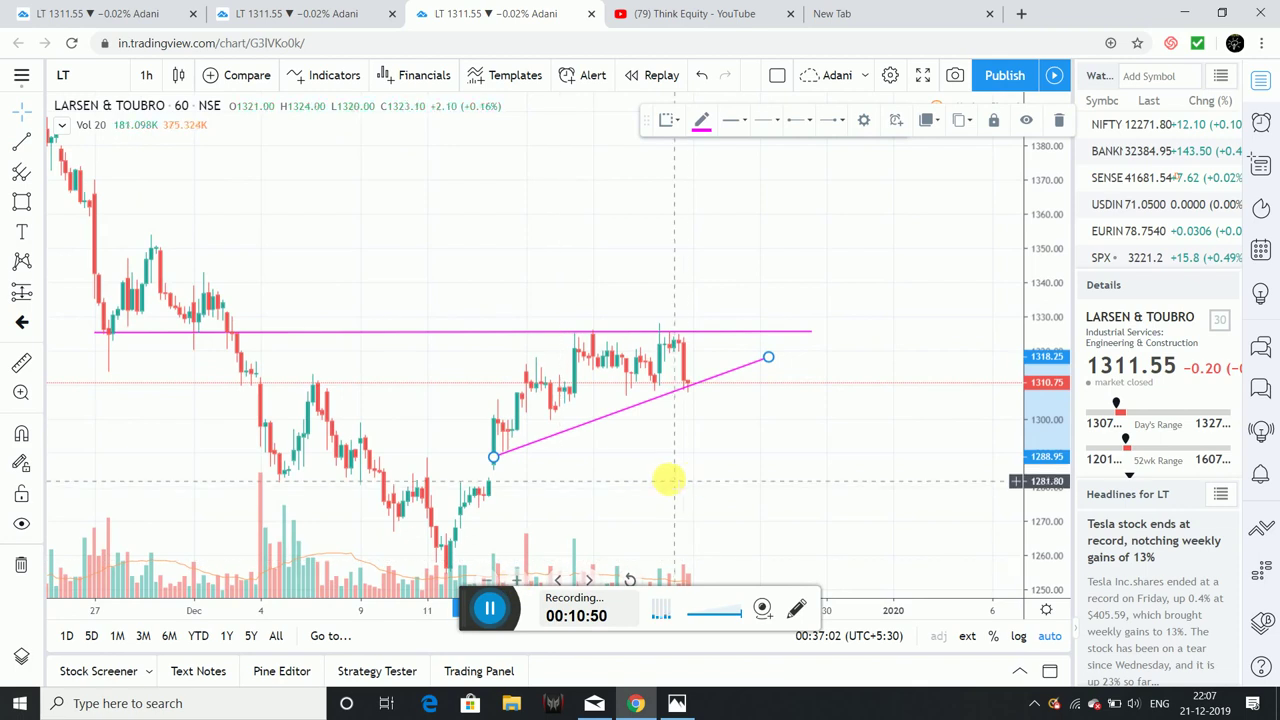
{"action": "left_click_drag", "start_coordinate": [666, 480], "coordinate": [731, 480]}
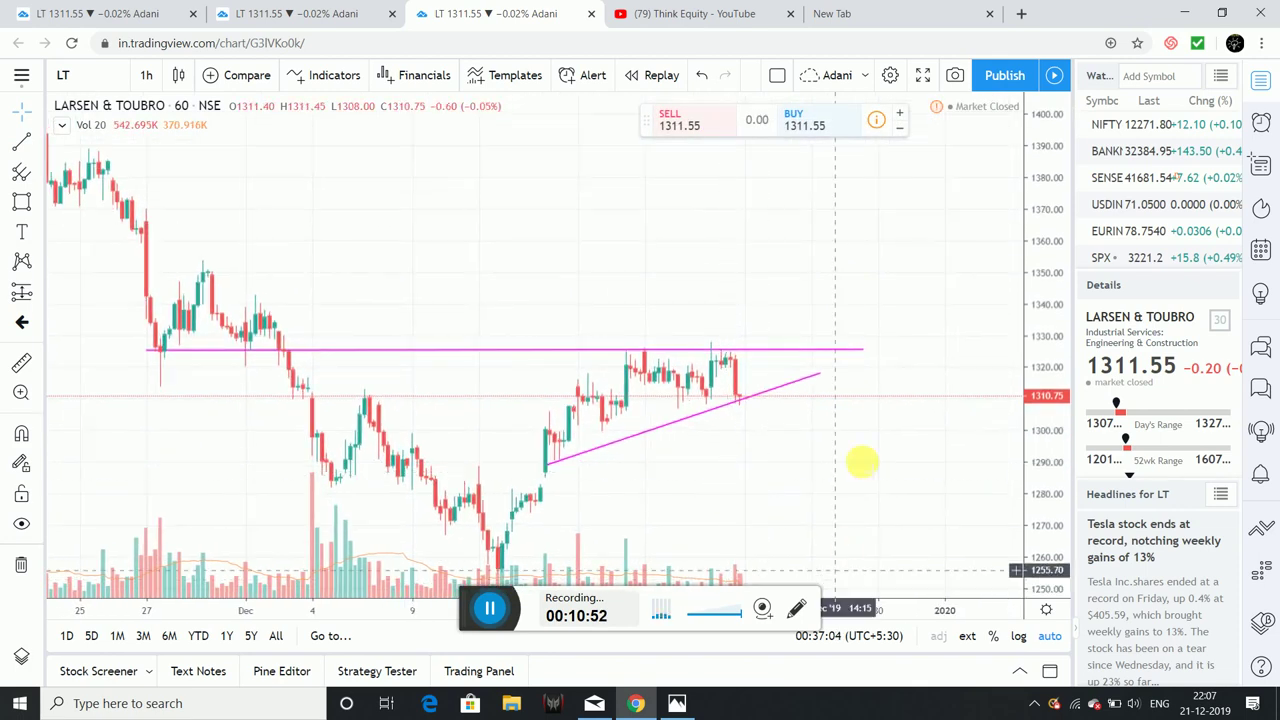
{"action": "left_click", "coordinate": [36, 202]}
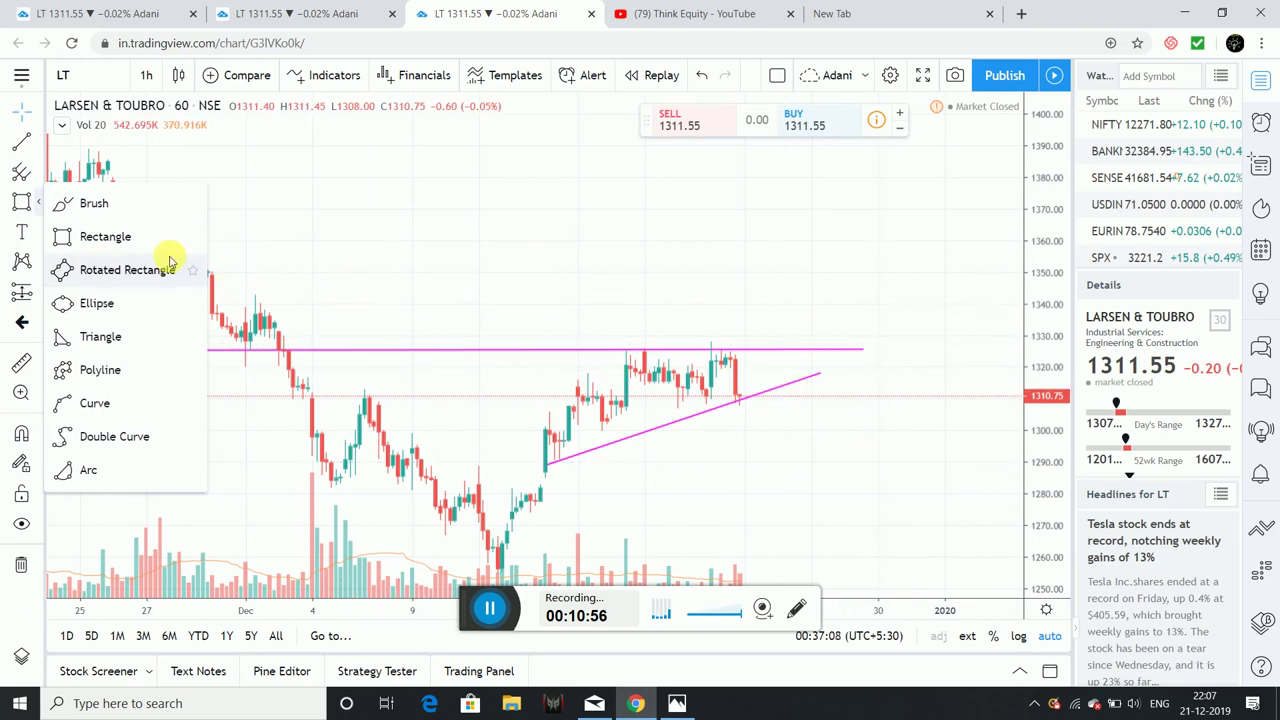
{"action": "left_click", "coordinate": [105, 237]}
{"action": "left_click", "coordinate": [733, 121]}
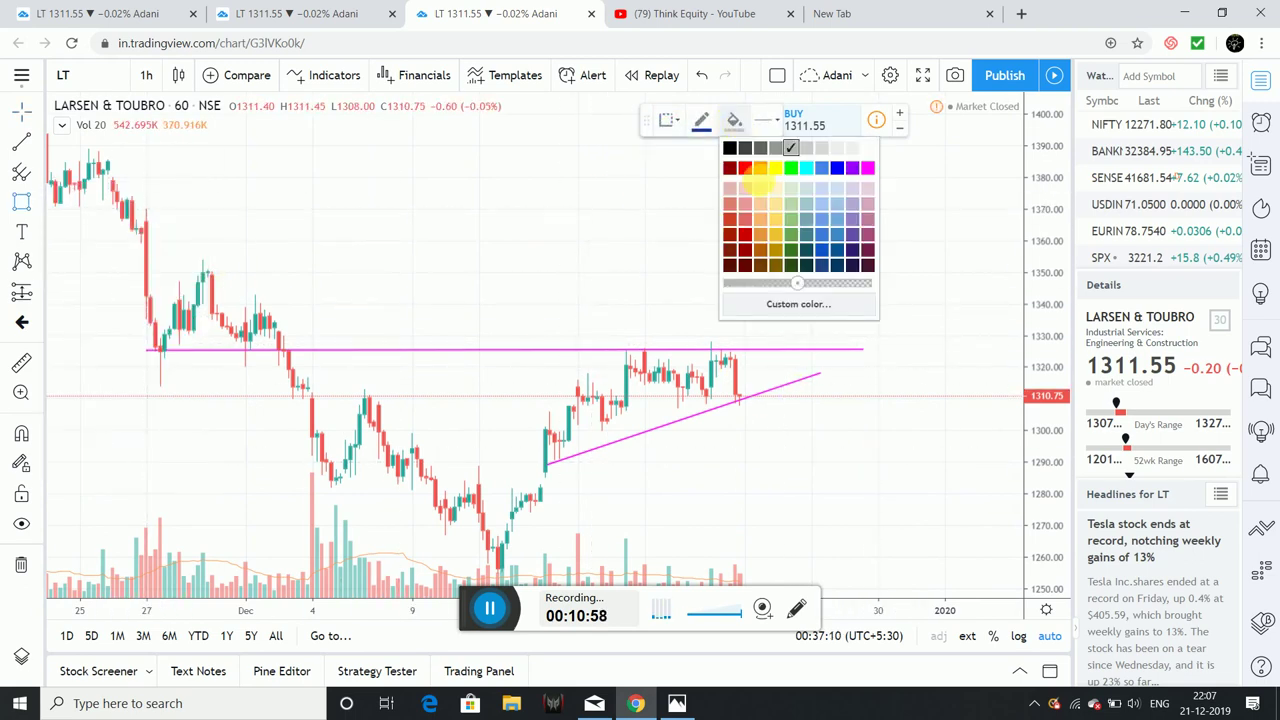
{"action": "left_click", "coordinate": [797, 169]}
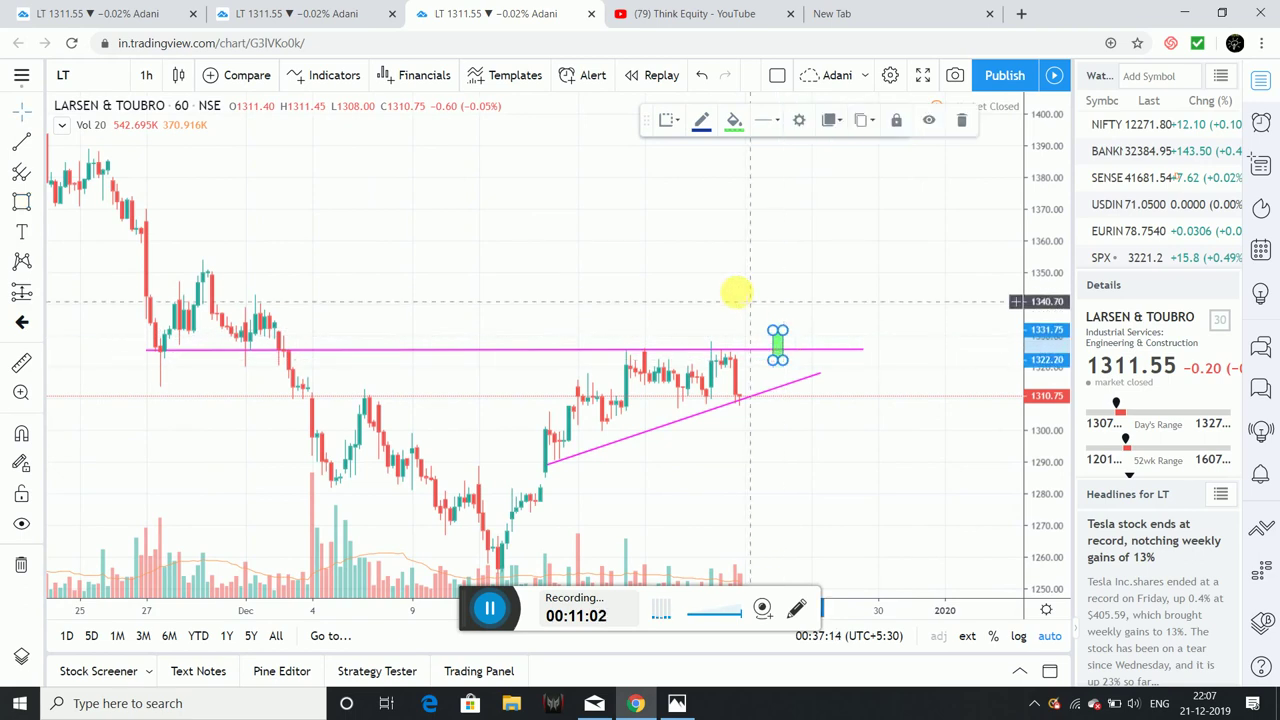
{"action": "left_click", "coordinate": [837, 340]}
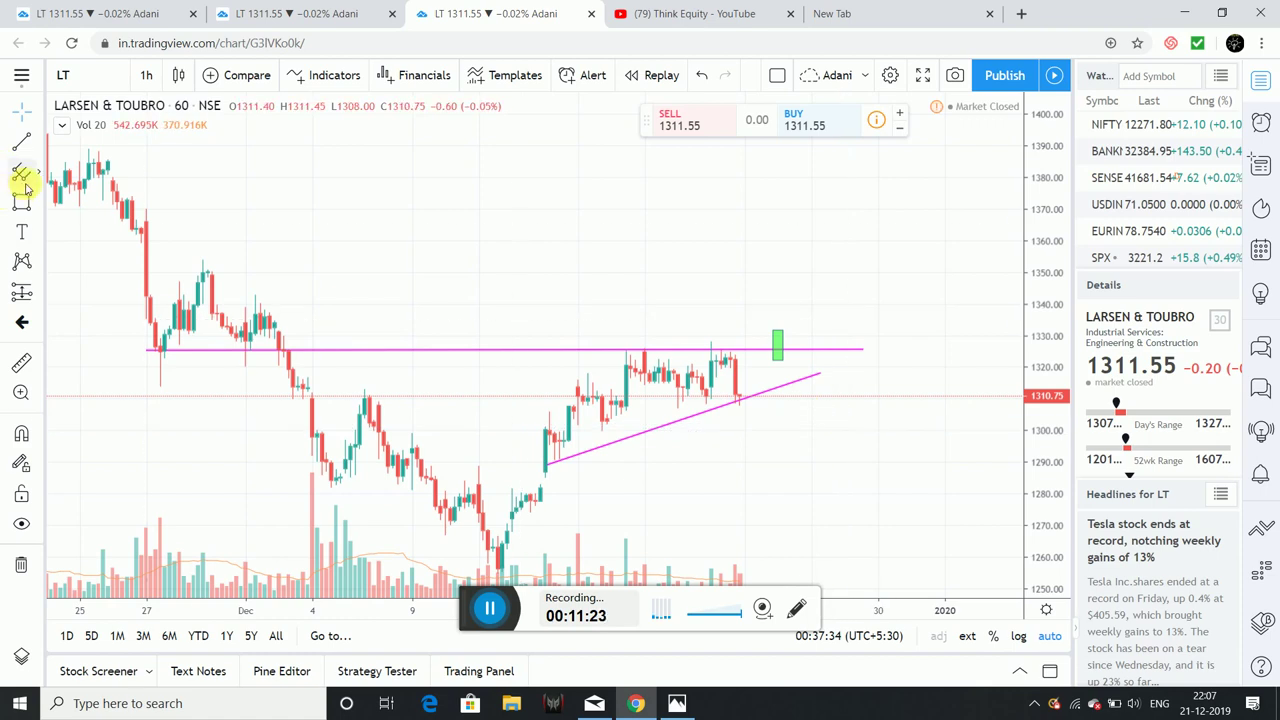
Draw two more horizontal trend lines, one at about 1301 along the mid-December low and one at about 1354 along the late-November high.
{"action": "left_click", "coordinate": [22, 147]}
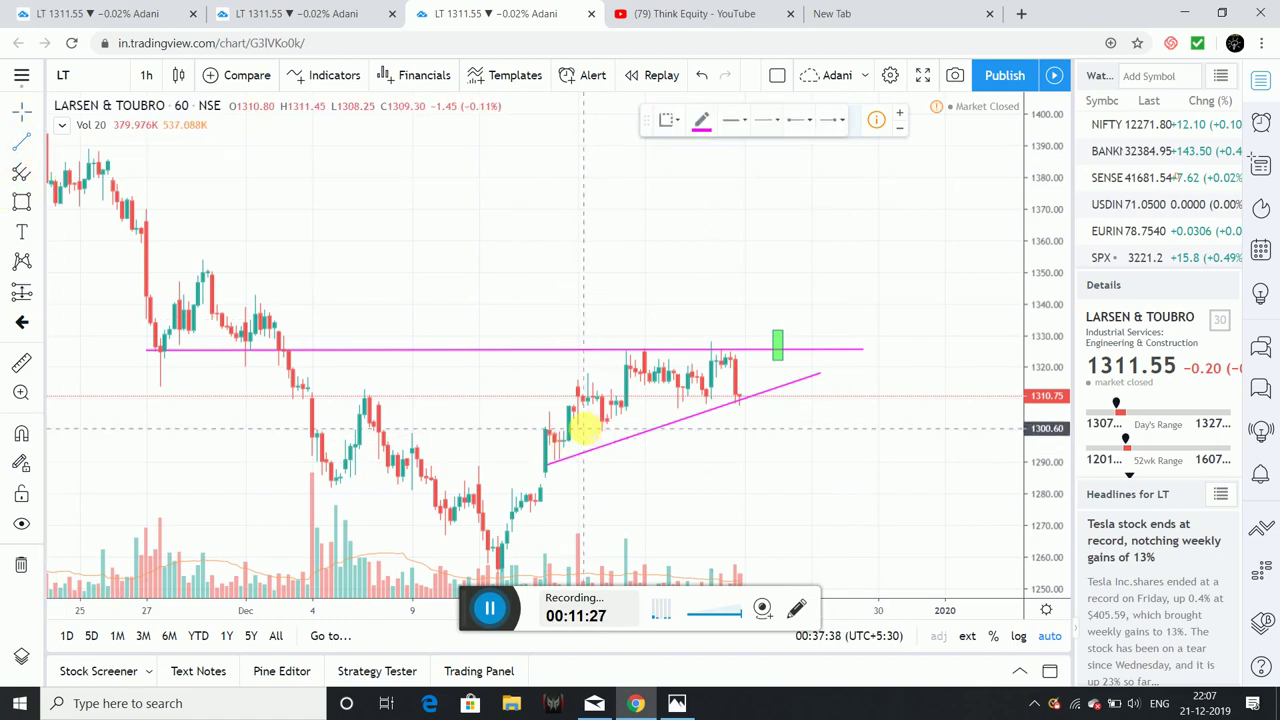
{"action": "left_click", "coordinate": [586, 428]}
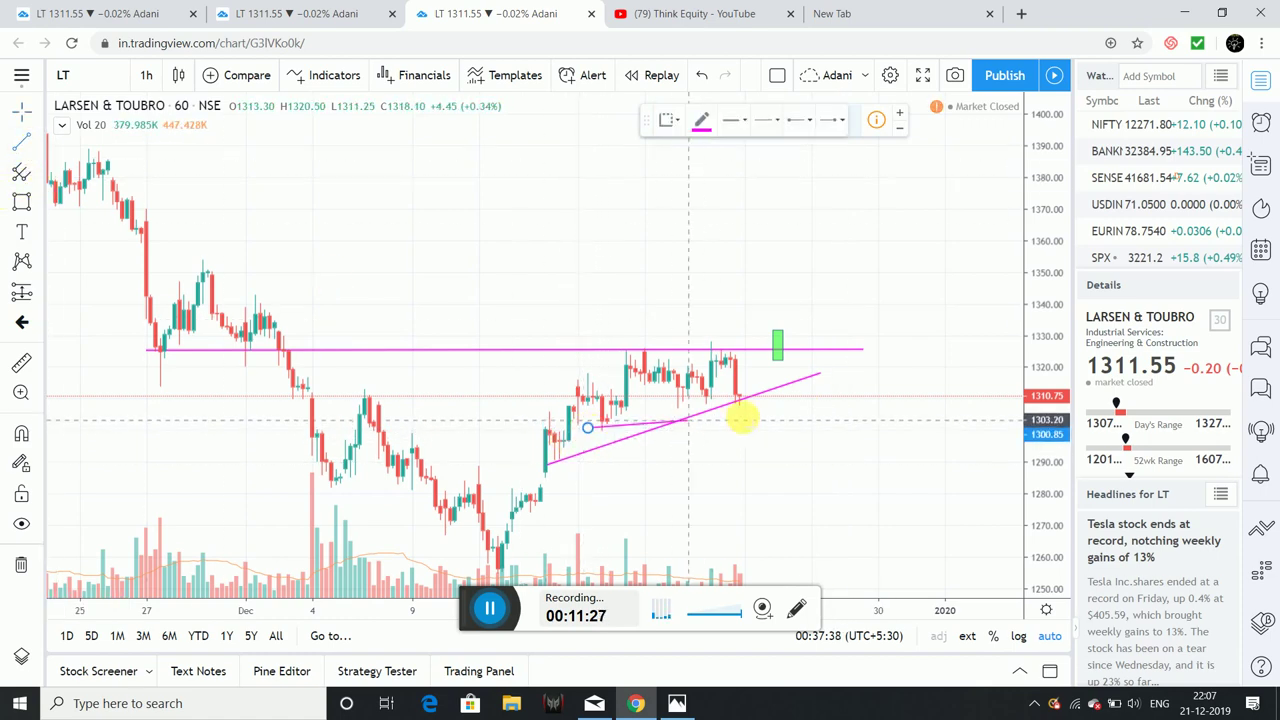
{"action": "left_click", "coordinate": [896, 428]}
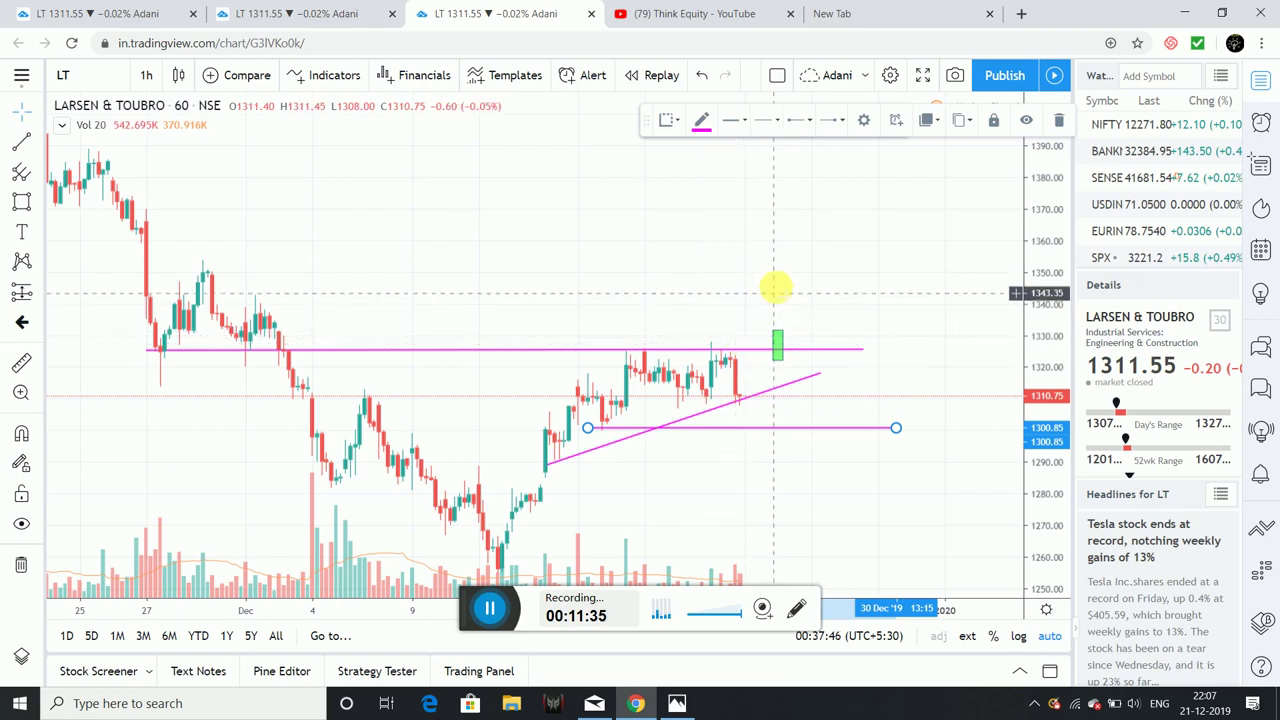
{"action": "left_click", "coordinate": [21, 141]}
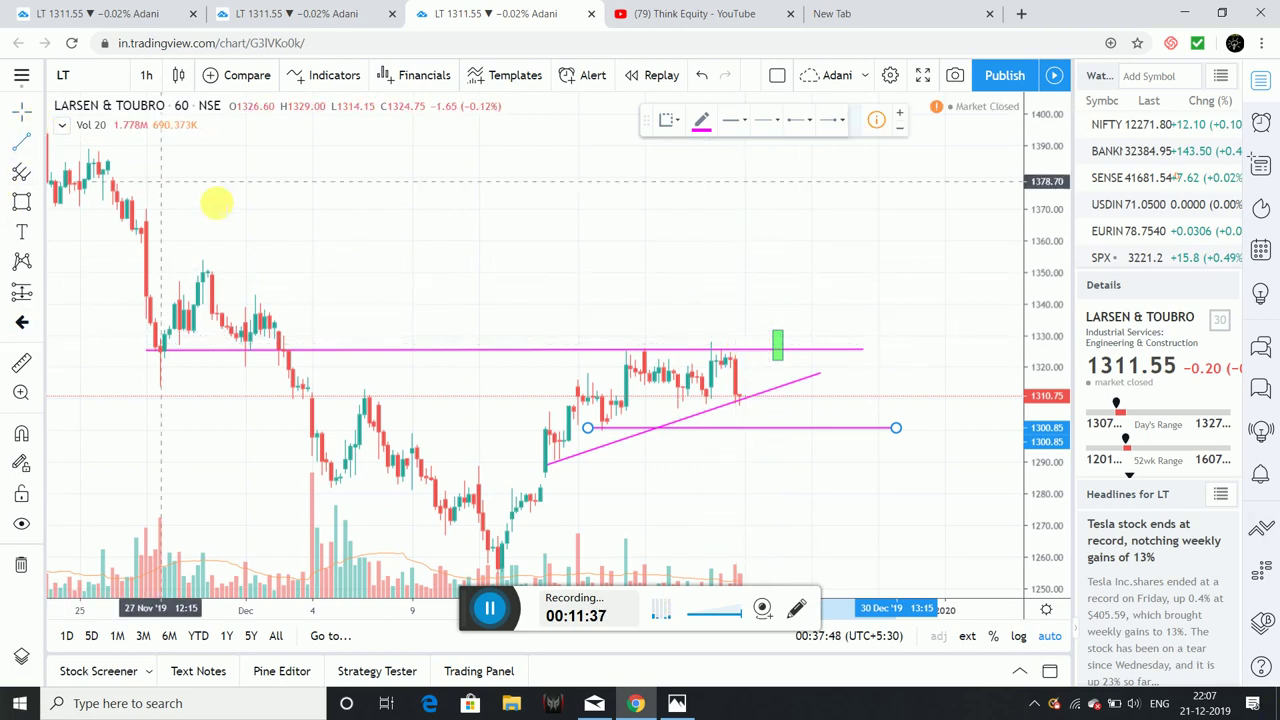
{"action": "left_click", "coordinate": [184, 258]}
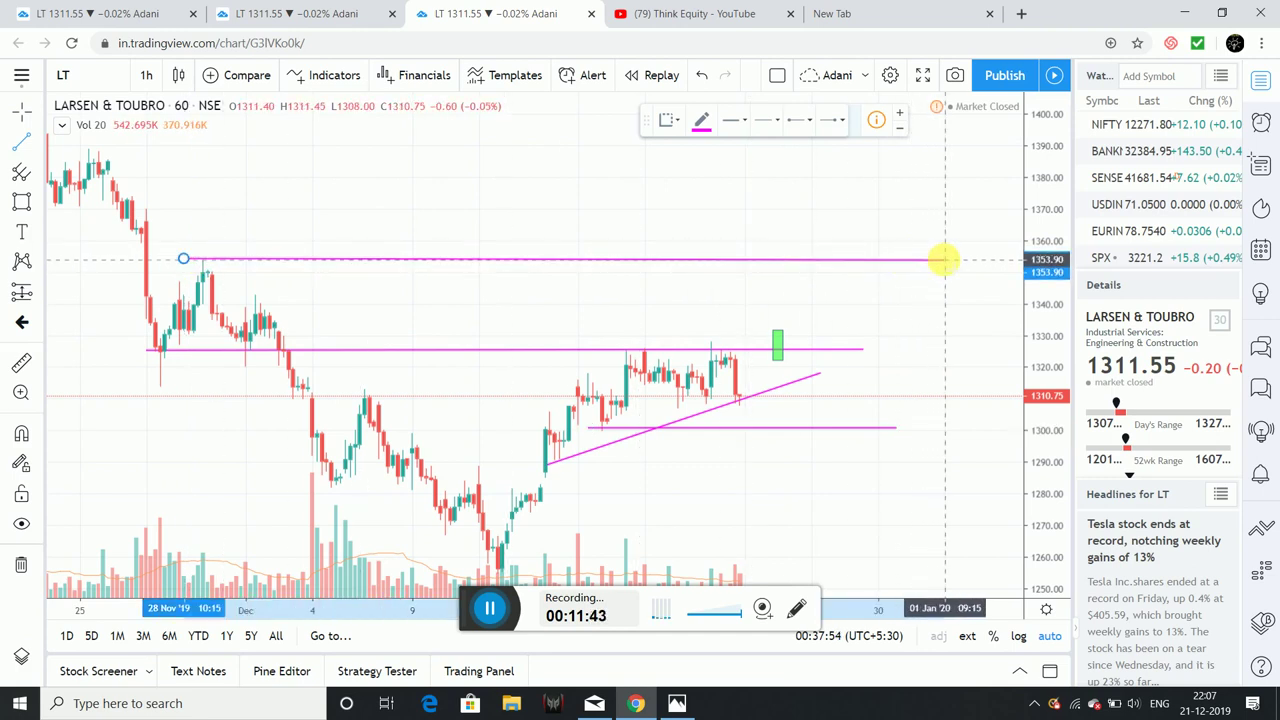
{"action": "left_click", "coordinate": [944, 259]}
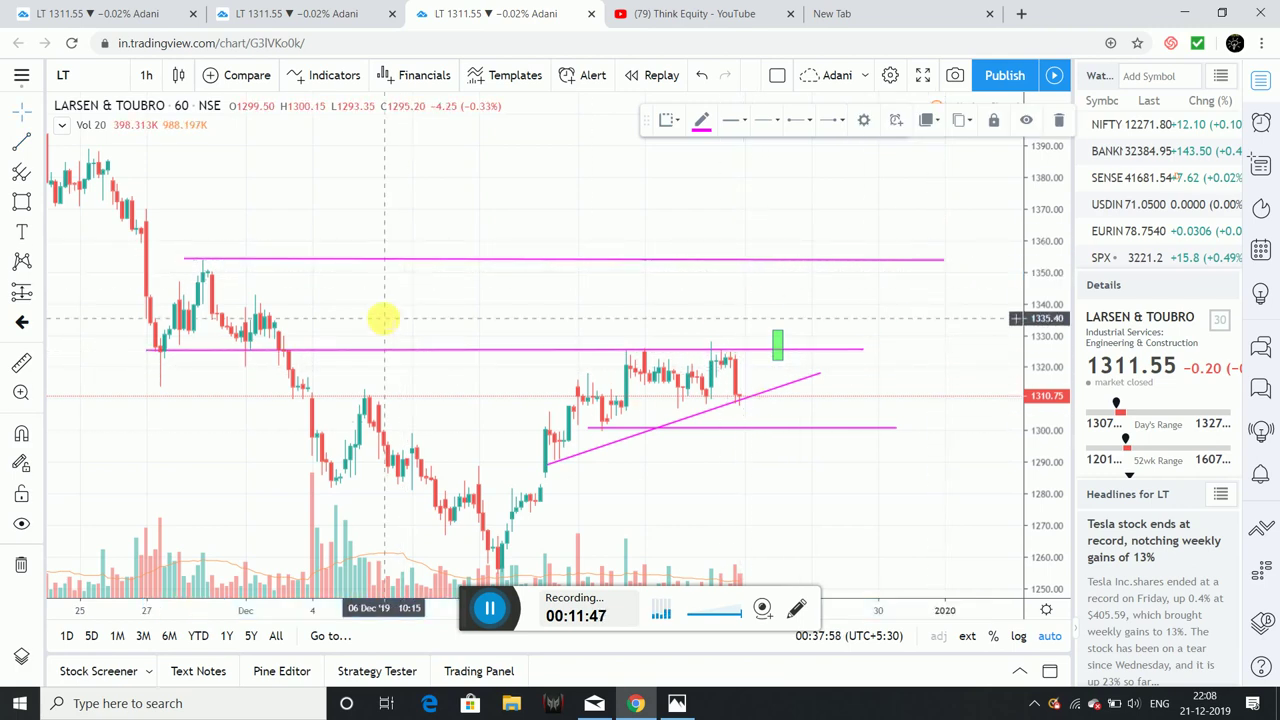
Switch the chart to the 1 day interval and draw a rising trend line from about 1270 on 20 August 2019 to about 1395.
{"action": "left_click_drag", "start_coordinate": [394, 320], "coordinate": [450, 319]}
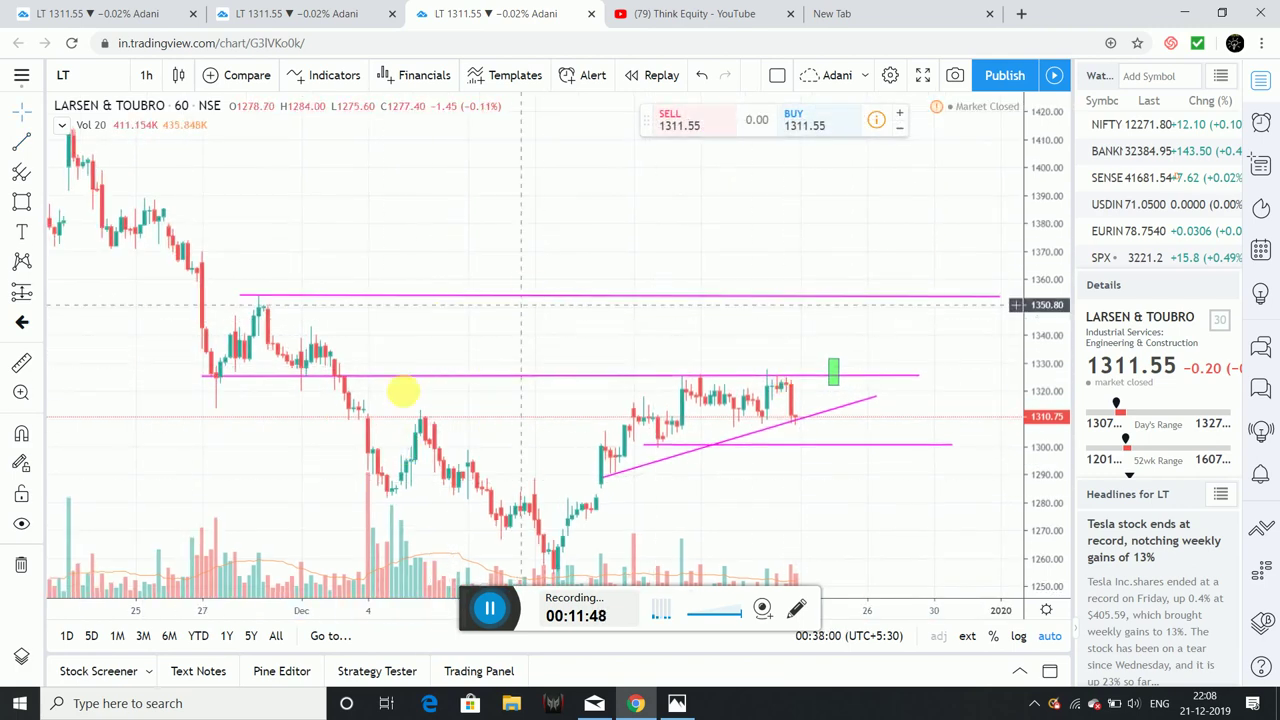
{"action": "left_click", "coordinate": [143, 79]}
{"action": "left_click", "coordinate": [189, 566]}
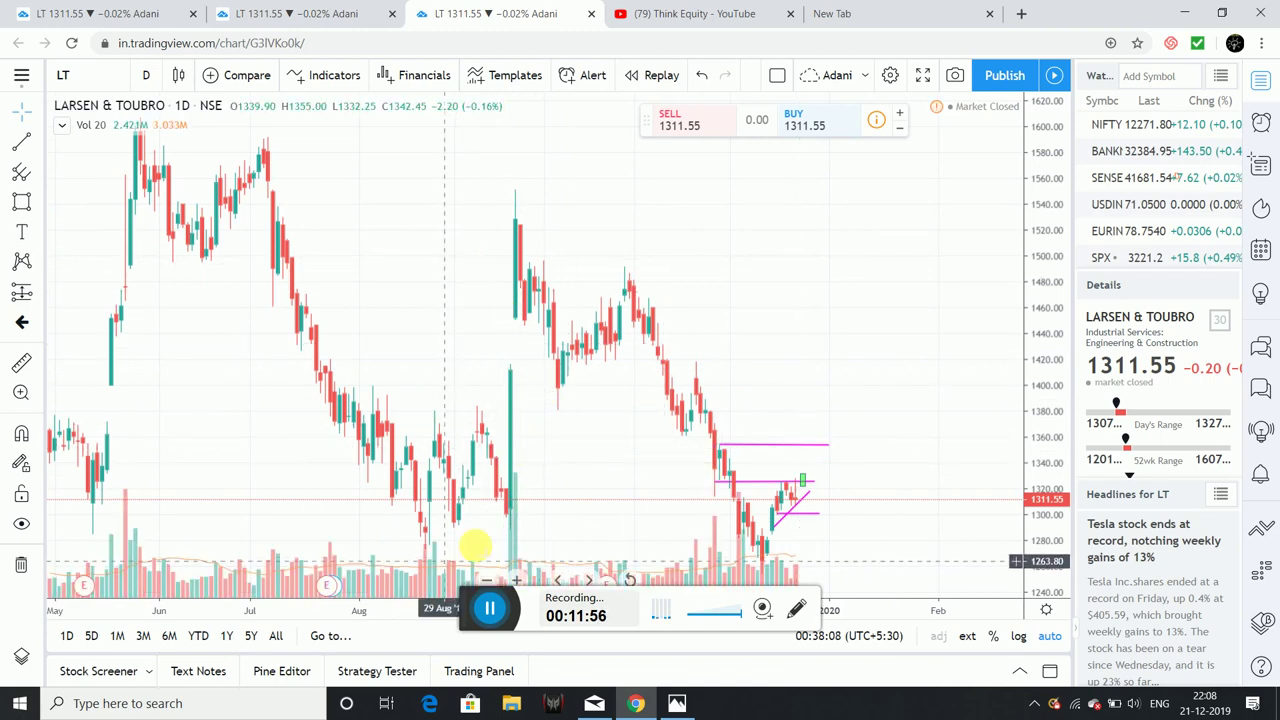
{"action": "left_click", "coordinate": [21, 141]}
{"action": "mouse_move", "coordinate": [411, 552]}
{"action": "left_mouse_down"}
{"action": "mouse_move", "coordinate": [728, 443]}
{"action": "mouse_move", "coordinate": [776, 412]}
{"action": "mouse_move", "coordinate": [867, 391]}
{"action": "left_mouse_up"}
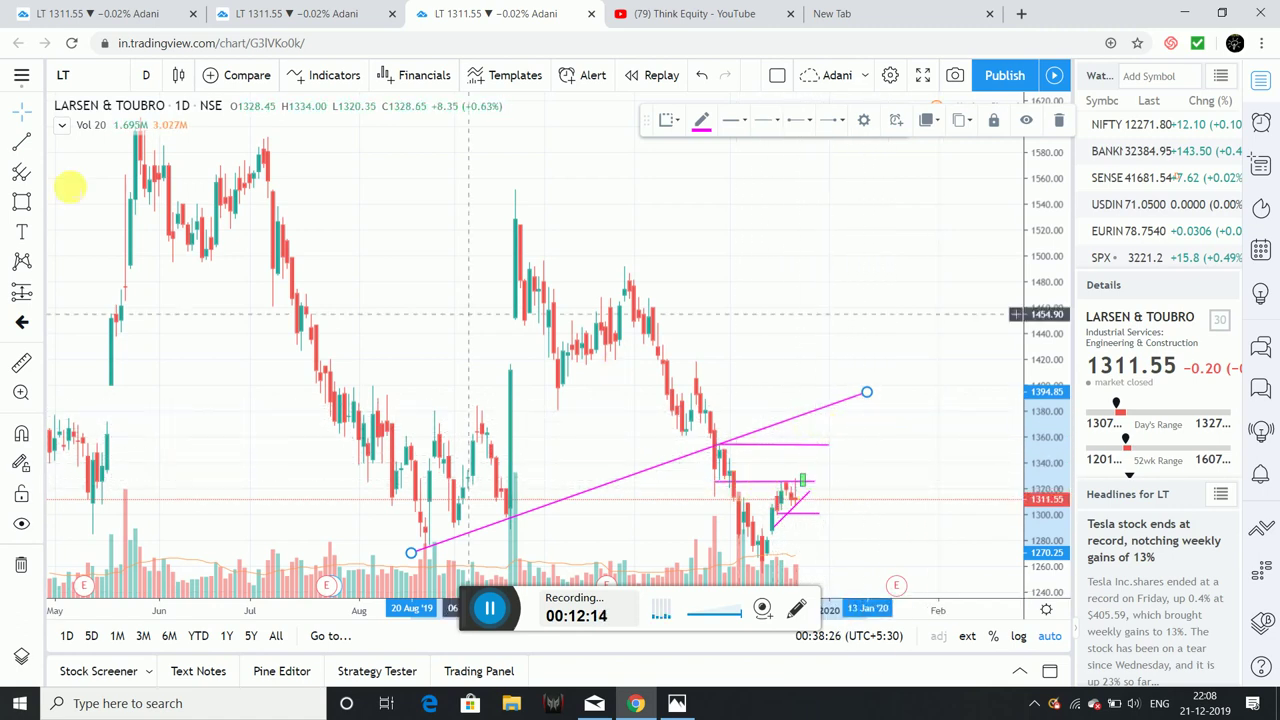
View the chart at the 1 hour interval, switch it to 1 week and remove all drawings.
{"action": "left_click", "coordinate": [145, 75]}
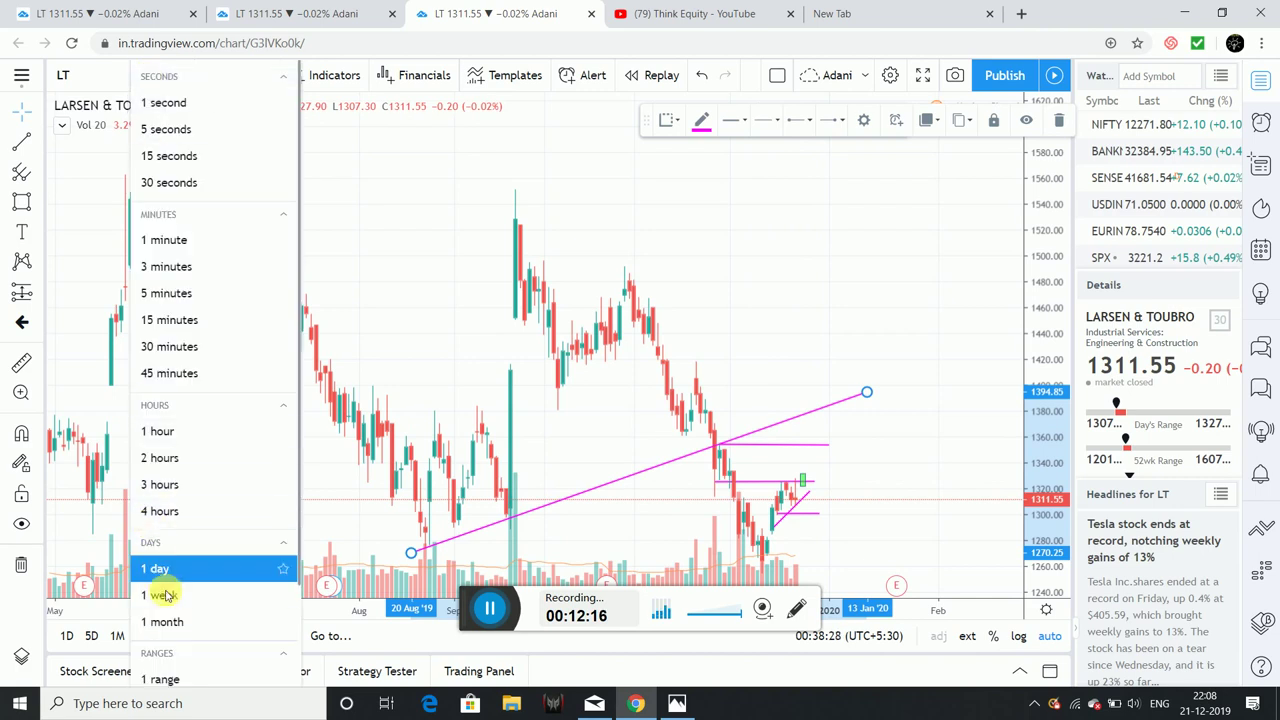
{"action": "left_click", "coordinate": [165, 431]}
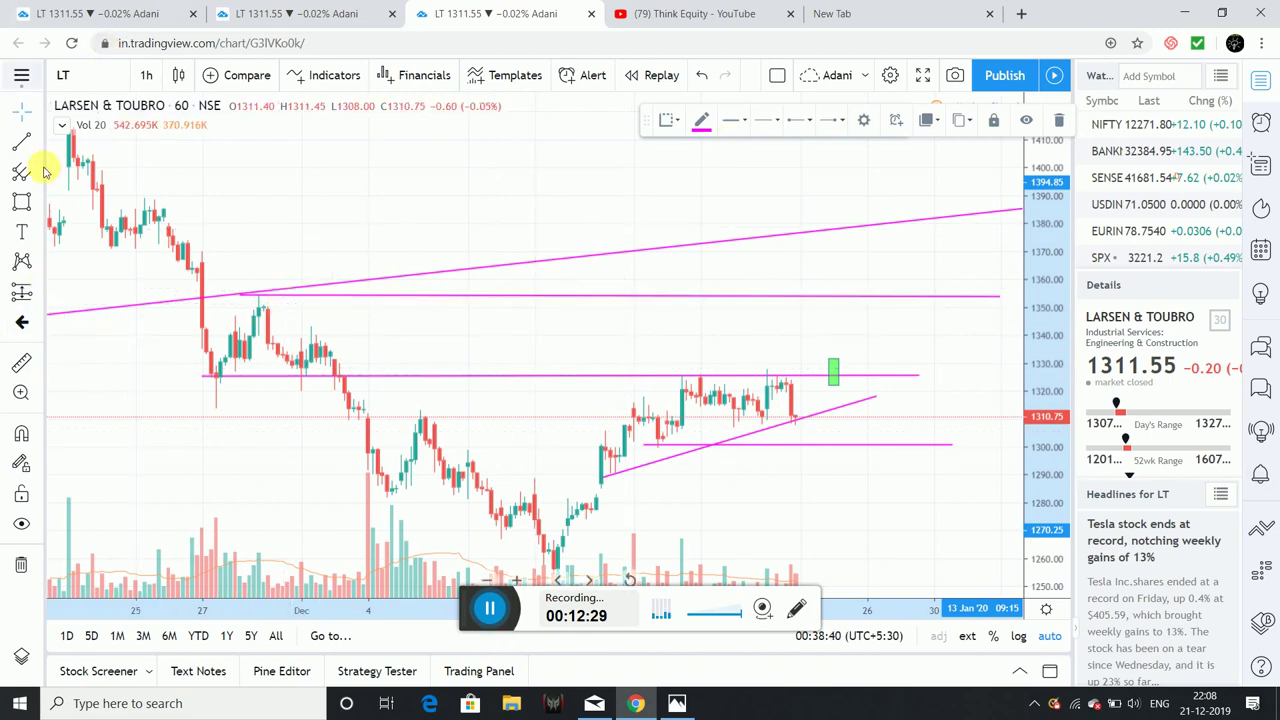
{"action": "left_click", "coordinate": [144, 77]}
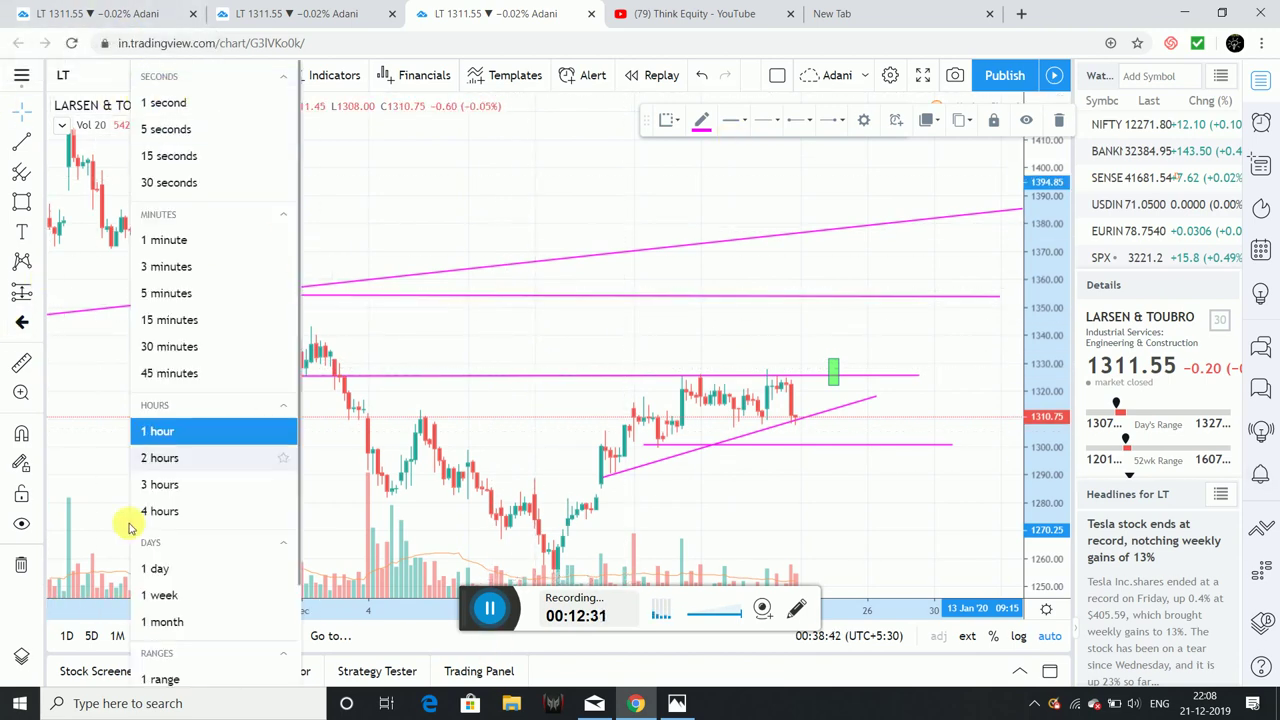
{"action": "left_click", "coordinate": [165, 595]}
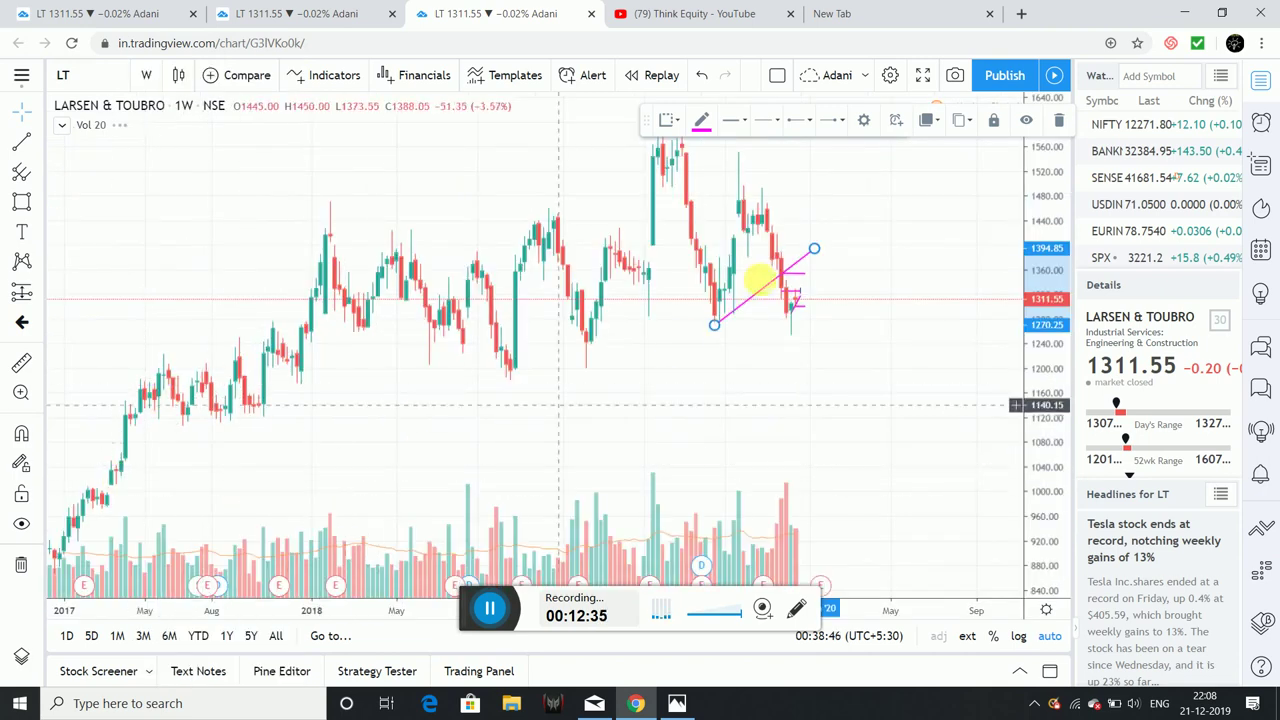
{"action": "left_click", "coordinate": [21, 565]}
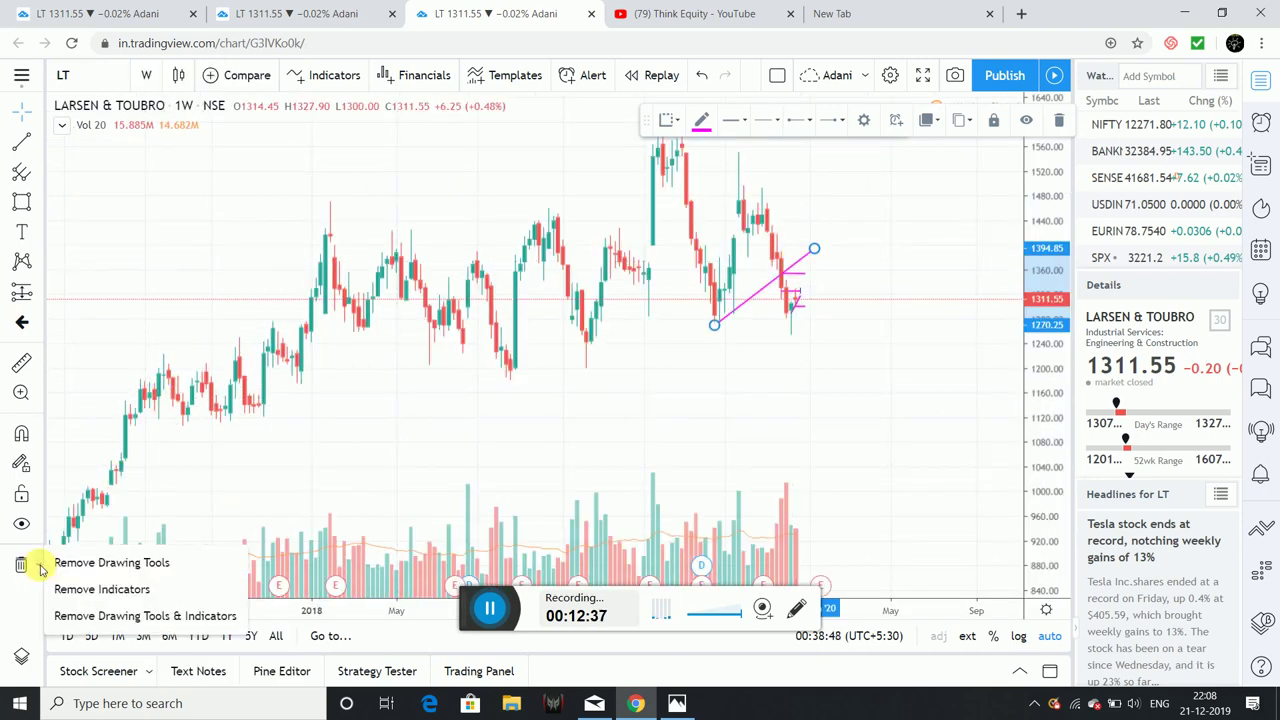
{"action": "left_click", "coordinate": [157, 565]}
Draw a rising trend line under the weekly lows from about 1186 in October 2018 to about 1328 on 20 April 2020.
{"action": "left_click_drag", "start_coordinate": [620, 389], "coordinate": [622, 420]}
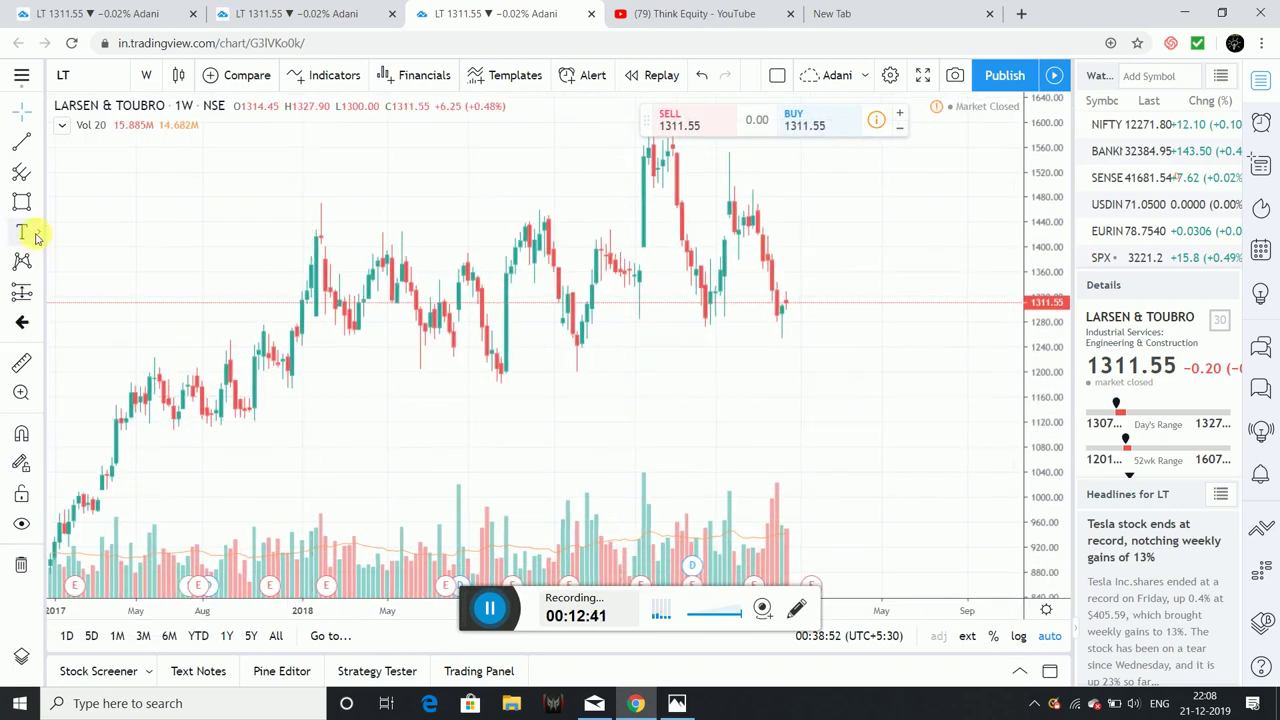
{"action": "left_click", "coordinate": [21, 141]}
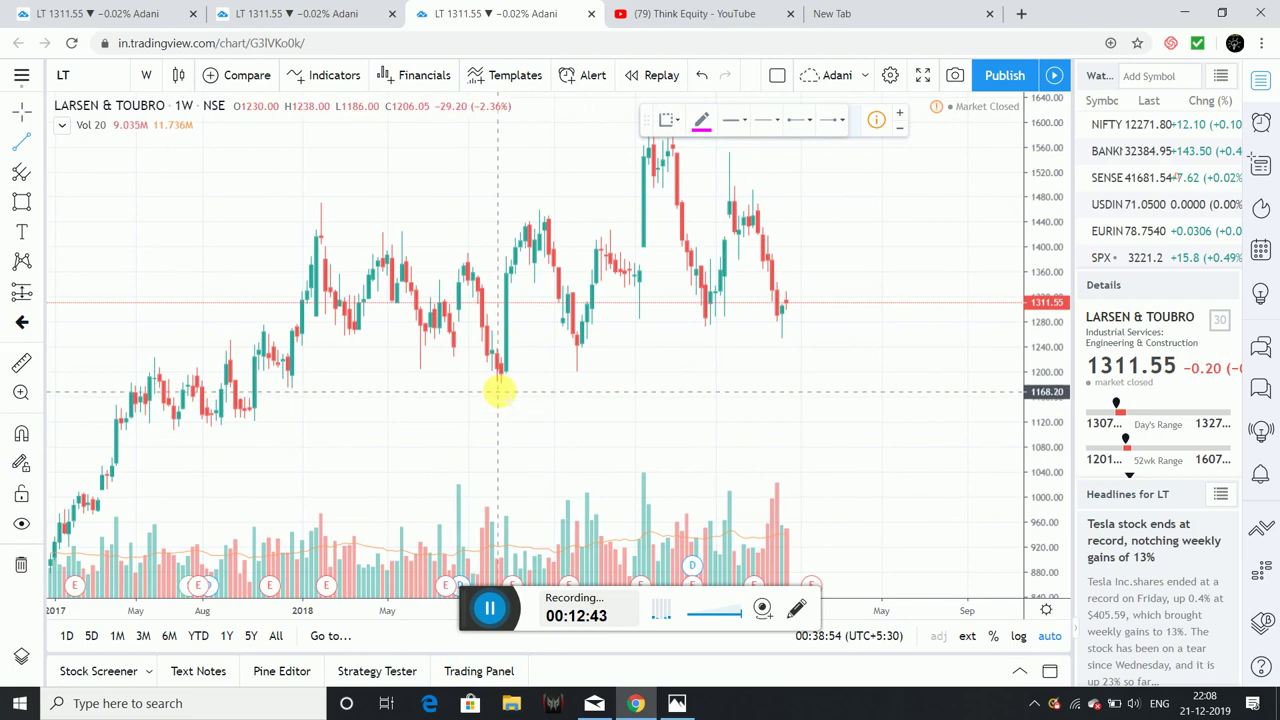
{"action": "left_click", "coordinate": [492, 381]}
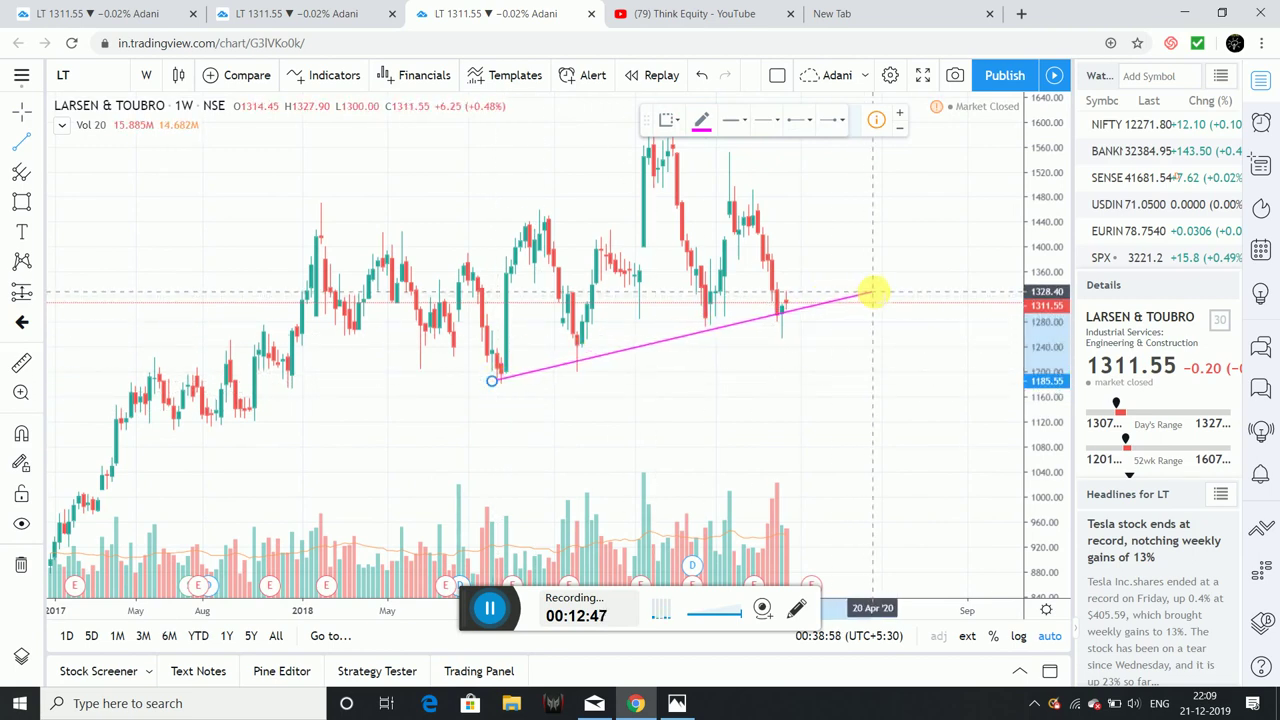
{"action": "left_click", "coordinate": [873, 292]}
Draw a curve on the rising line from 22 October 2018 to 11 February 2019, arched over the peak at about 1450.
{"action": "left_click_drag", "start_coordinate": [789, 457], "coordinate": [617, 457]}
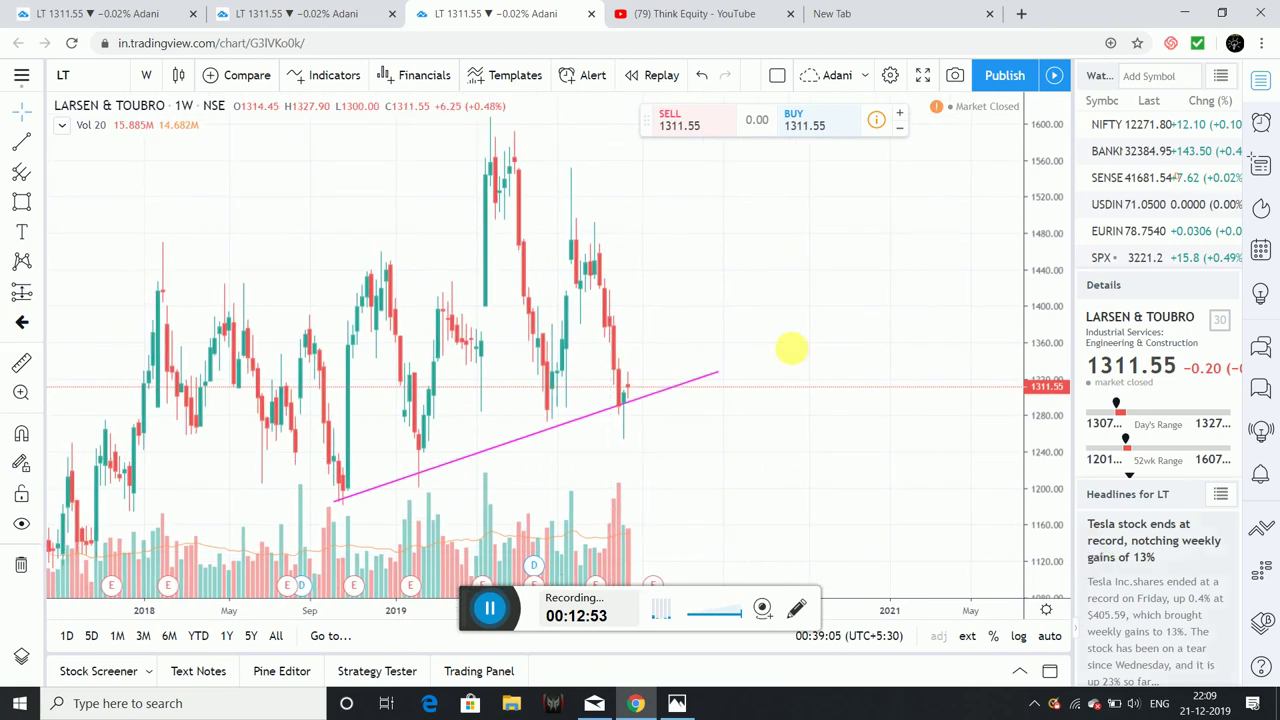
{"action": "left_click", "coordinate": [38, 200]}
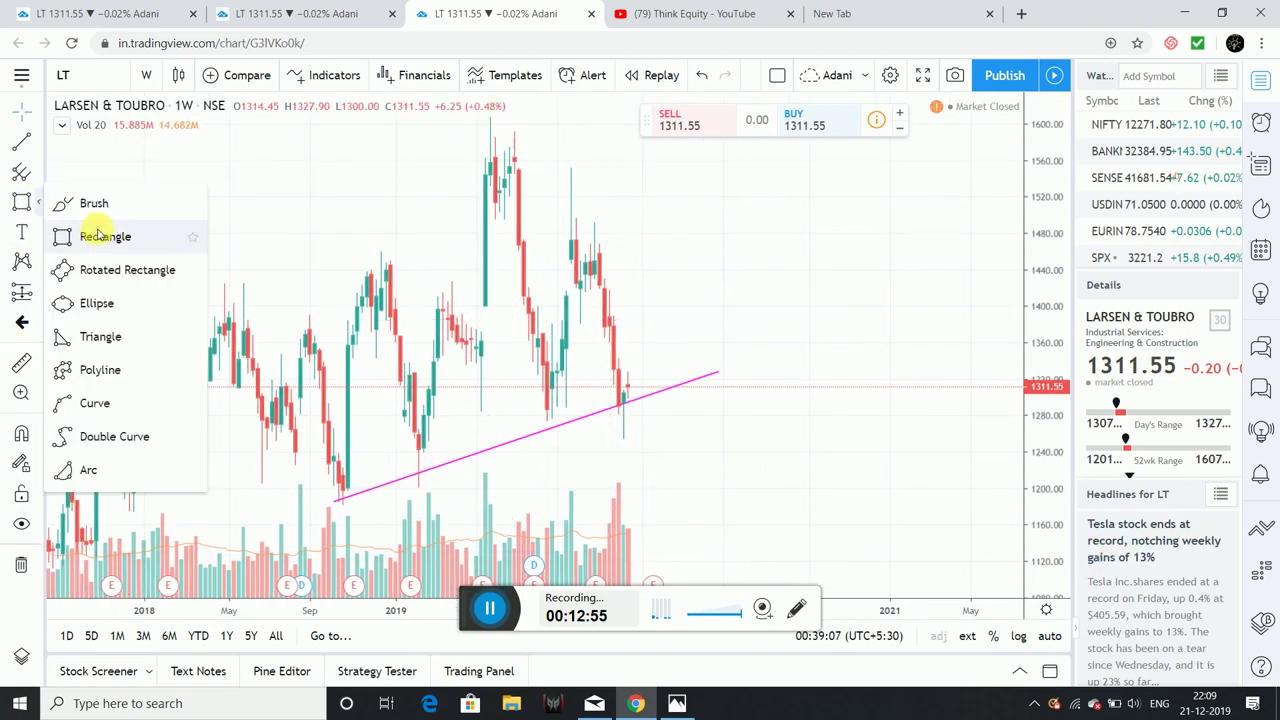
{"action": "left_click", "coordinate": [94, 403]}
{"action": "left_click", "coordinate": [341, 488]}
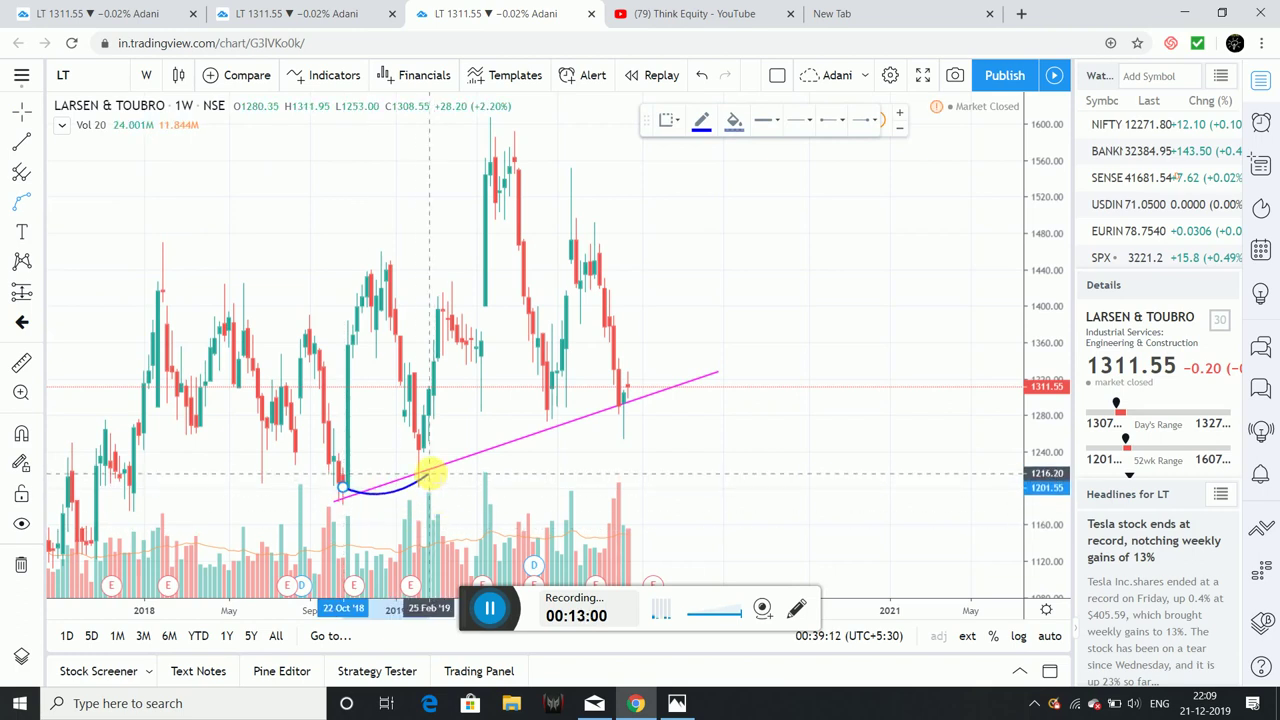
{"action": "left_click", "coordinate": [428, 474]}
{"action": "left_click_drag", "start_coordinate": [390, 490], "coordinate": [378, 262]}
{"action": "left_click_drag", "start_coordinate": [428, 472], "coordinate": [418, 476]}
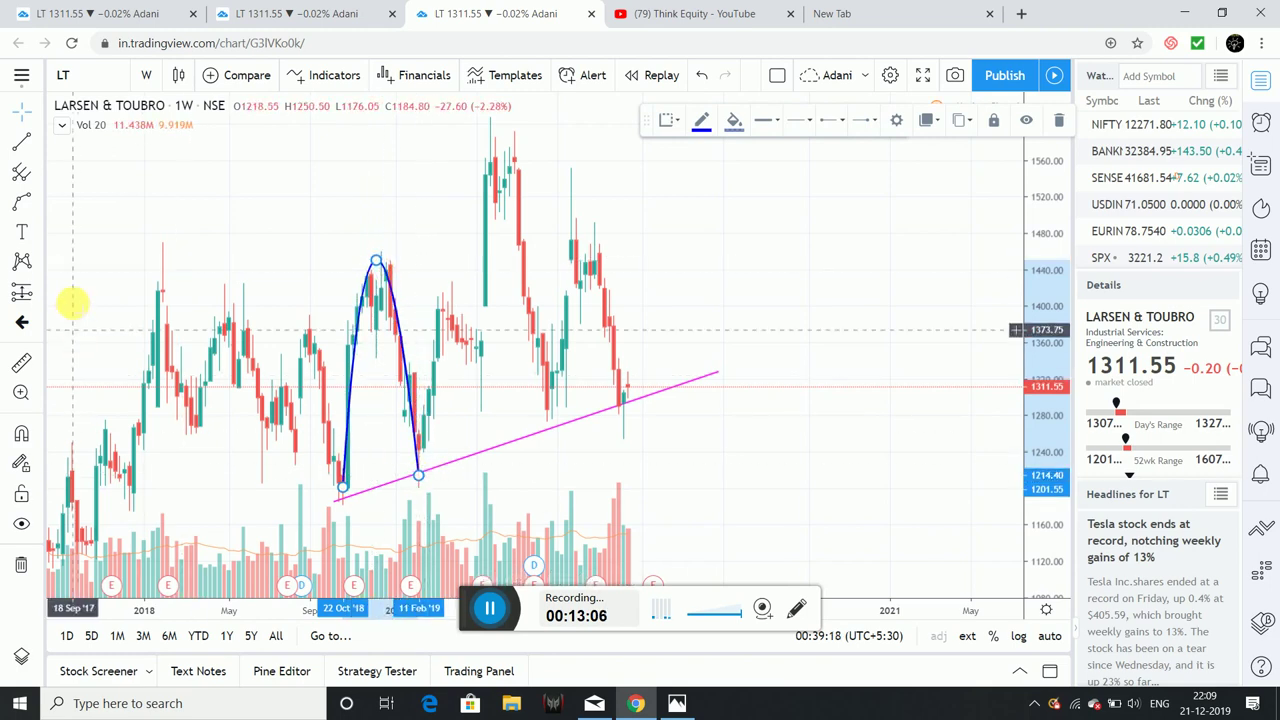
Draw a second curve from about 1214 on 18 February 2019 to about 1269, arched over the highest peak at about 1600.
{"action": "left_click", "coordinate": [21, 201]}
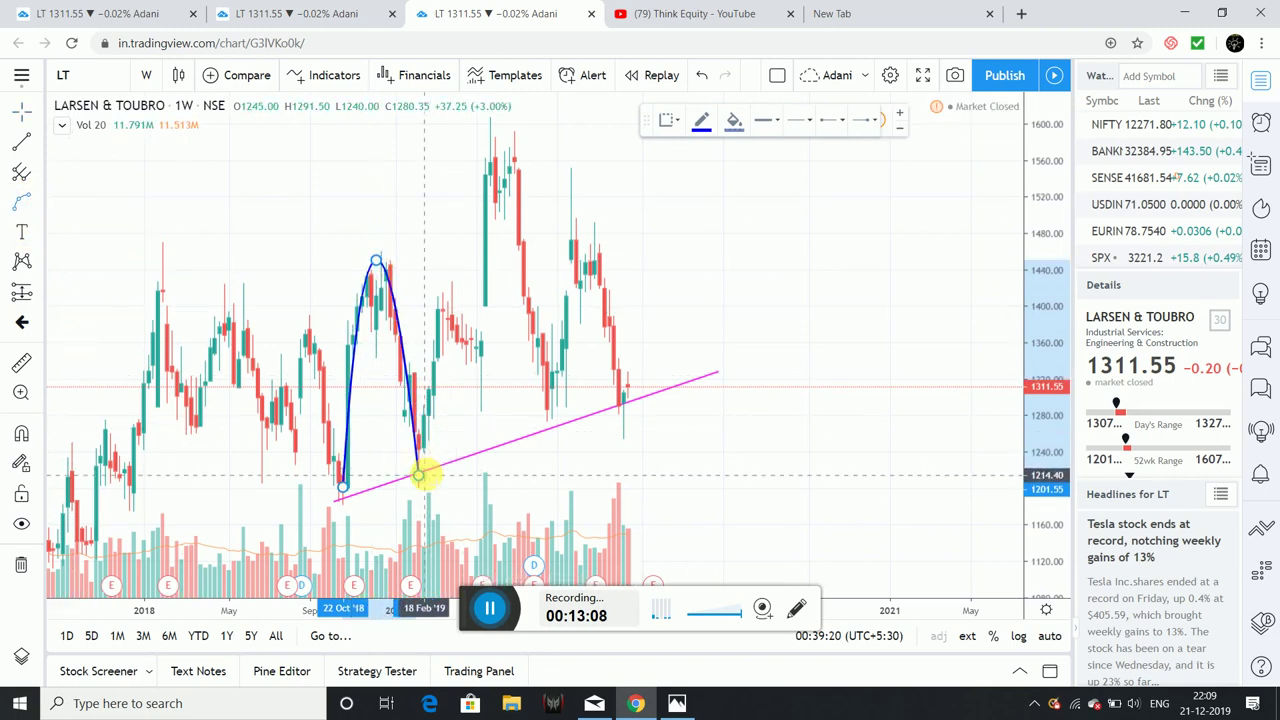
{"action": "left_click", "coordinate": [425, 474]}
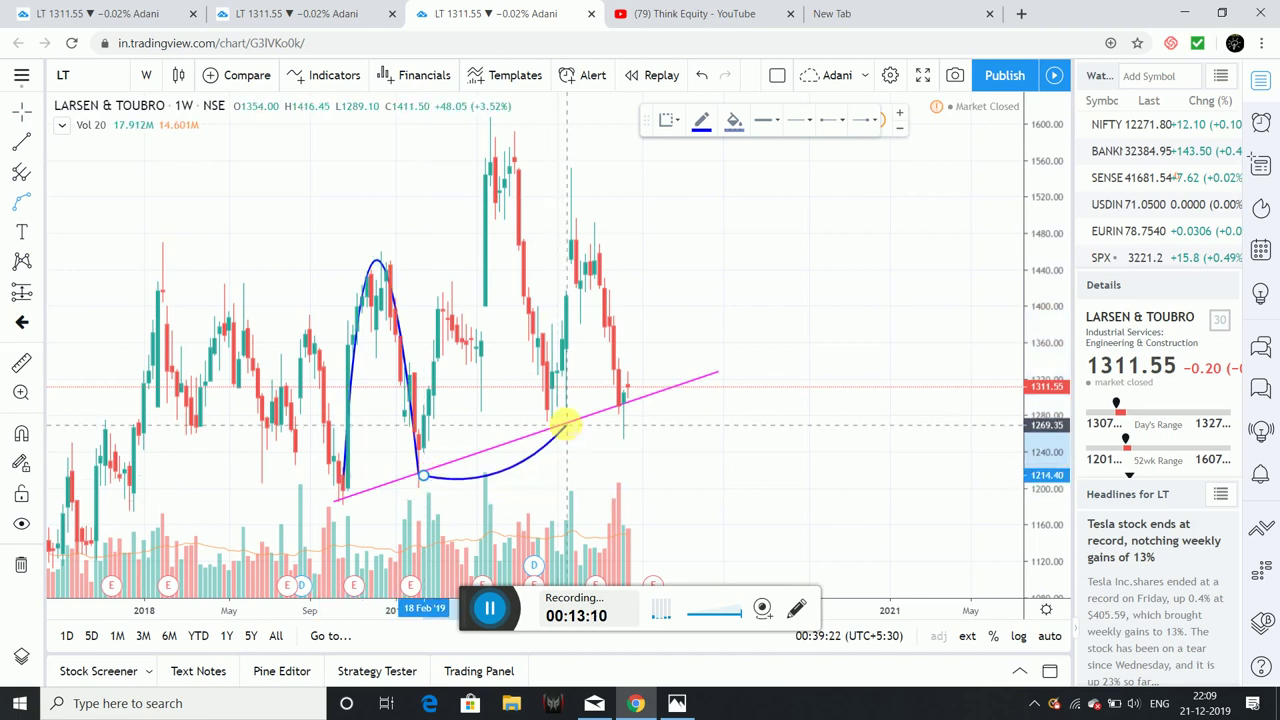
{"action": "left_click", "coordinate": [565, 425]}
{"action": "left_click_drag", "start_coordinate": [500, 466], "coordinate": [500, 123]}
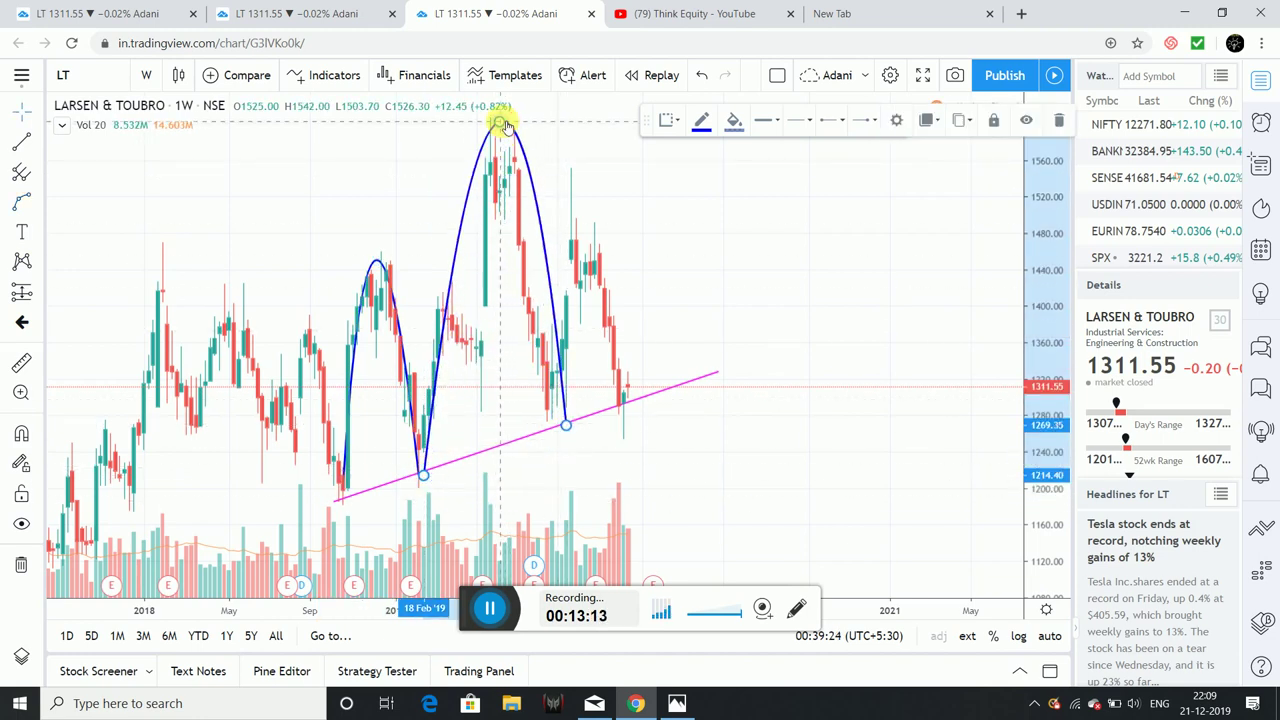
Draw a third curve on the rising line from about 1272 to 1295, arched over the right-hand peak at about 1556.
{"action": "left_click", "coordinate": [25, 207]}
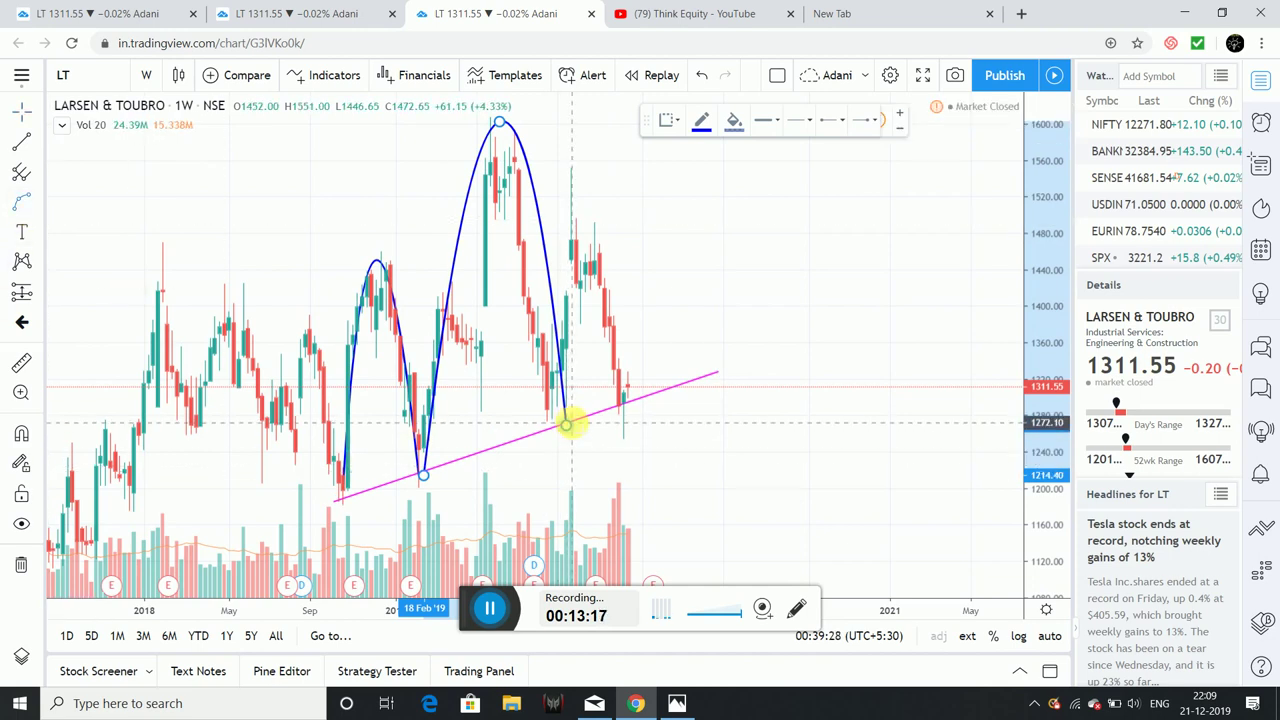
{"action": "left_click", "coordinate": [569, 424]}
{"action": "left_click", "coordinate": [636, 402]}
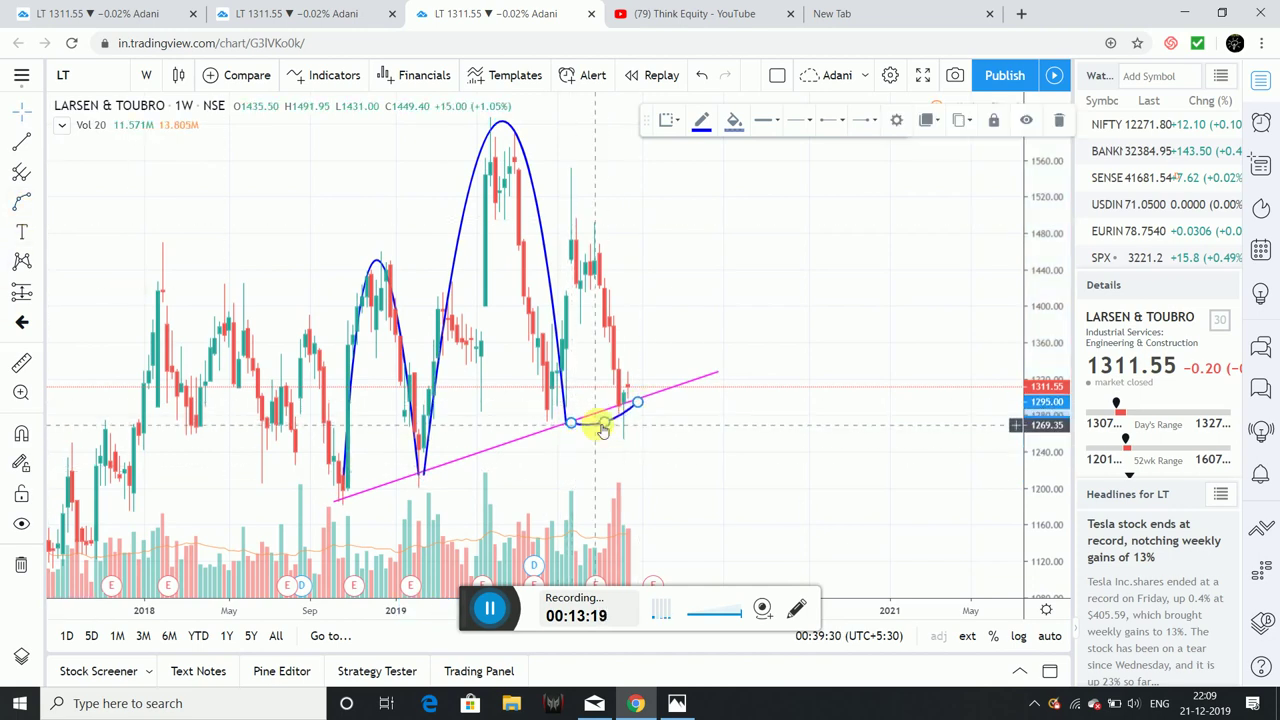
{"action": "left_click_drag", "start_coordinate": [591, 423], "coordinate": [585, 292]}
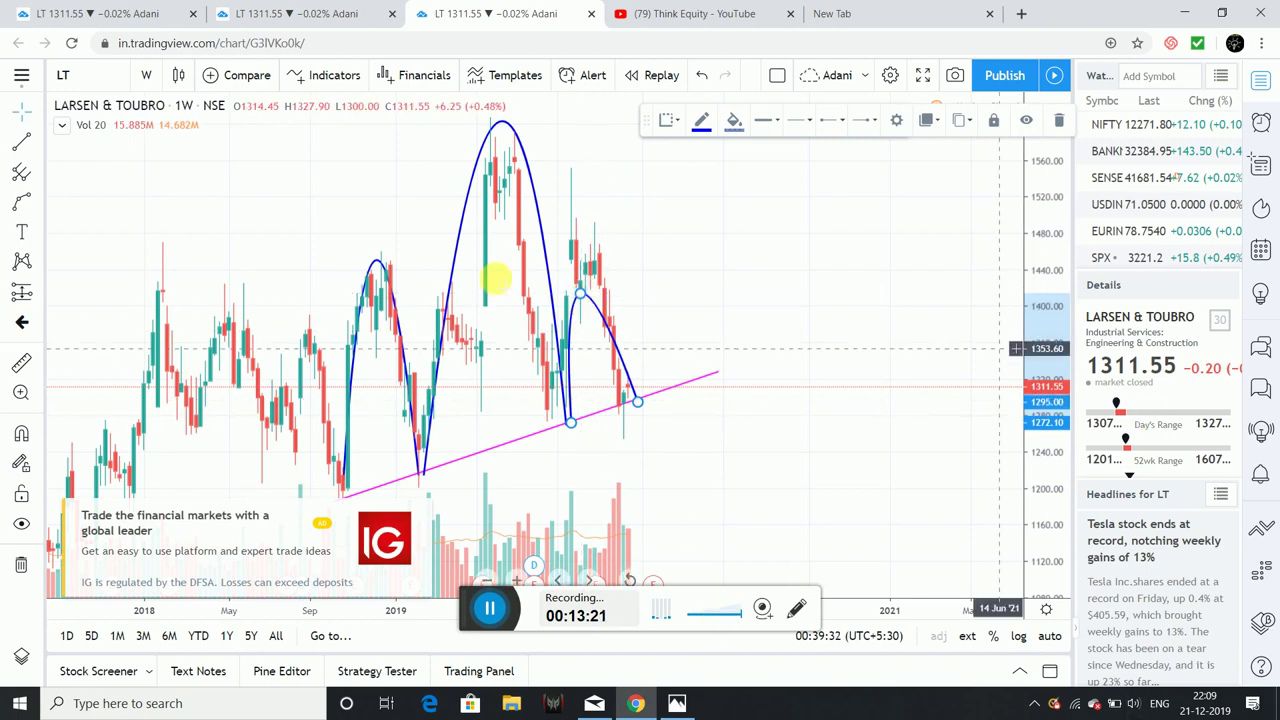
{"action": "right_click", "coordinate": [583, 295]}
{"action": "left_click", "coordinate": [583, 298]}
{"action": "left_click_drag", "start_coordinate": [583, 297], "coordinate": [568, 164]}
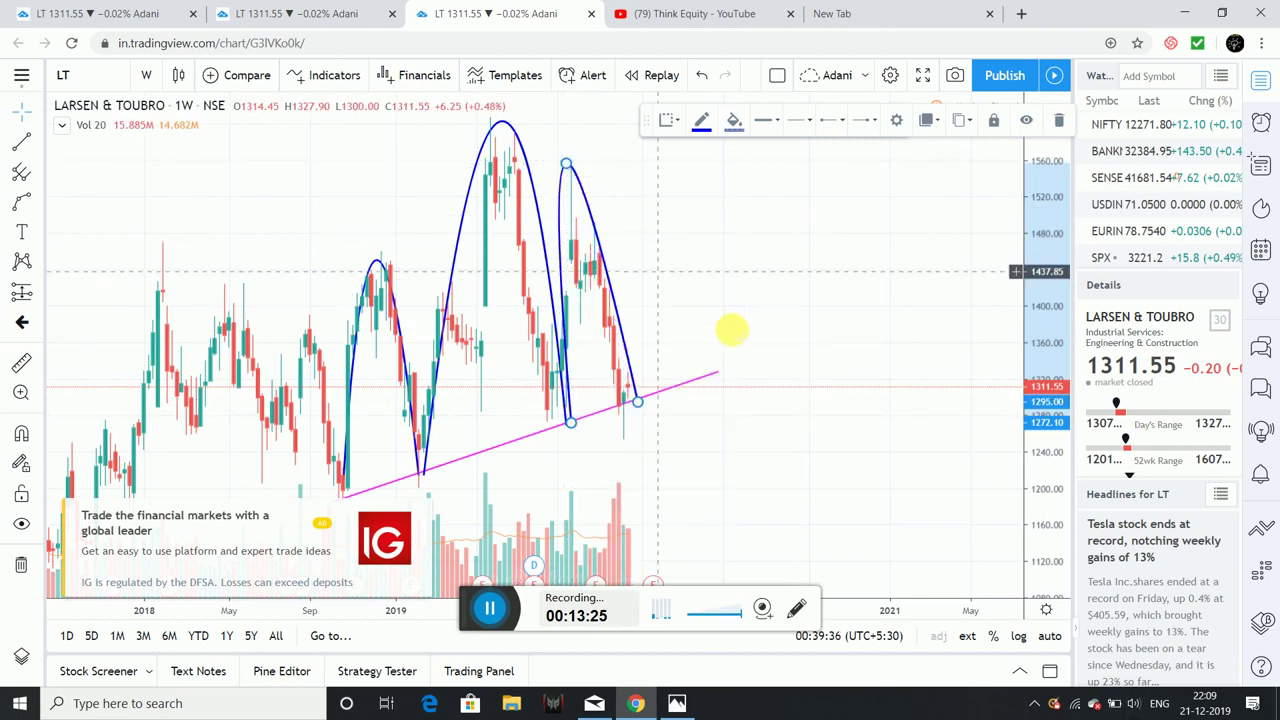
{"action": "left_click", "coordinate": [738, 410]}
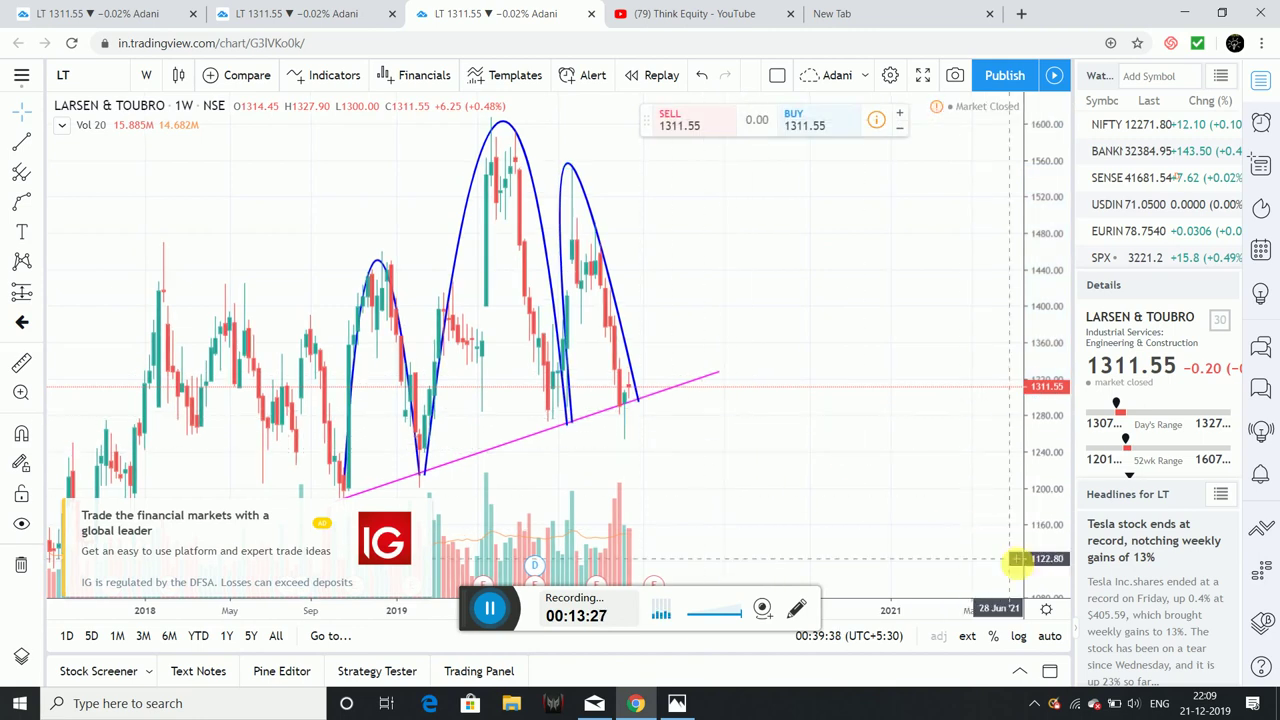
Draw a small rectangle across the rising line just after the latest candle, from about 1319 down to 1256.
{"action": "left_click_drag", "start_coordinate": [671, 471], "coordinate": [835, 462]}
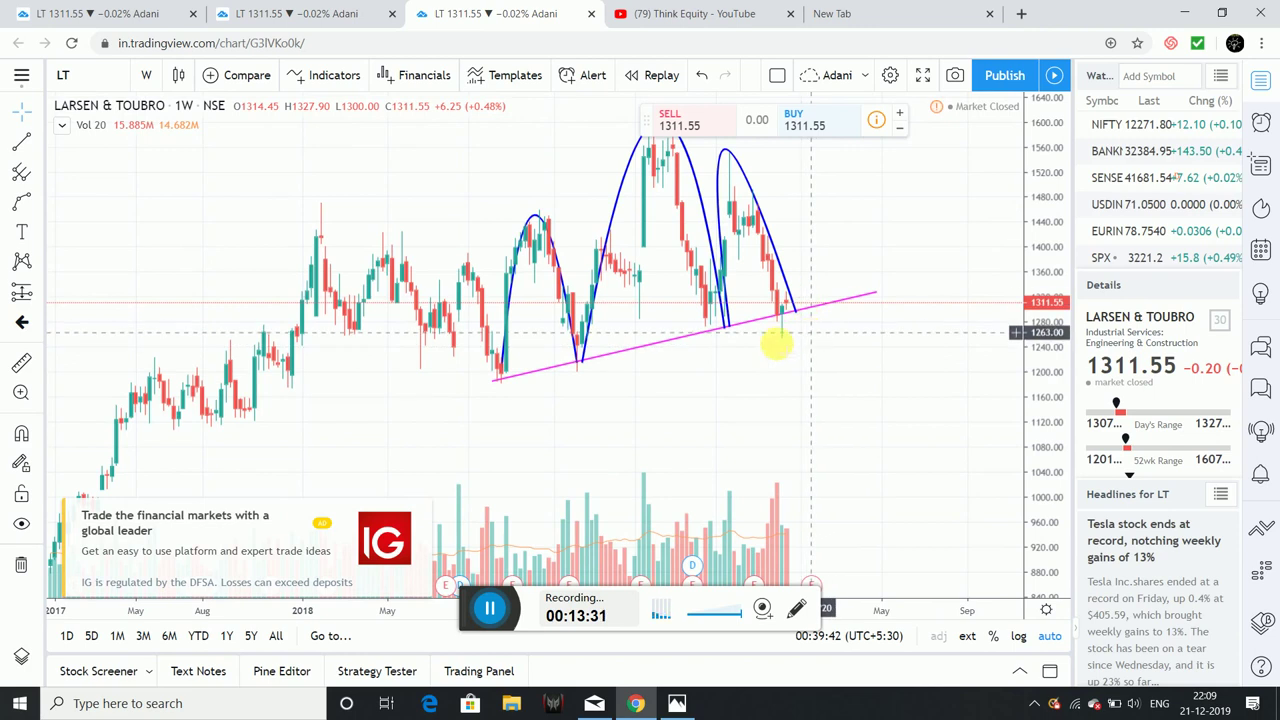
{"action": "left_click", "coordinate": [40, 237]}
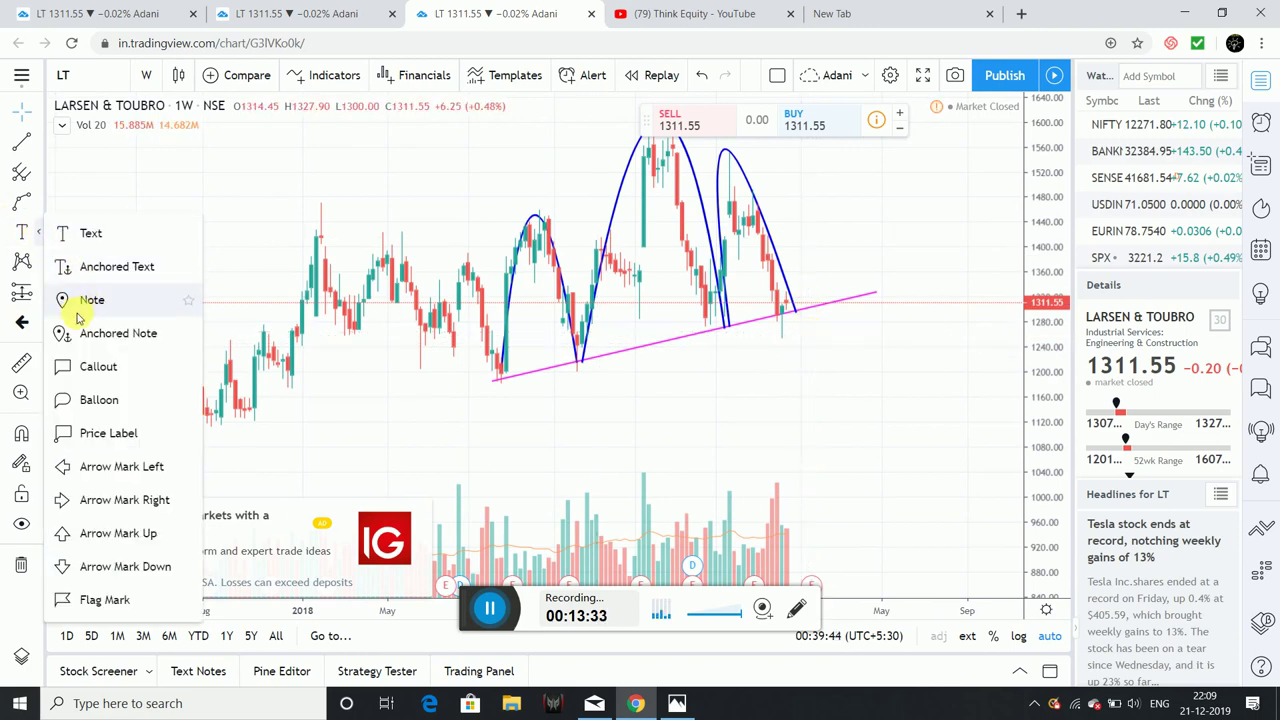
{"action": "left_click", "coordinate": [40, 178]}
{"action": "left_click", "coordinate": [40, 205]}
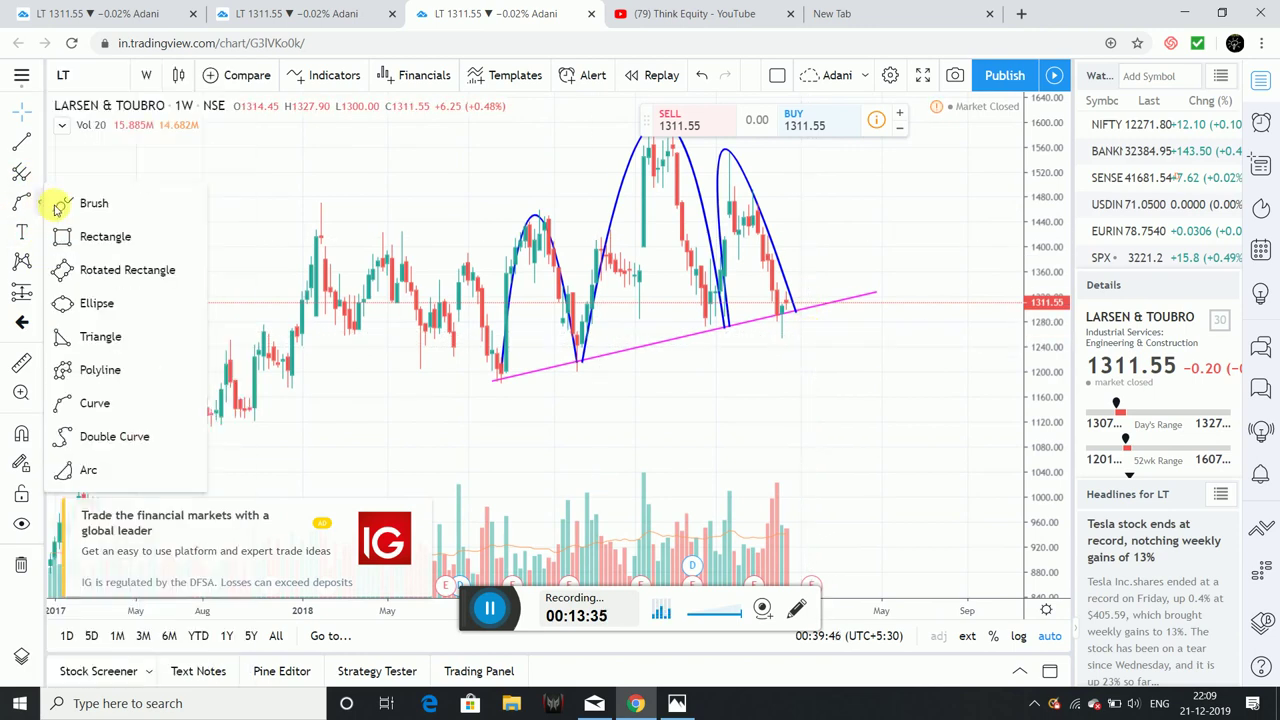
{"action": "left_click", "coordinate": [106, 234]}
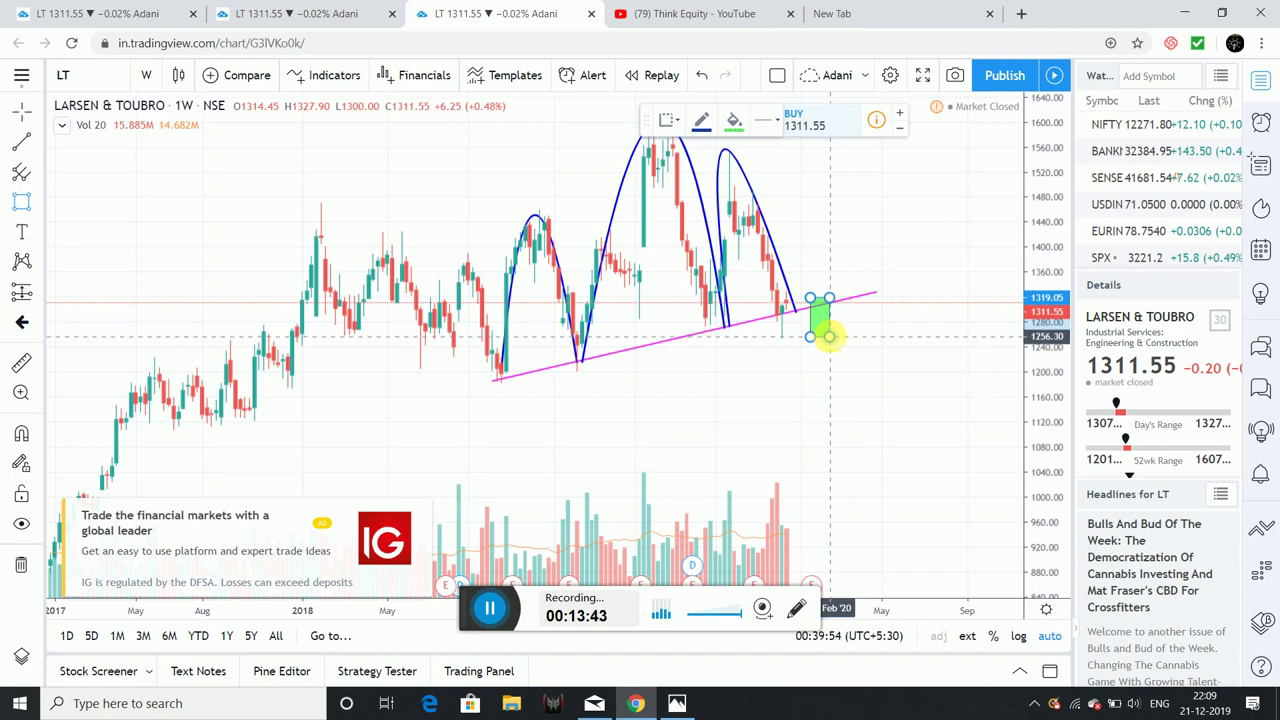
{"action": "left_click", "coordinate": [829, 337]}
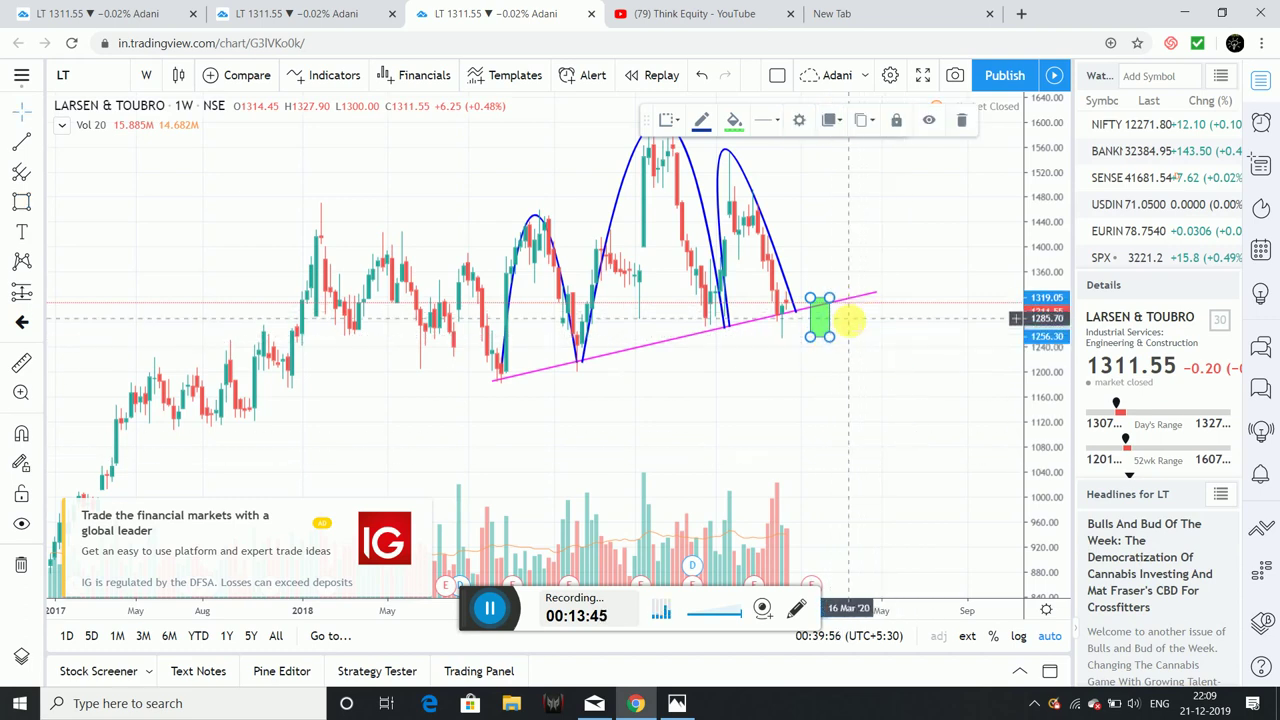
Fill the small rectangle with red and move it to span about 1330 to 1267.
{"action": "left_click", "coordinate": [734, 120]}
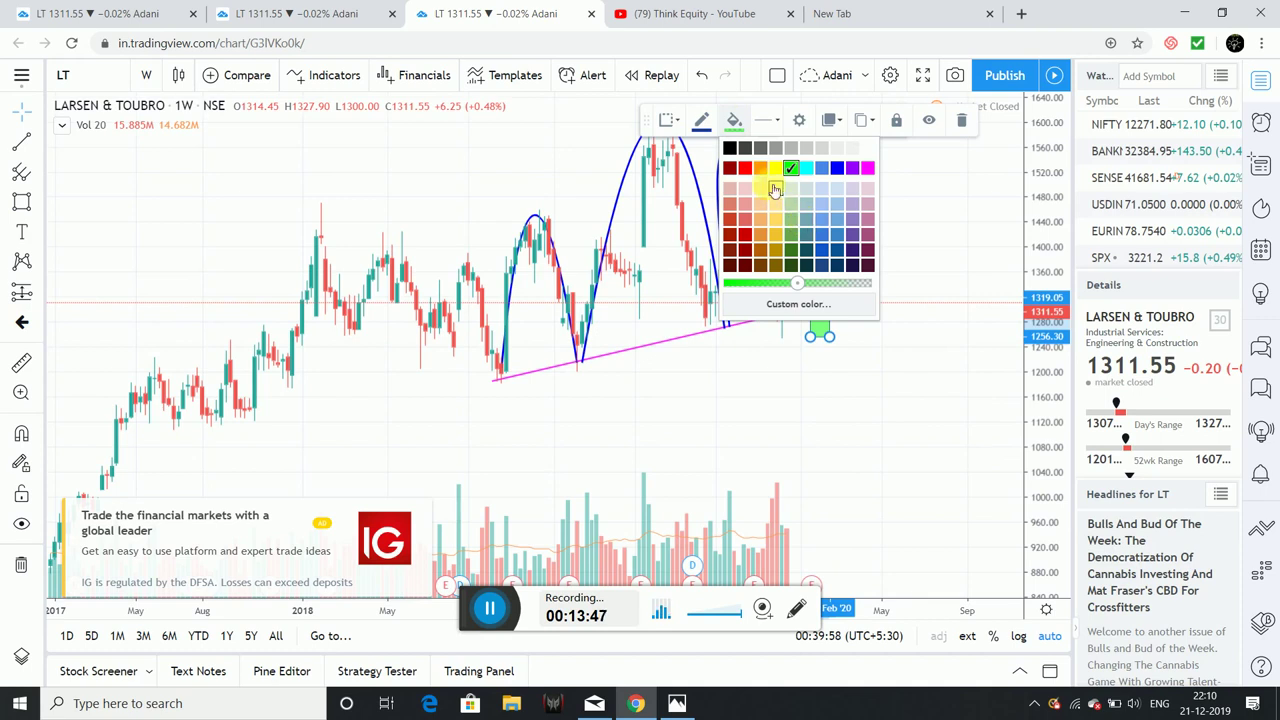
{"action": "left_click", "coordinate": [753, 172]}
{"action": "mouse_move", "coordinate": [826, 437]}
{"action": "left_mouse_down"}
{"action": "mouse_move", "coordinate": [806, 434]}
{"action": "mouse_move", "coordinate": [841, 428]}
{"action": "left_mouse_up"}
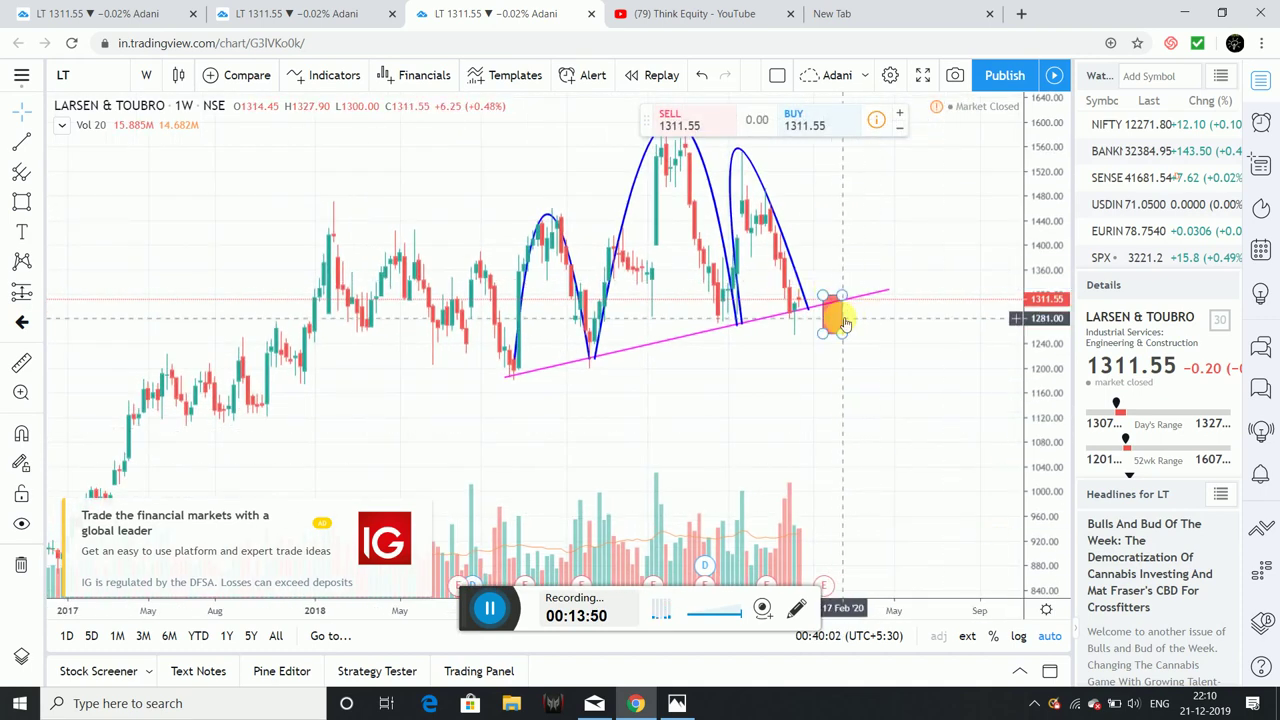
{"action": "left_click_drag", "start_coordinate": [845, 323], "coordinate": [845, 318]}
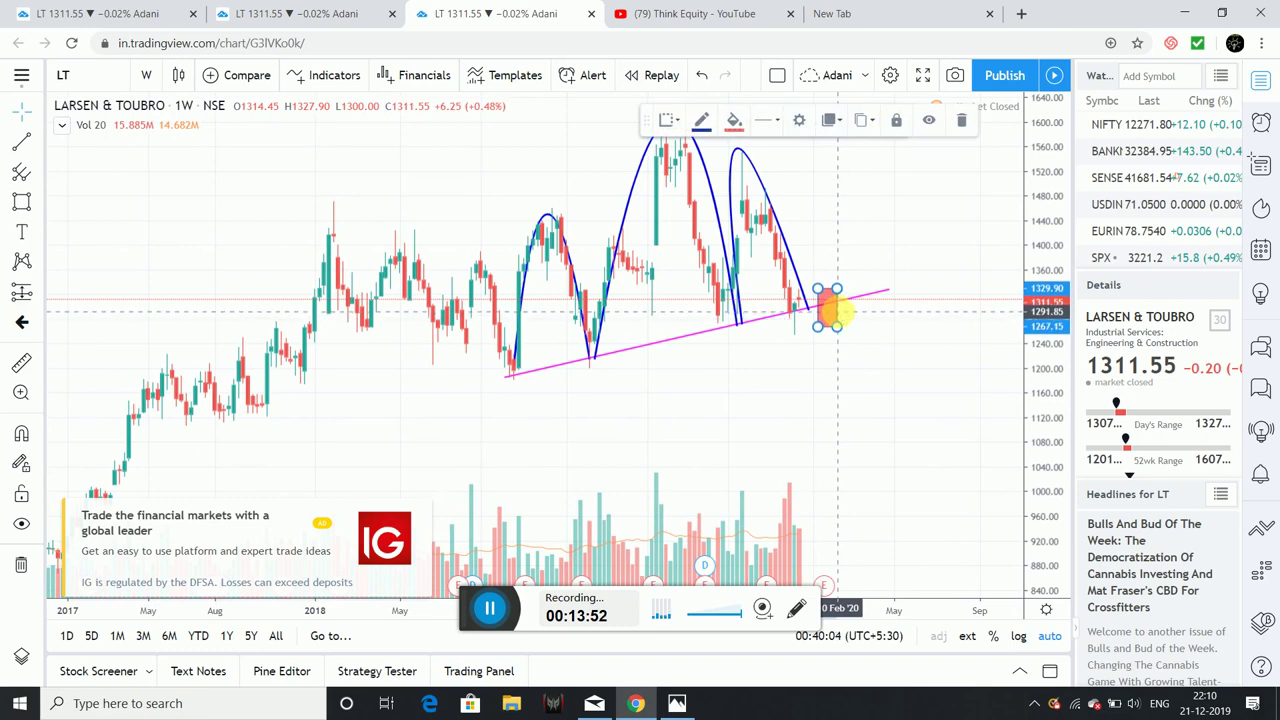
{"action": "left_click", "coordinate": [869, 363]}
Draw a second, narrower red rectangle below the rising line, from about 1286 down to 1247.
{"action": "left_click", "coordinate": [38, 203]}
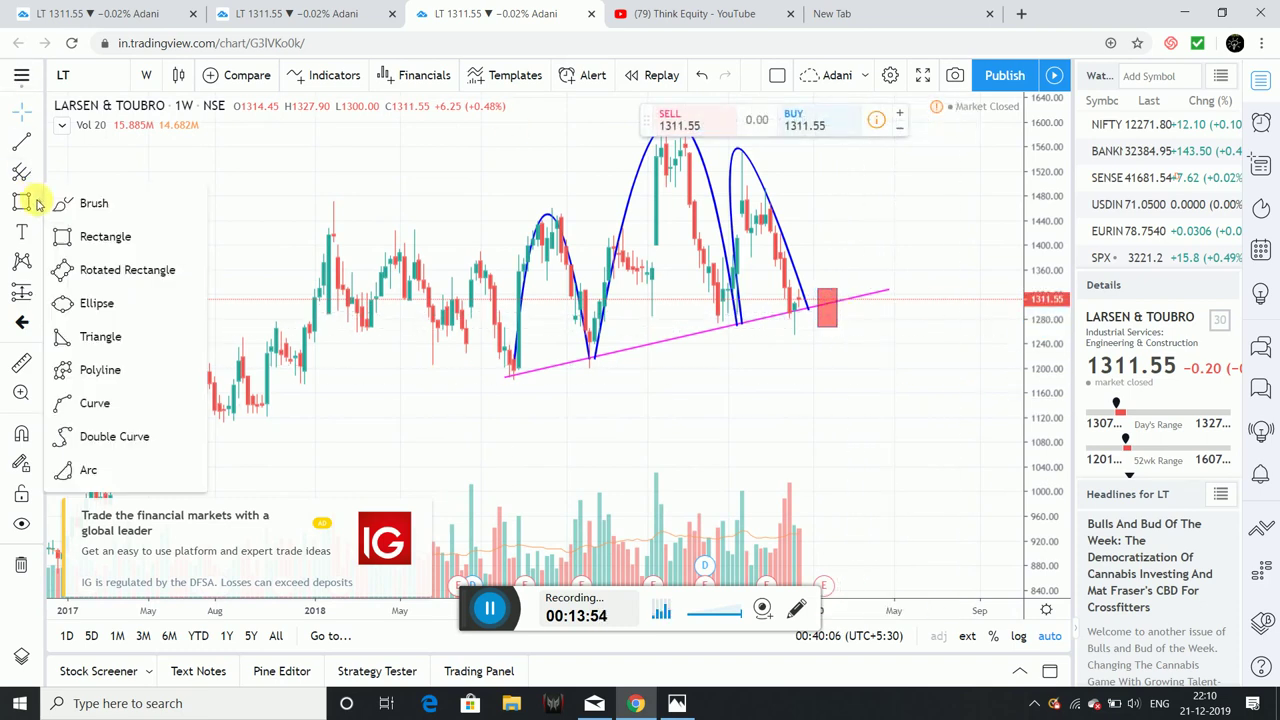
{"action": "left_click", "coordinate": [105, 236]}
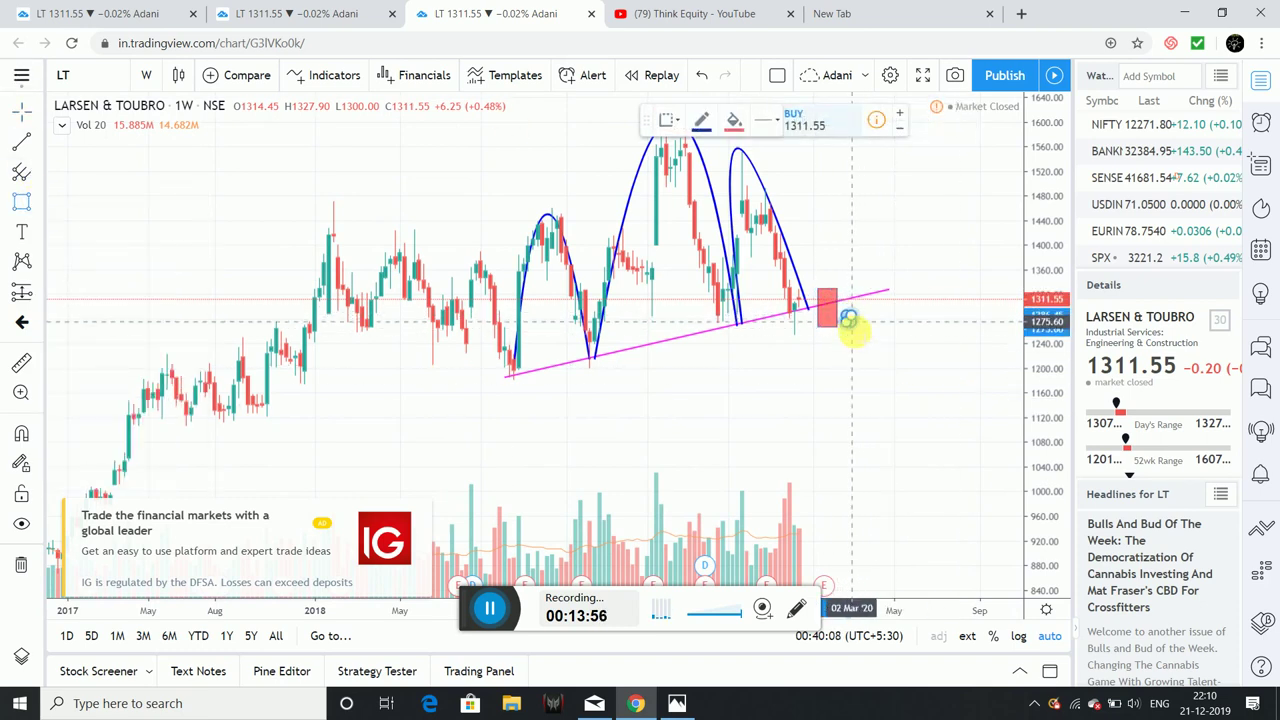
{"action": "left_click", "coordinate": [851, 338]}
{"action": "left_click", "coordinate": [894, 371]}
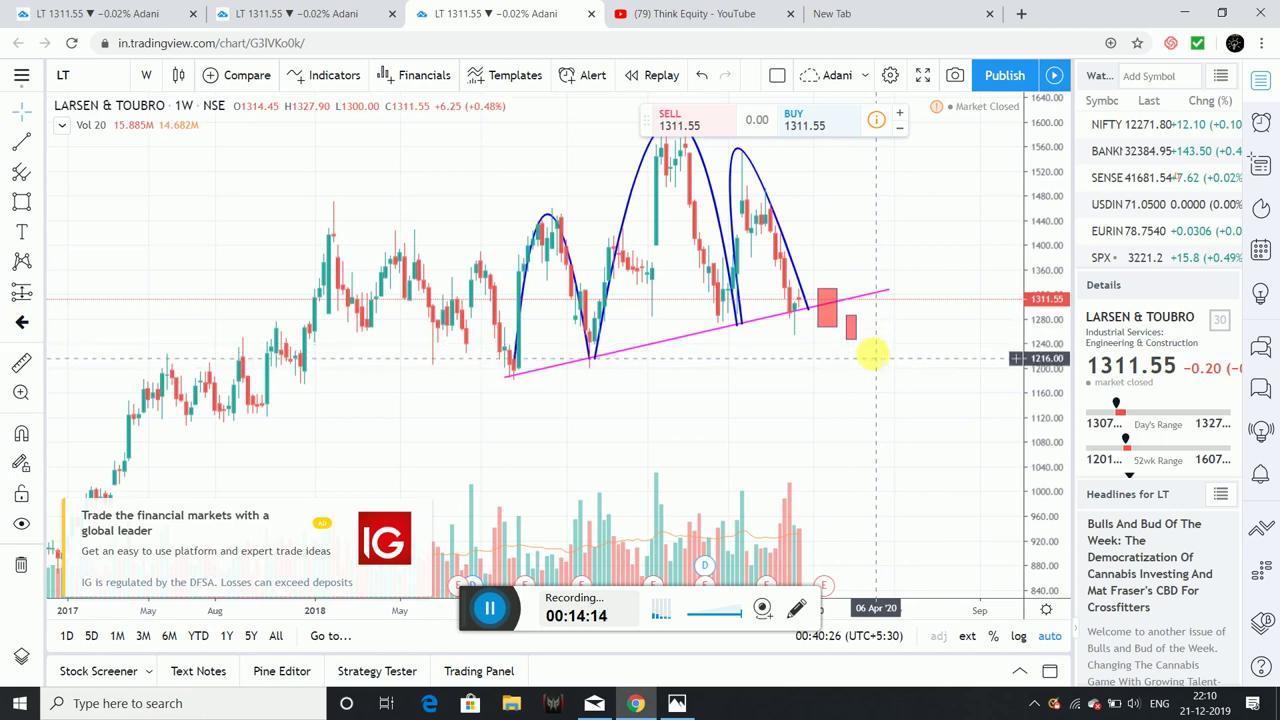
Delete both red rectangles after the latest candle.
{"action": "left_click", "coordinate": [855, 332]}
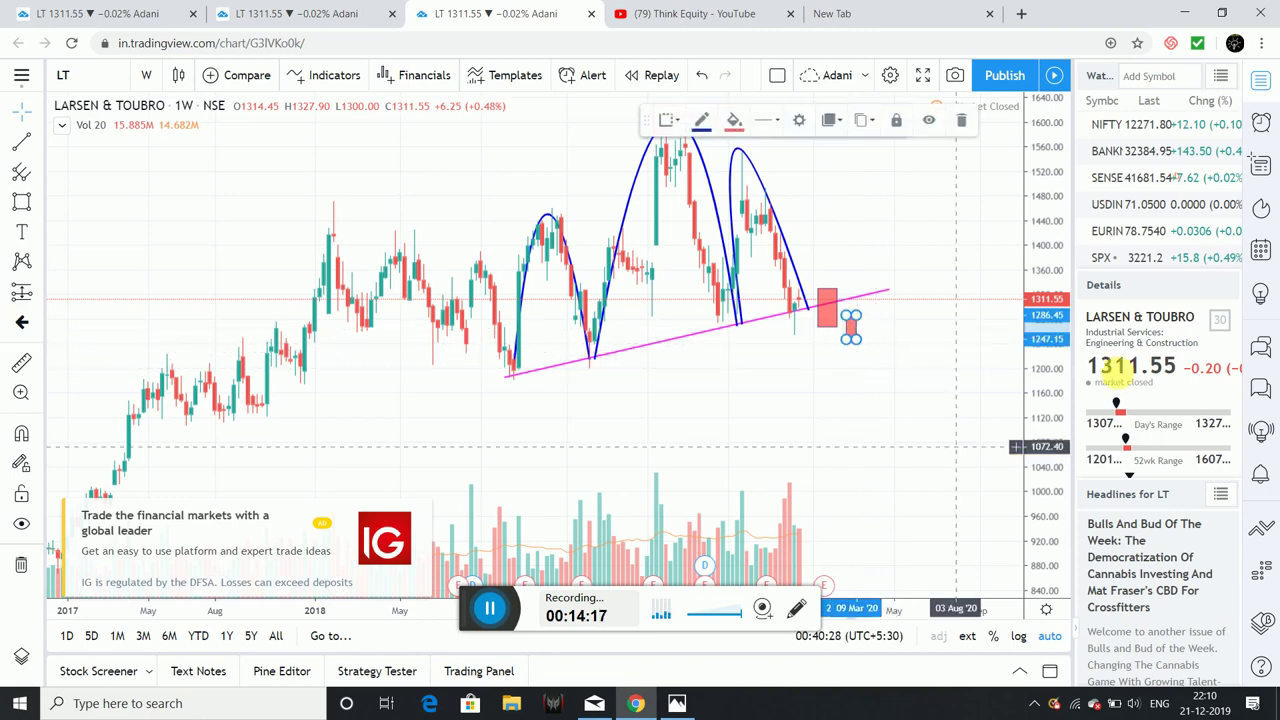
{"action": "left_click", "coordinate": [960, 122]}
{"action": "left_click", "coordinate": [829, 302]}
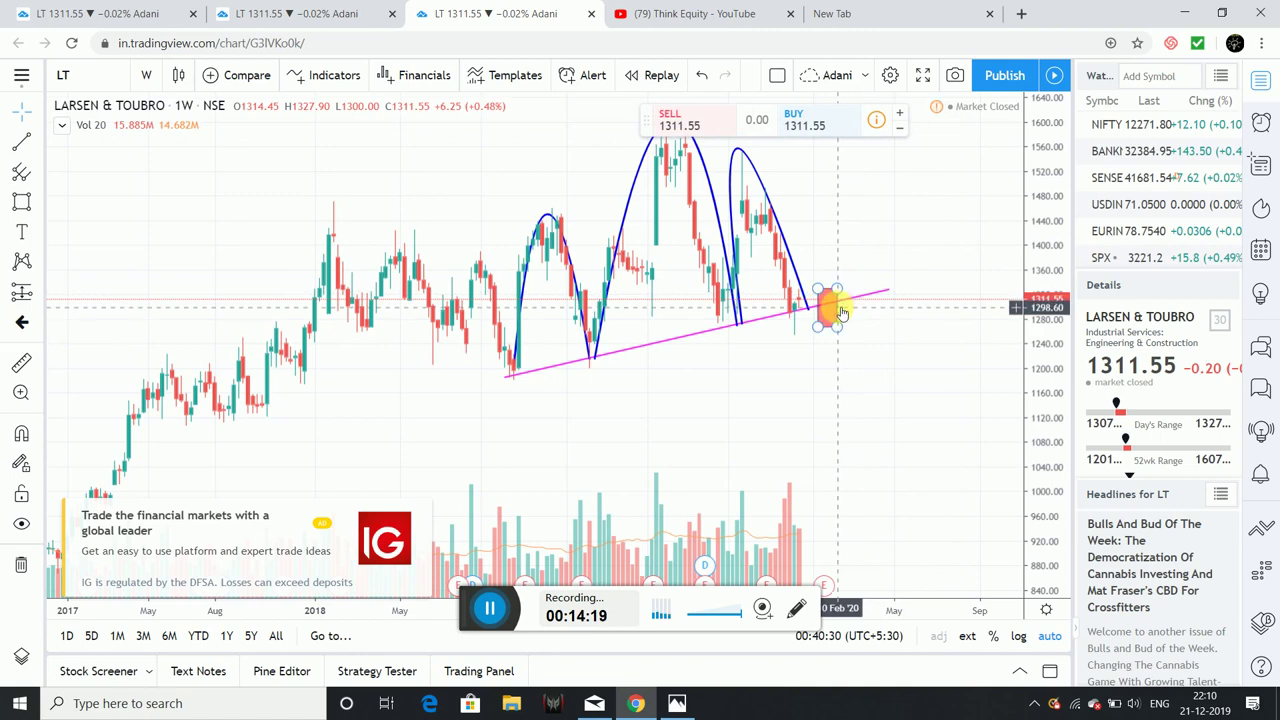
{"action": "left_click", "coordinate": [963, 122]}
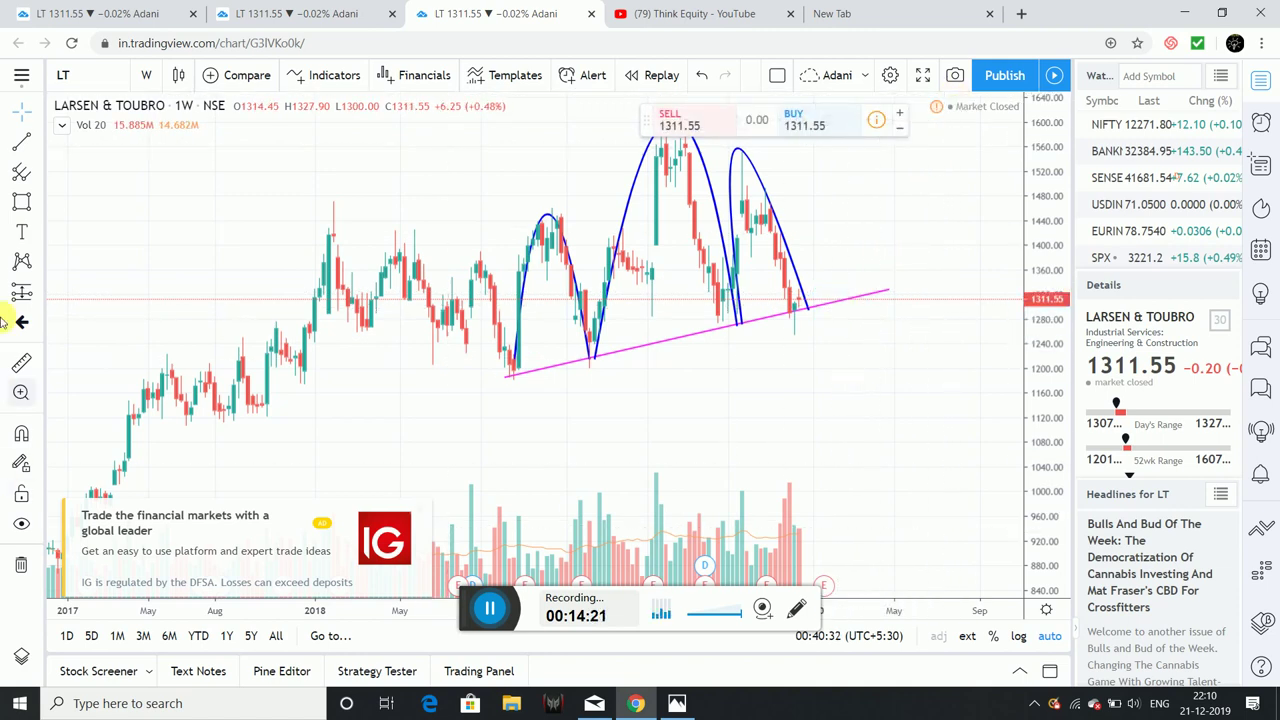
Try projecting the pattern's height with a red rectangle below the rising line, from about 1292 to 1055, and delete it.
{"action": "left_click", "coordinate": [24, 202]}
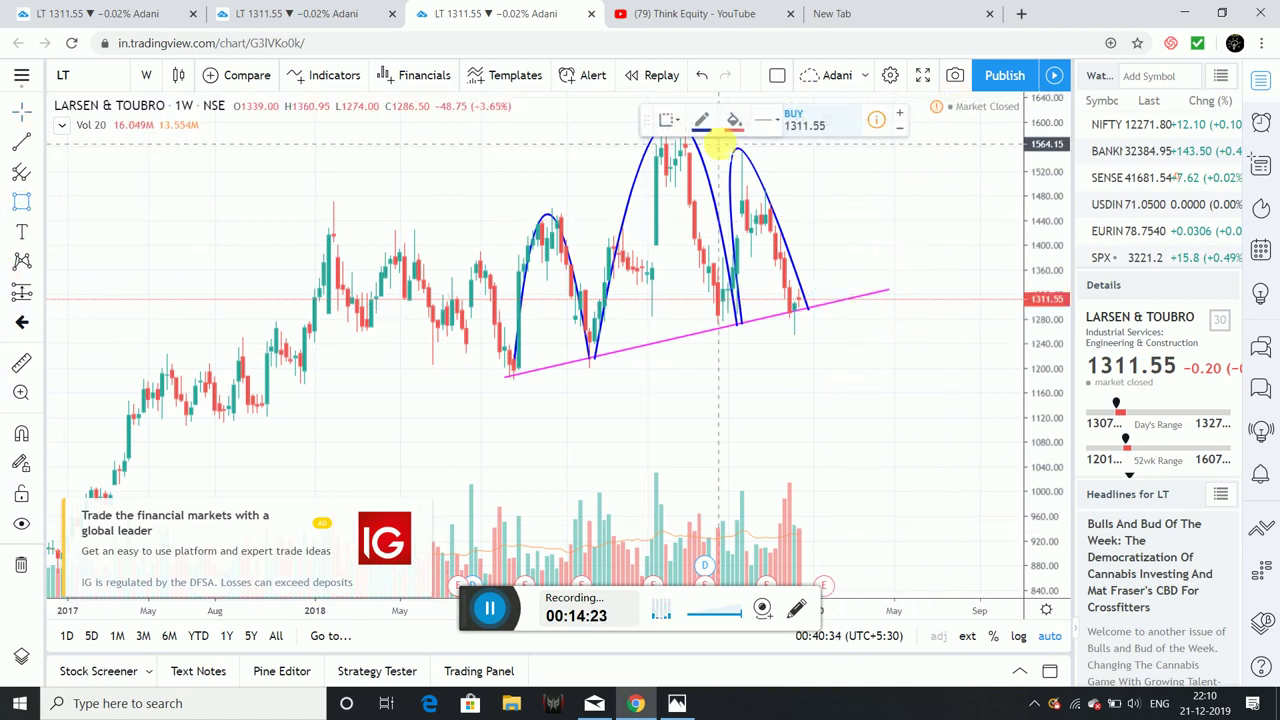
{"action": "mouse_move", "coordinate": [722, 148]}
{"action": "left_mouse_down"}
{"action": "mouse_move", "coordinate": [826, 291]}
{"action": "mouse_move", "coordinate": [843, 450]}
{"action": "mouse_move", "coordinate": [842, 430]}
{"action": "left_mouse_up"}
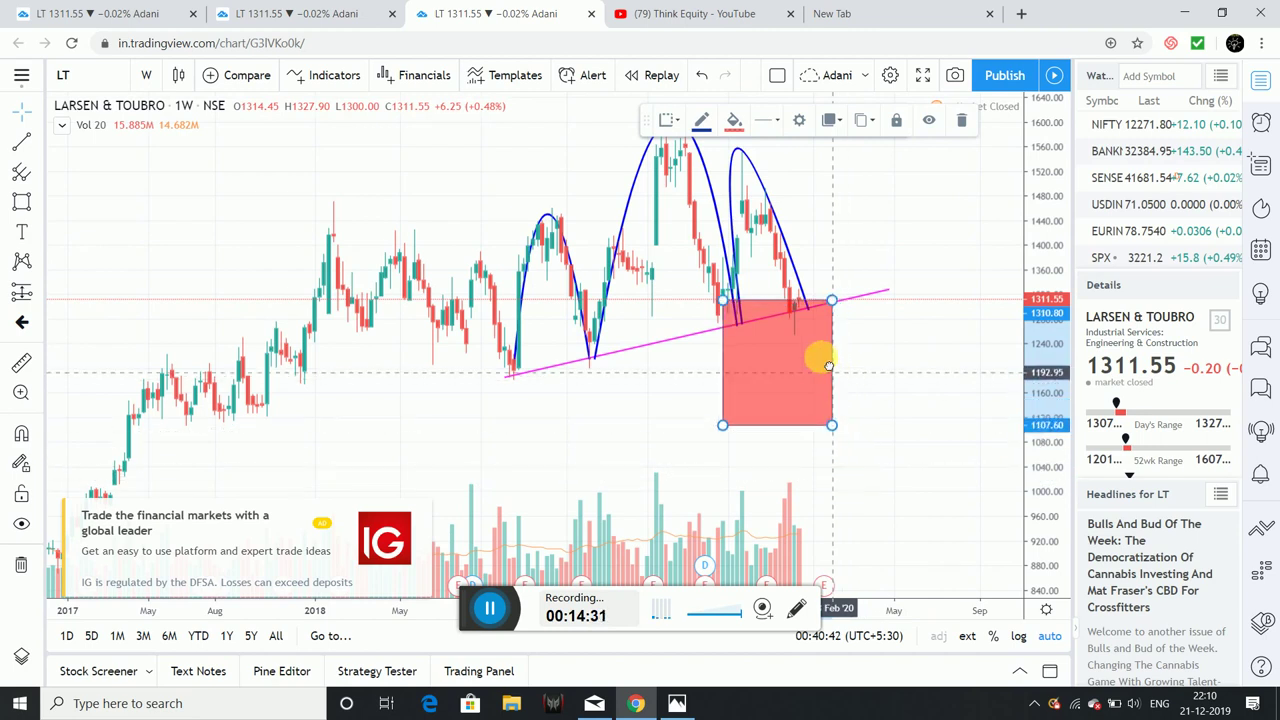
{"action": "left_click_drag", "start_coordinate": [841, 384], "coordinate": [619, 322]}
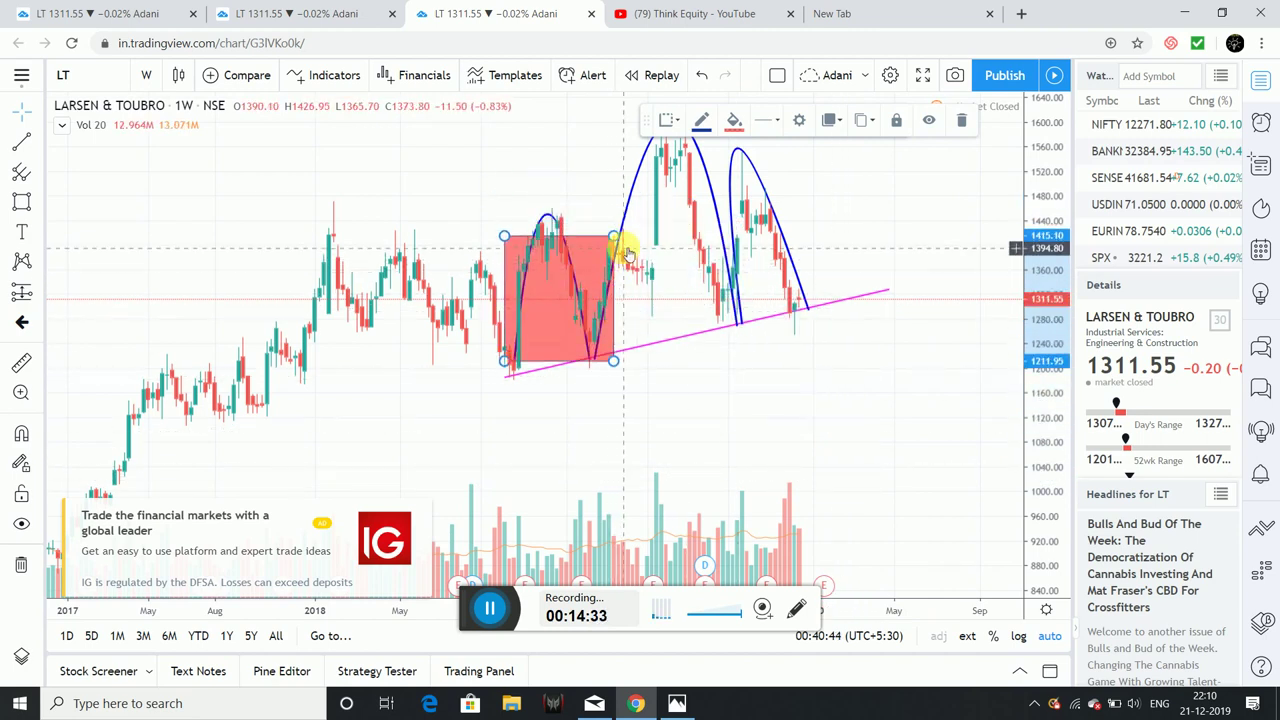
{"action": "left_click_drag", "start_coordinate": [612, 233], "coordinate": [851, 323]}
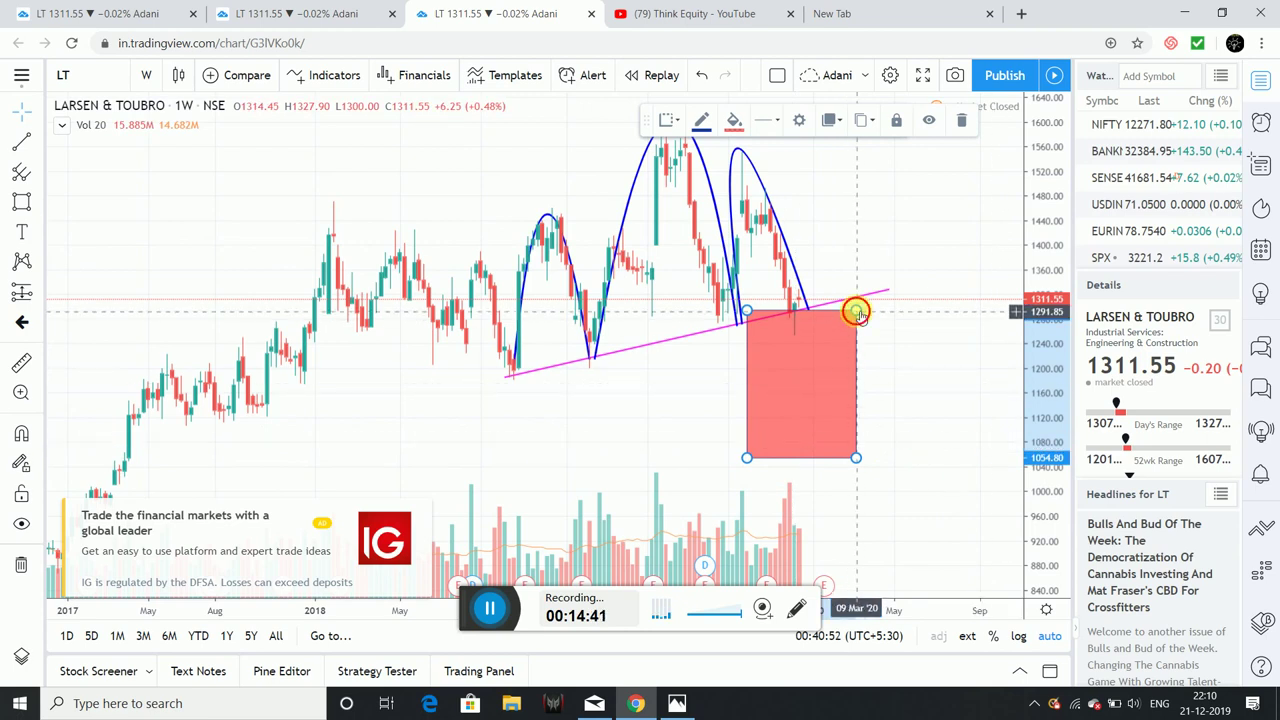
{"action": "left_click", "coordinate": [958, 124]}
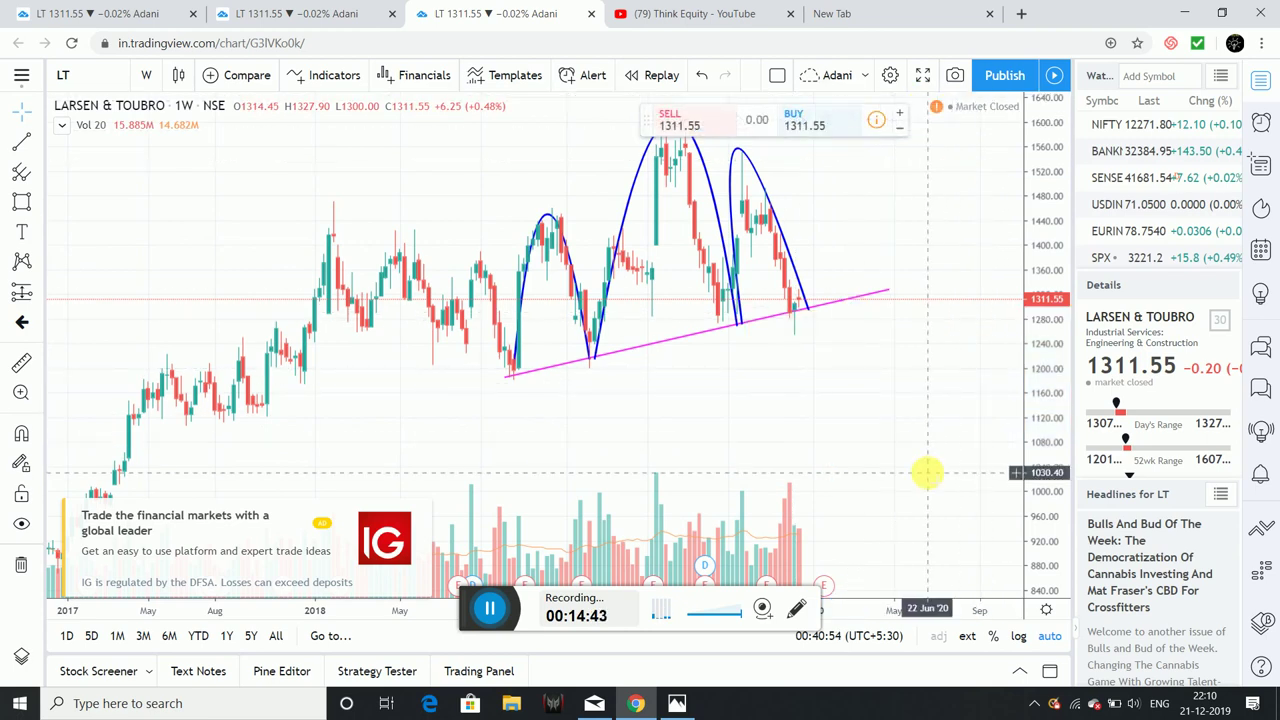
Draw a red rectangle at the right shoulder and stretch it upward to span about 1556 to 1800.
{"action": "left_click_drag", "start_coordinate": [894, 454], "coordinate": [735, 487]}
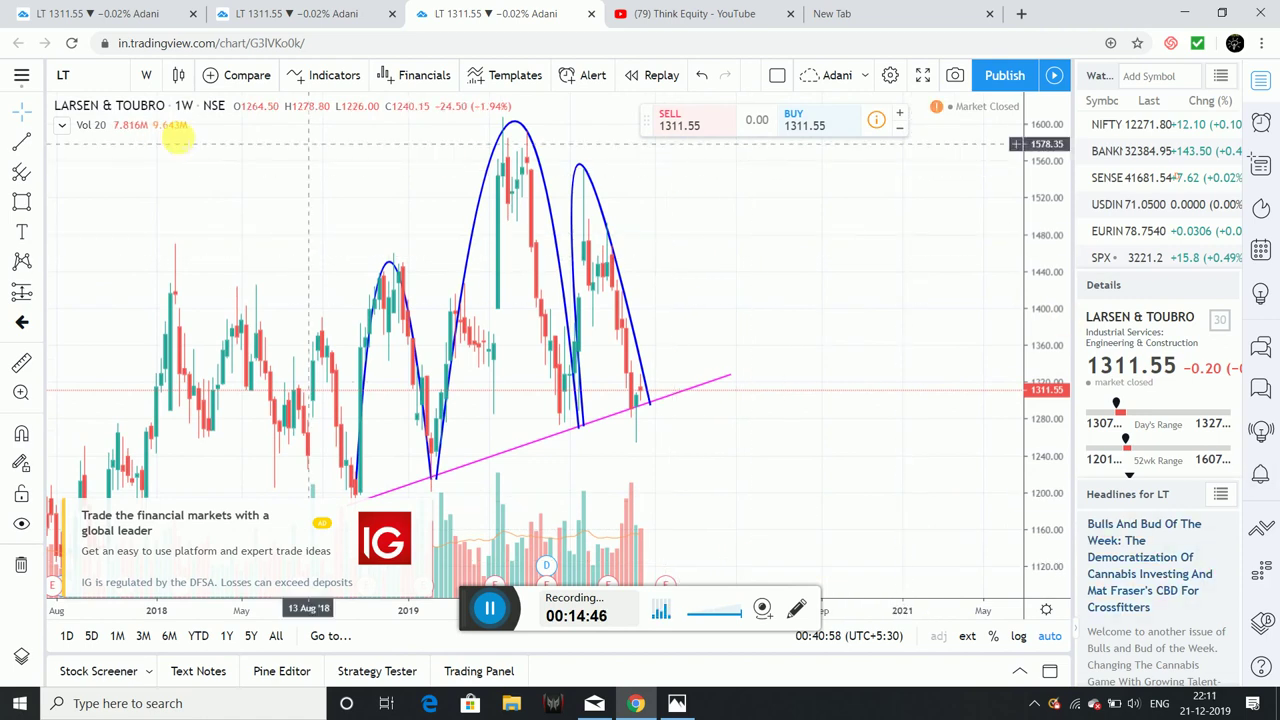
{"action": "left_click", "coordinate": [17, 205]}
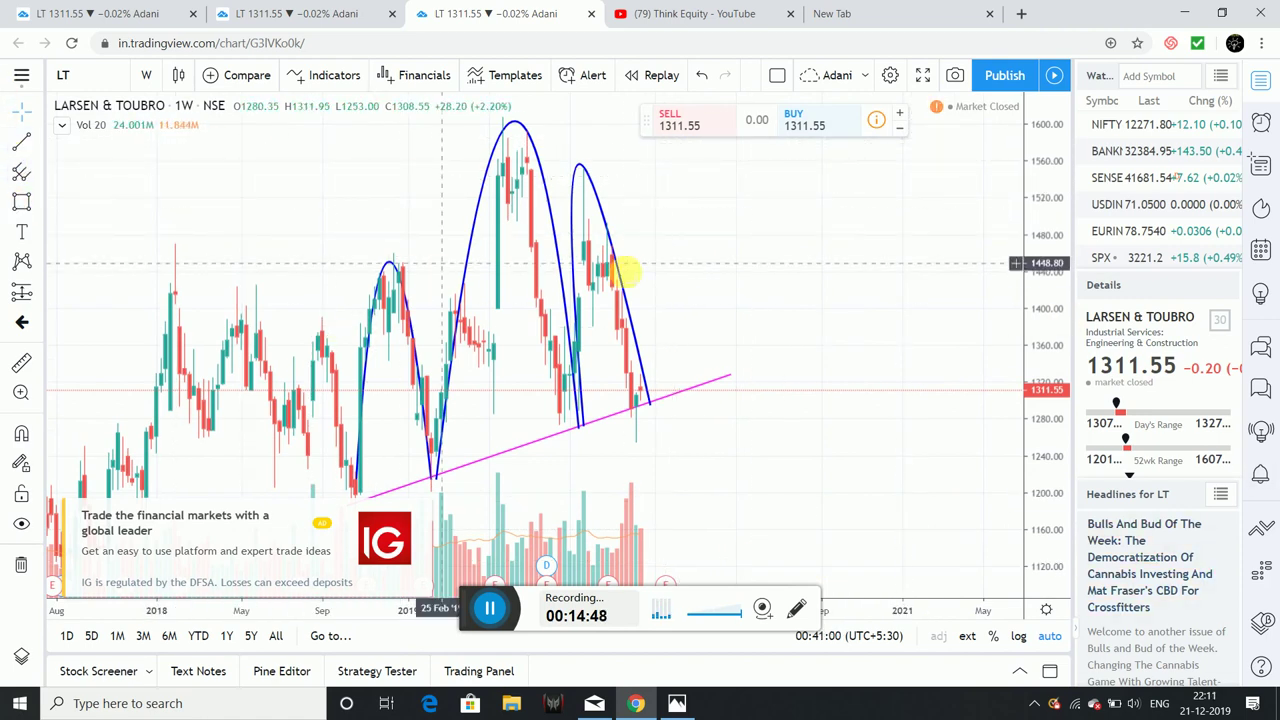
{"action": "mouse_move", "coordinate": [569, 162]}
{"action": "left_mouse_down"}
{"action": "mouse_move", "coordinate": [640, 290]}
{"action": "mouse_move", "coordinate": [659, 402]}
{"action": "left_mouse_up"}
{"action": "left_click_drag", "start_coordinate": [663, 265], "coordinate": [651, 26]}
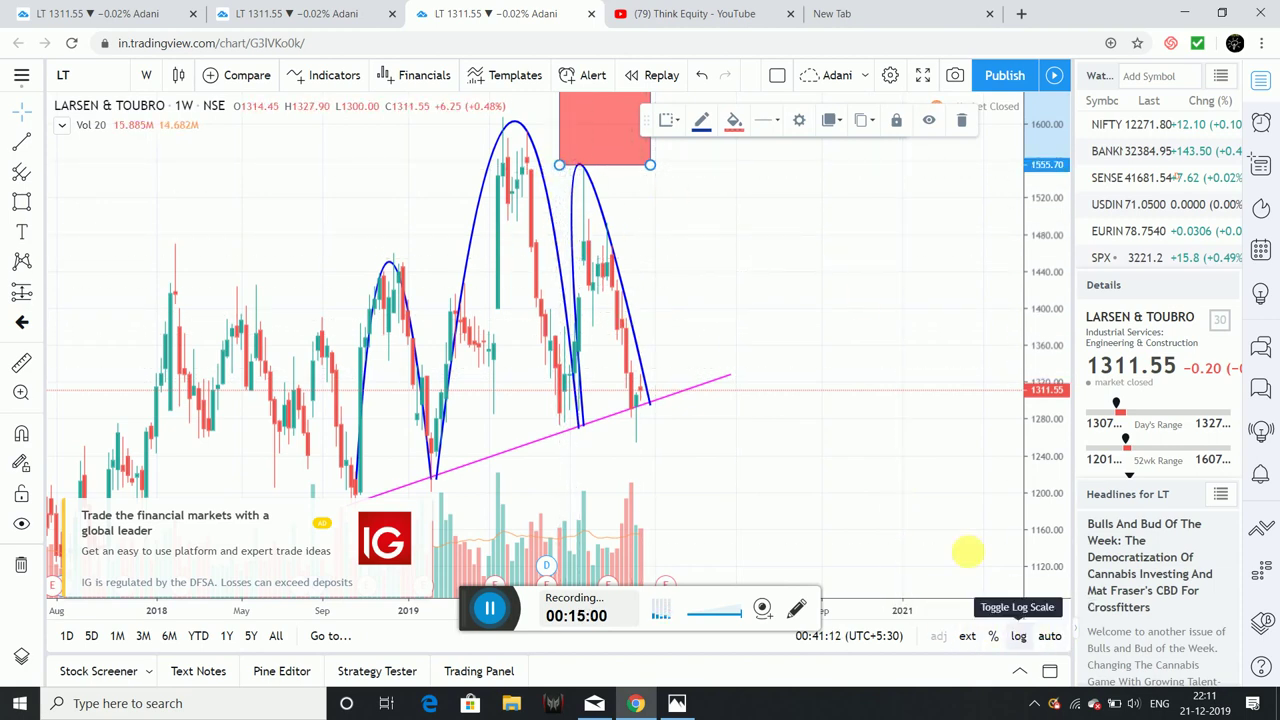
{"action": "left_click_drag", "start_coordinate": [831, 323], "coordinate": [887, 607]}
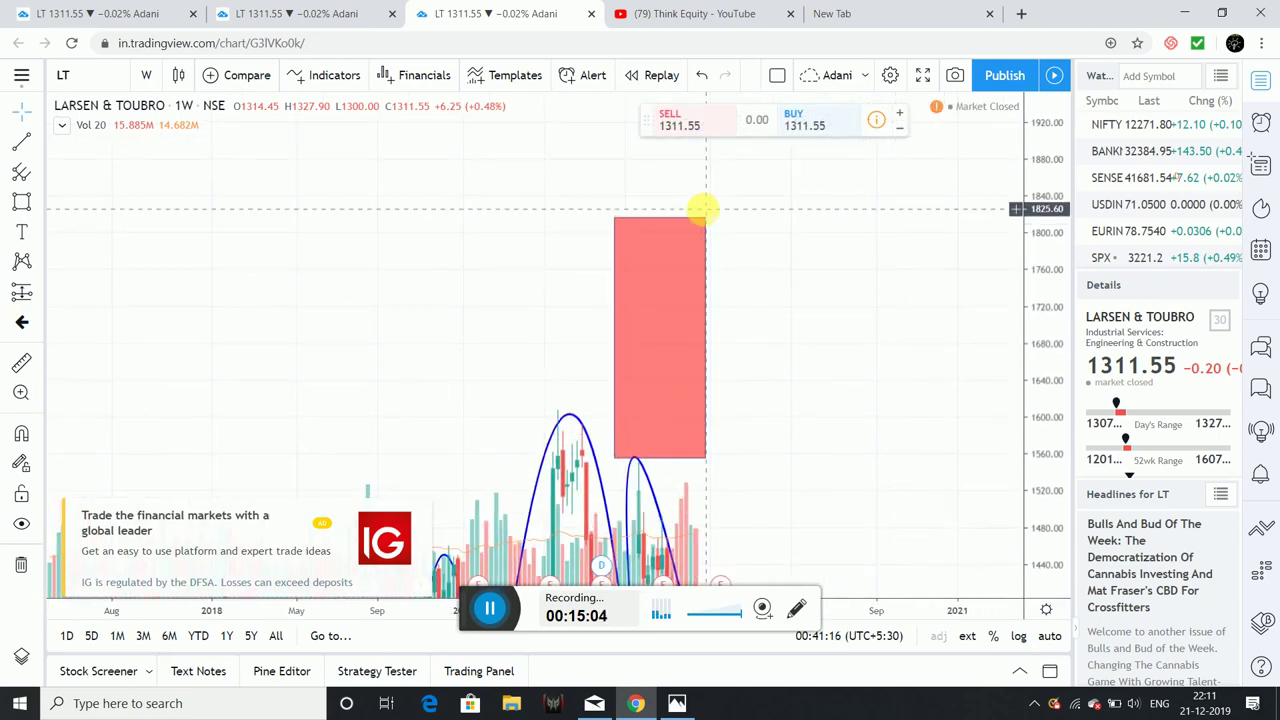
{"action": "left_click_drag", "start_coordinate": [706, 219], "coordinate": [706, 232]}
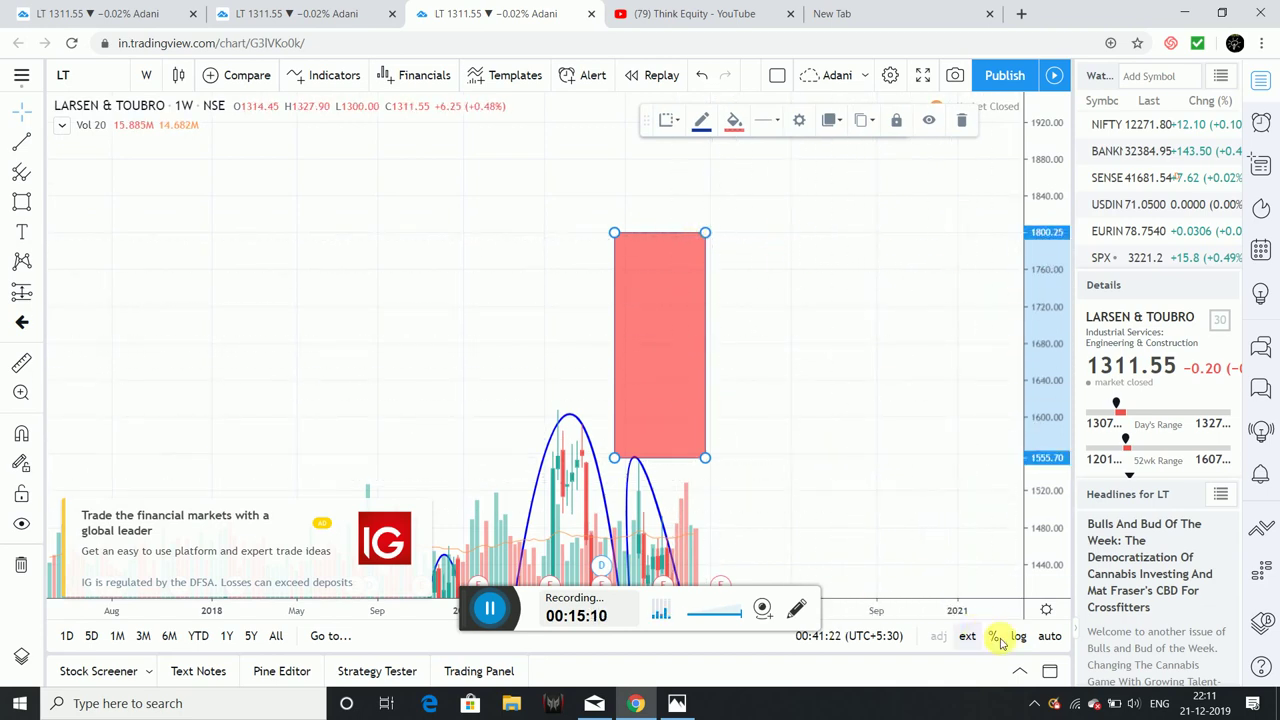
Restore automatic price scaling and delete the red rectangle above the right shoulder.
{"action": "left_click", "coordinate": [1045, 637]}
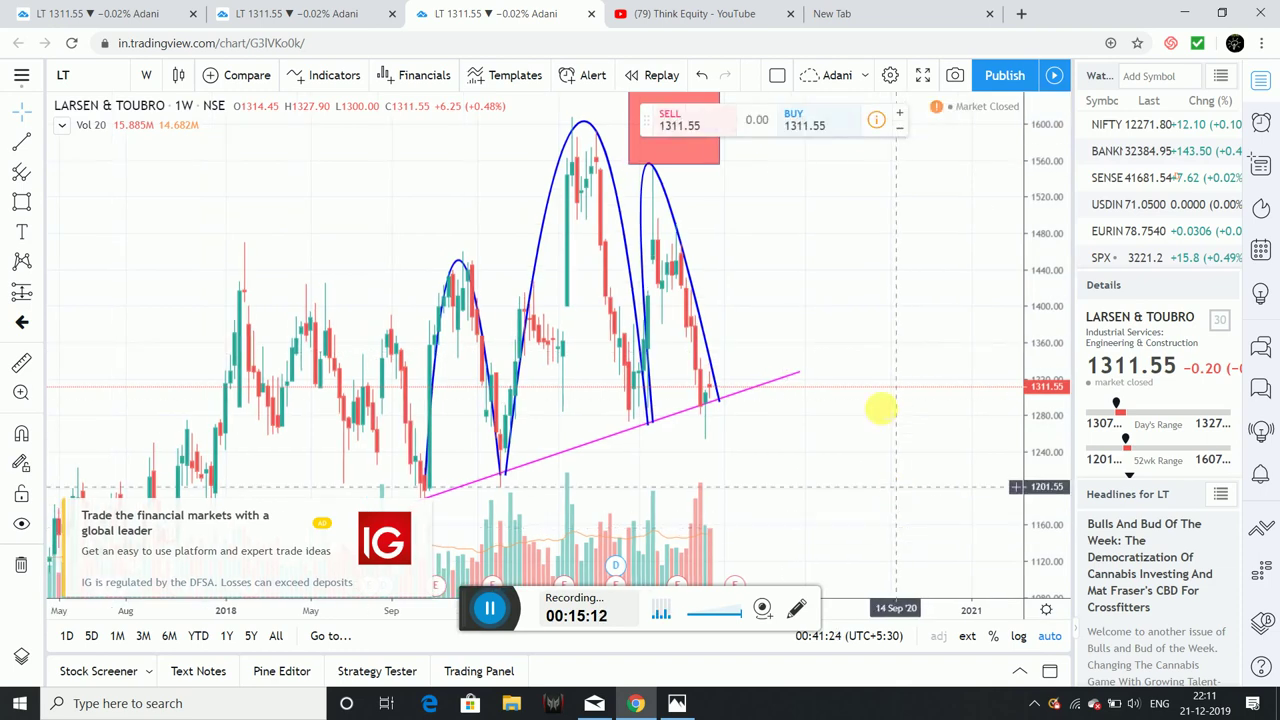
{"action": "scroll", "coordinate": [855, 340], "scroll_direction": "right", "scroll_amount": 3}
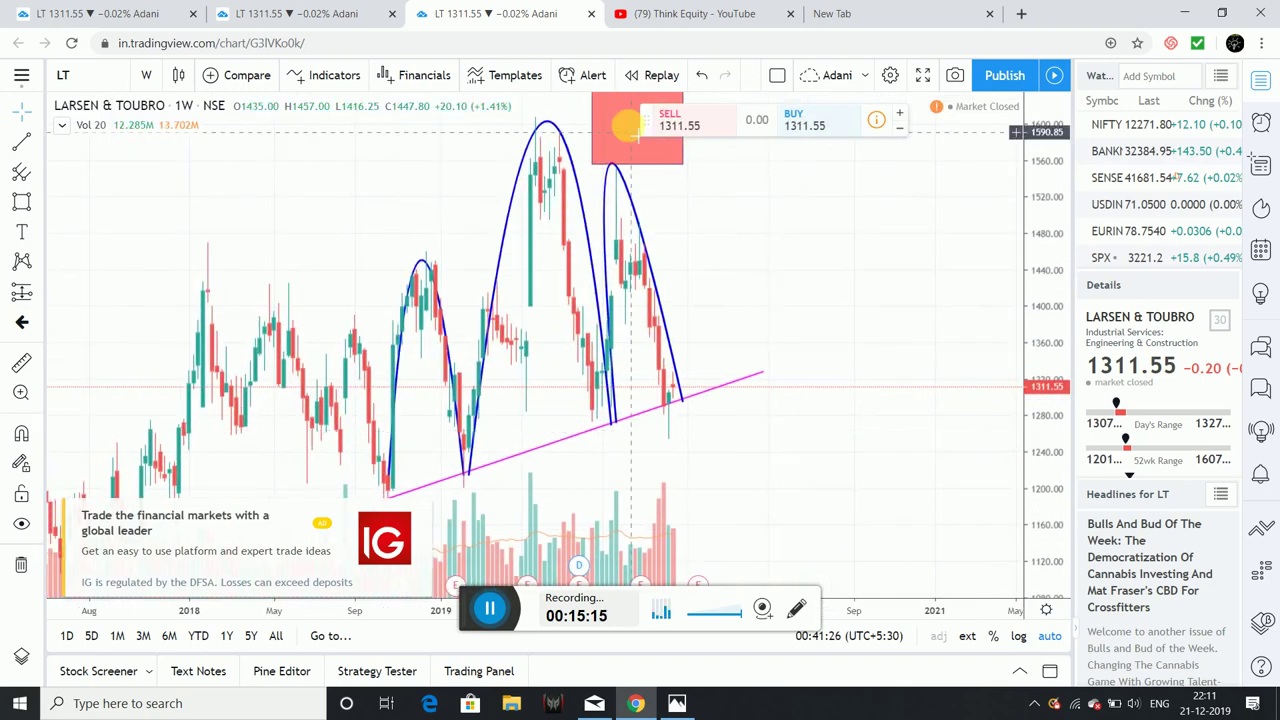
{"action": "left_click", "coordinate": [682, 150]}
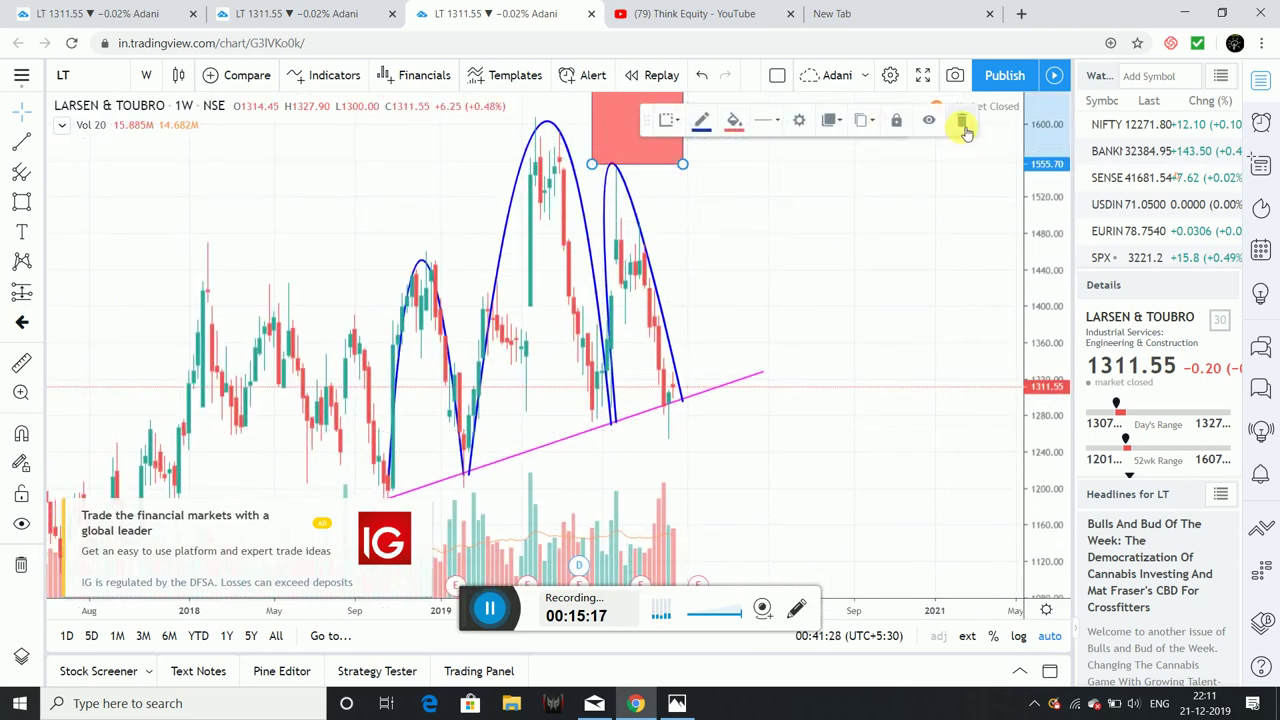
{"action": "left_click", "coordinate": [965, 122]}
Hide the advertisement covering the chart's lower part.
{"action": "left_click", "coordinate": [420, 510]}
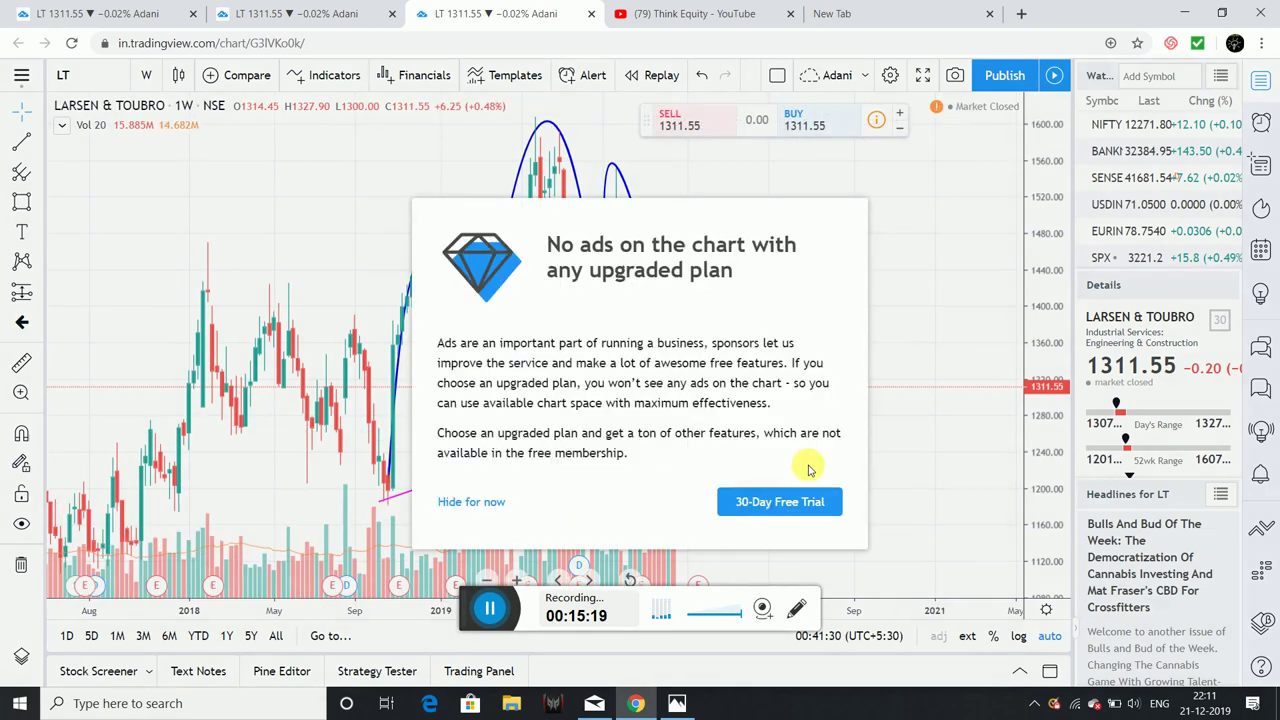
{"action": "left_click", "coordinate": [473, 502]}
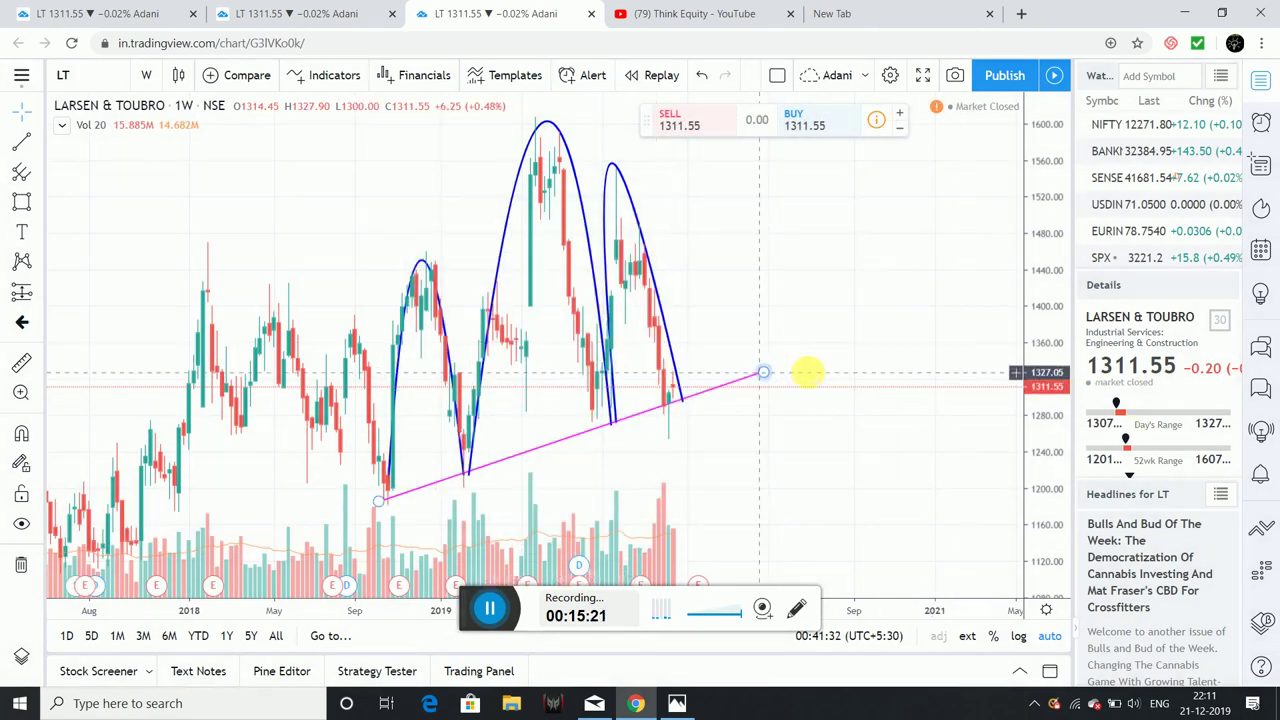
Delete the rising magenta neckline and the three blue arcs marking the shoulders and head.
{"action": "left_click", "coordinate": [760, 375]}
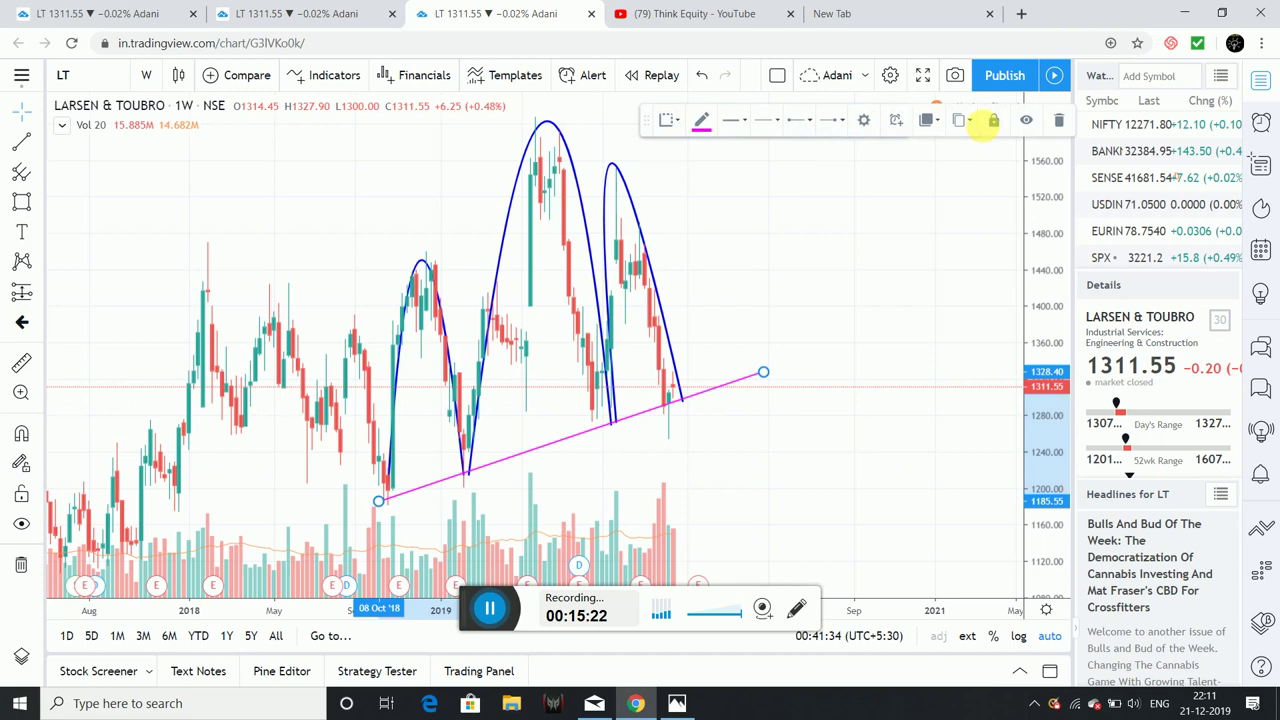
{"action": "left_click", "coordinate": [1058, 124]}
{"action": "left_click", "coordinate": [648, 253]}
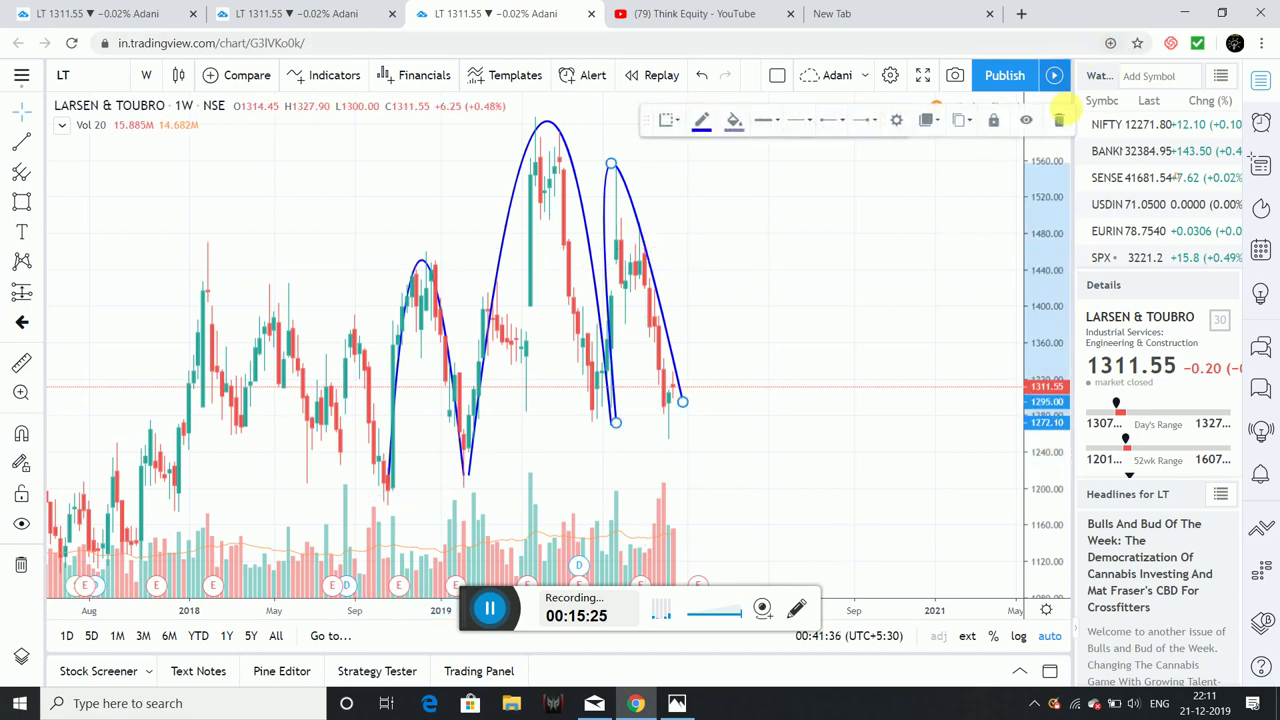
{"action": "left_click", "coordinate": [1058, 122]}
{"action": "left_click", "coordinate": [583, 176]}
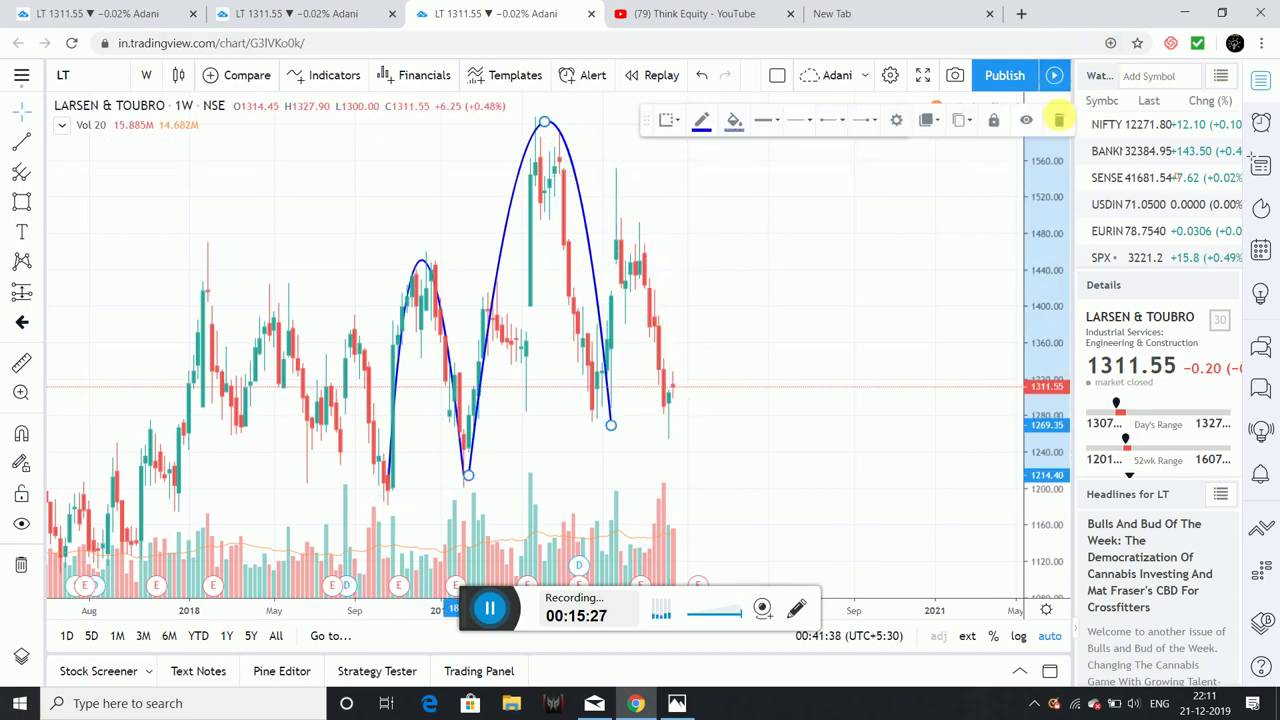
{"action": "left_click", "coordinate": [1058, 122]}
{"action": "left_click", "coordinate": [423, 265]}
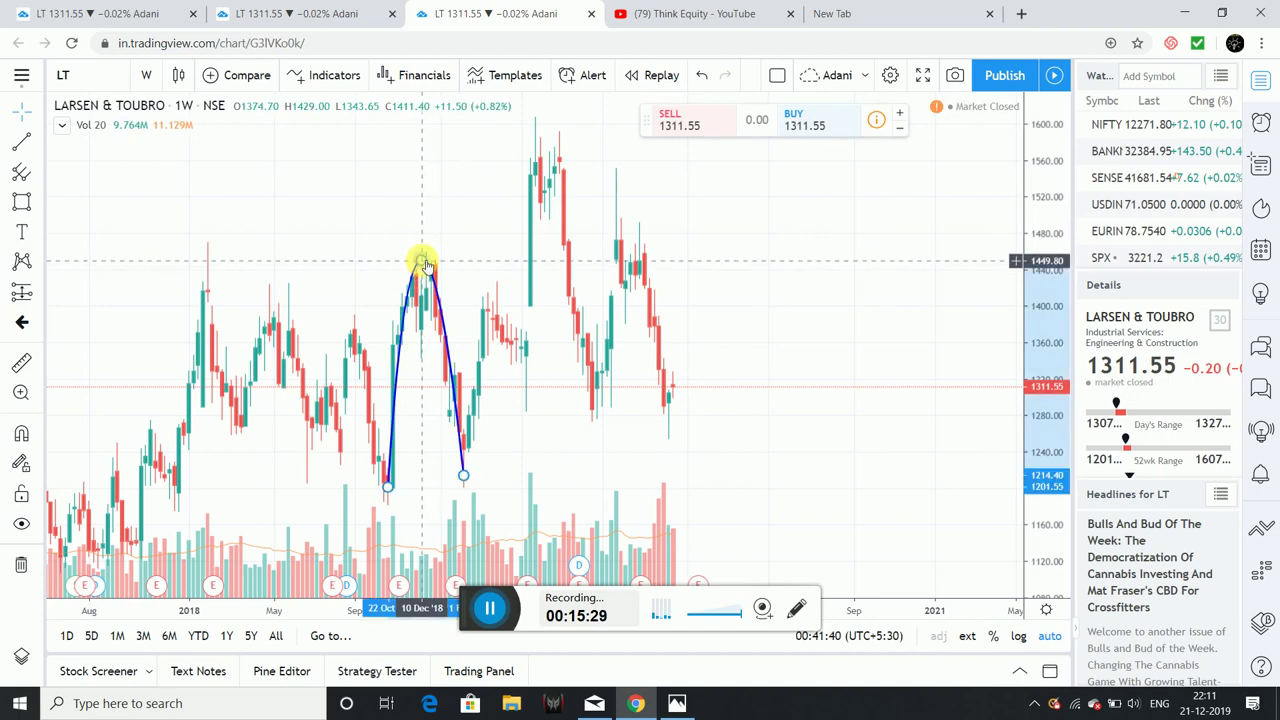
{"action": "left_click", "coordinate": [1058, 121]}
Switch the chart interval to 1 day and bring the latest candles into view.
{"action": "left_click_drag", "start_coordinate": [729, 346], "coordinate": [714, 392]}
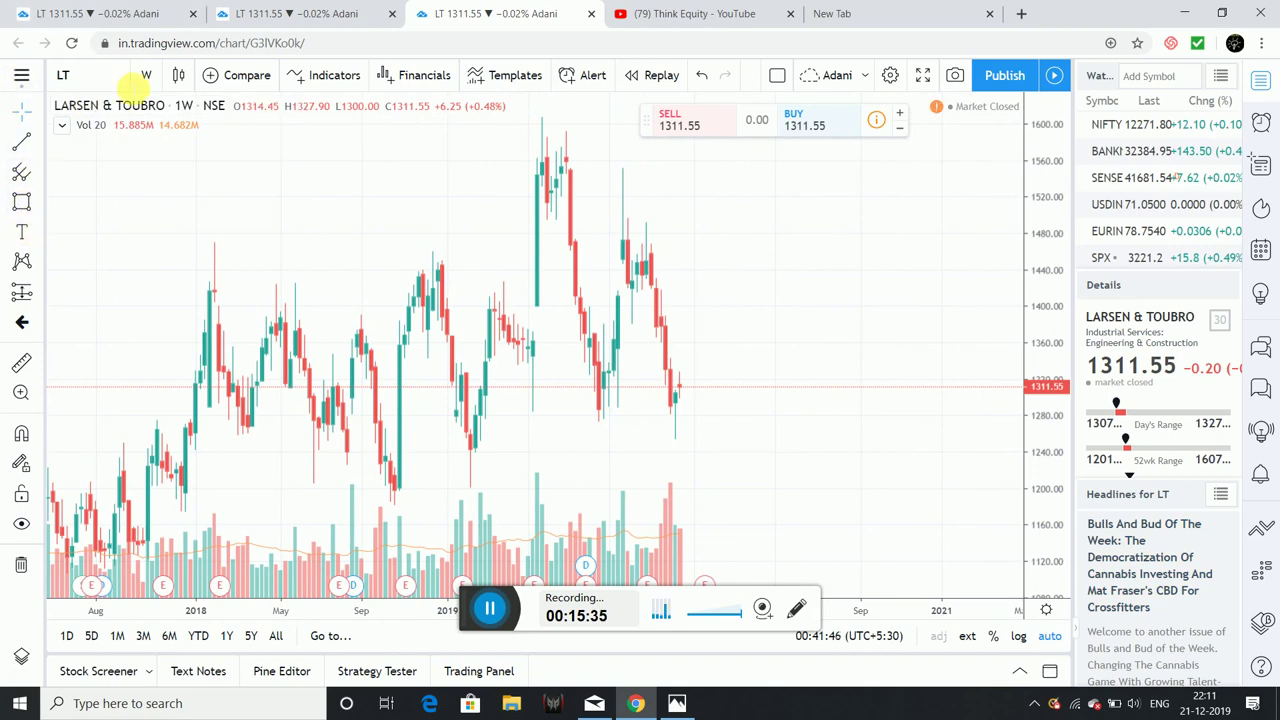
{"action": "left_click", "coordinate": [146, 75]}
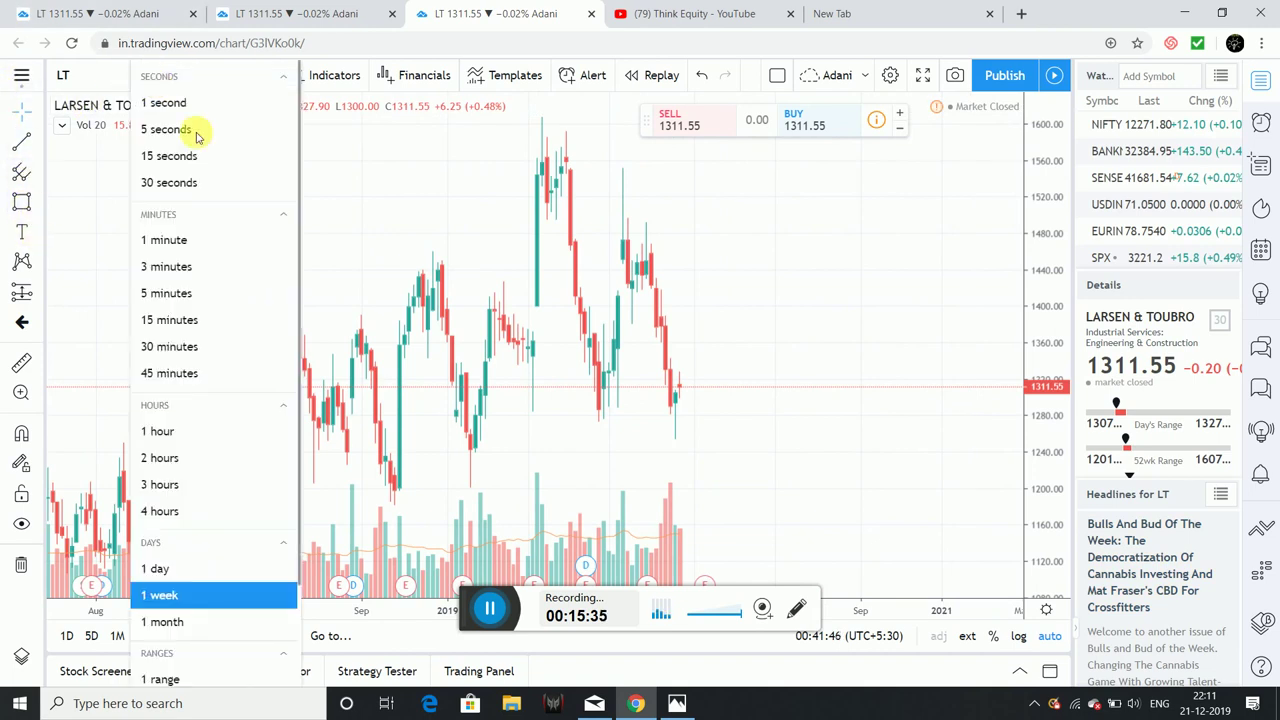
{"action": "left_click", "coordinate": [163, 569]}
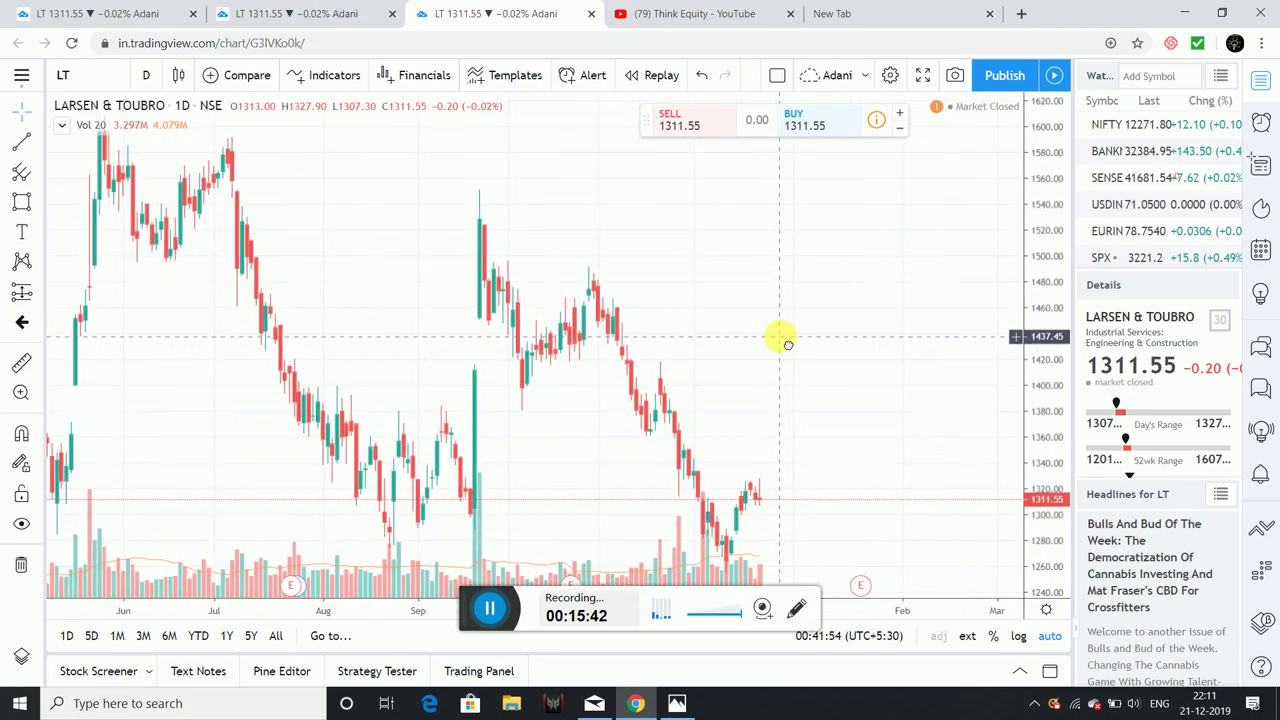
{"action": "left_click_drag", "start_coordinate": [780, 337], "coordinate": [829, 409]}
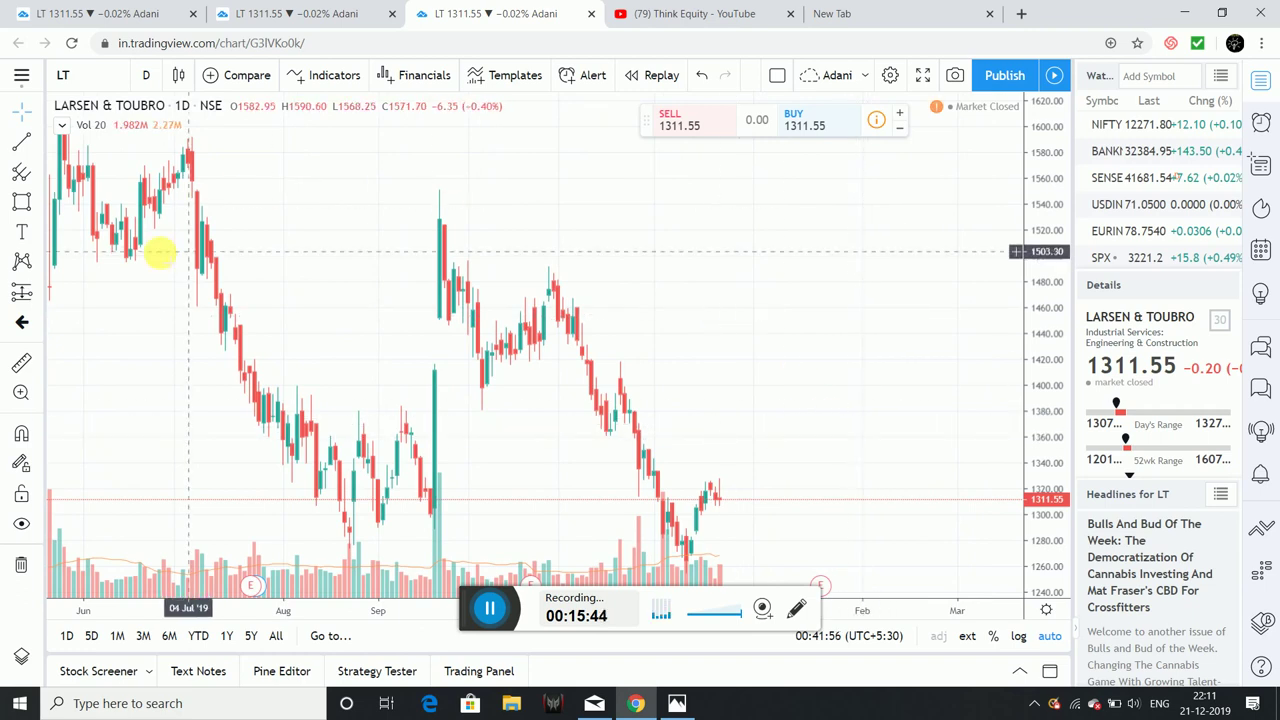
Draw a Fib Retracement from the 23 Sep '19 high at about 1549.75 down to about 1265.75 at 01 Jan '20.
{"action": "left_click", "coordinate": [40, 172]}
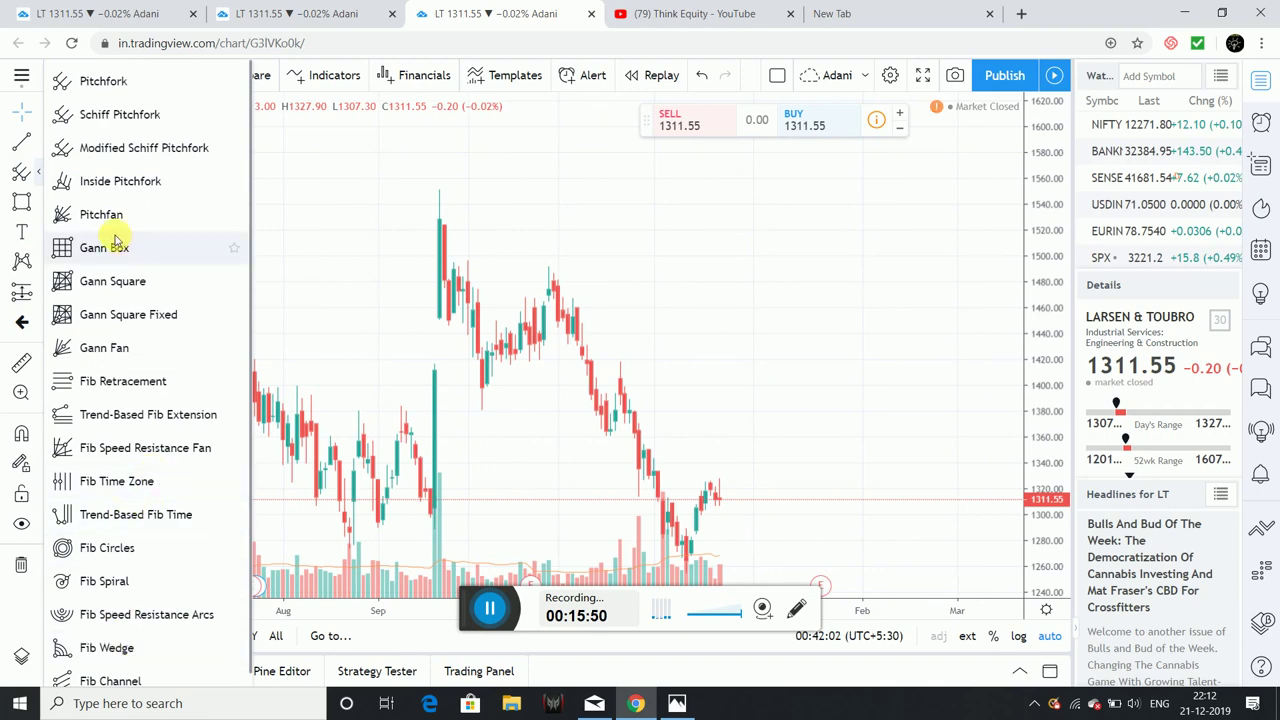
{"action": "left_click", "coordinate": [125, 380]}
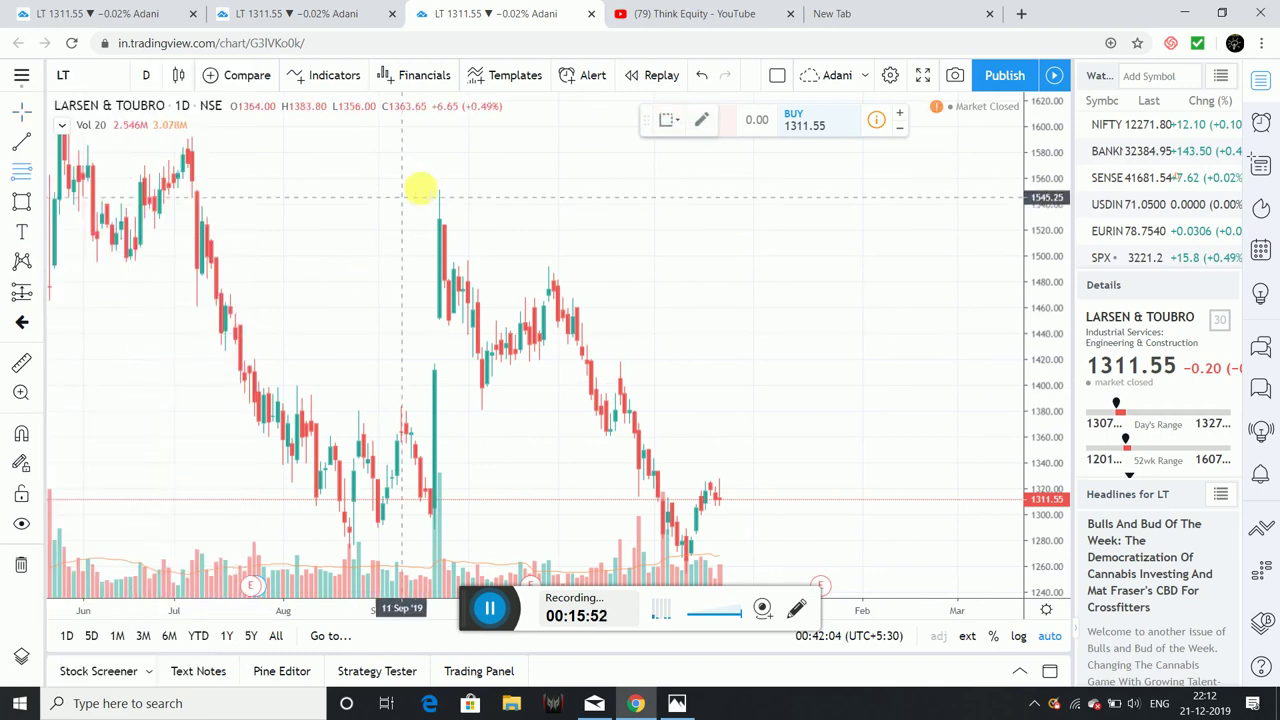
{"action": "left_click", "coordinate": [437, 190]}
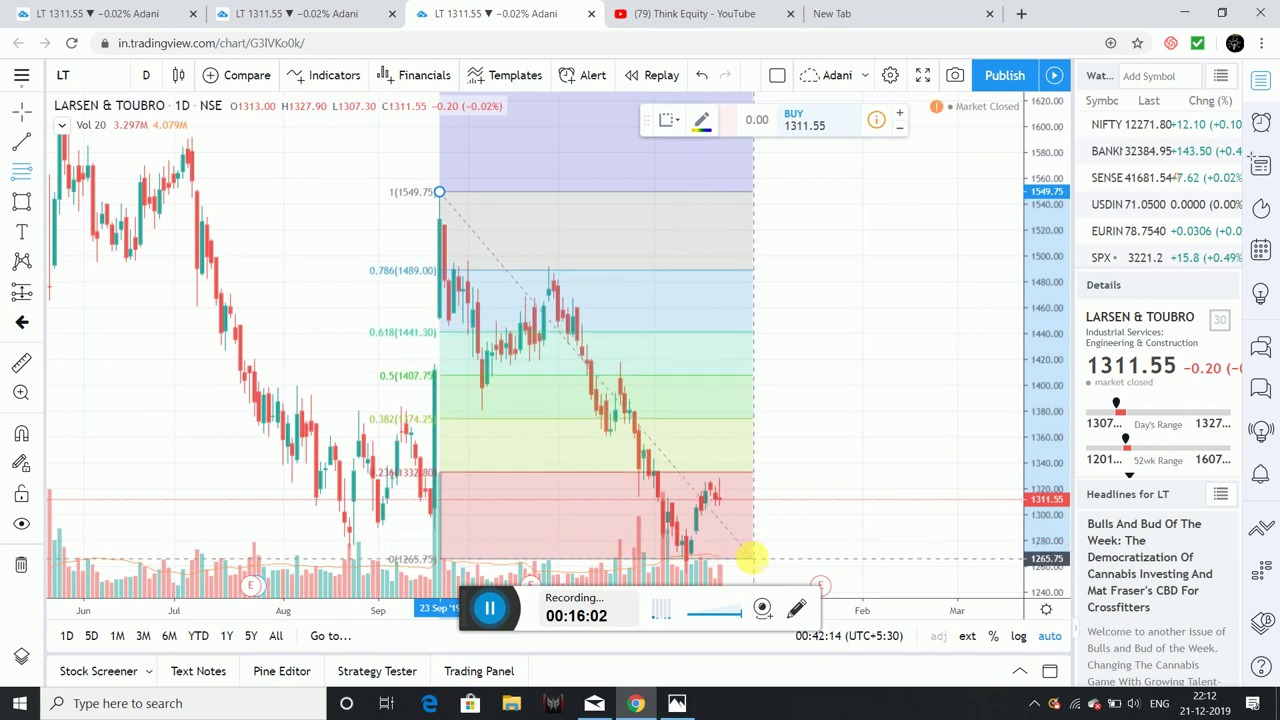
{"action": "left_click", "coordinate": [752, 558]}
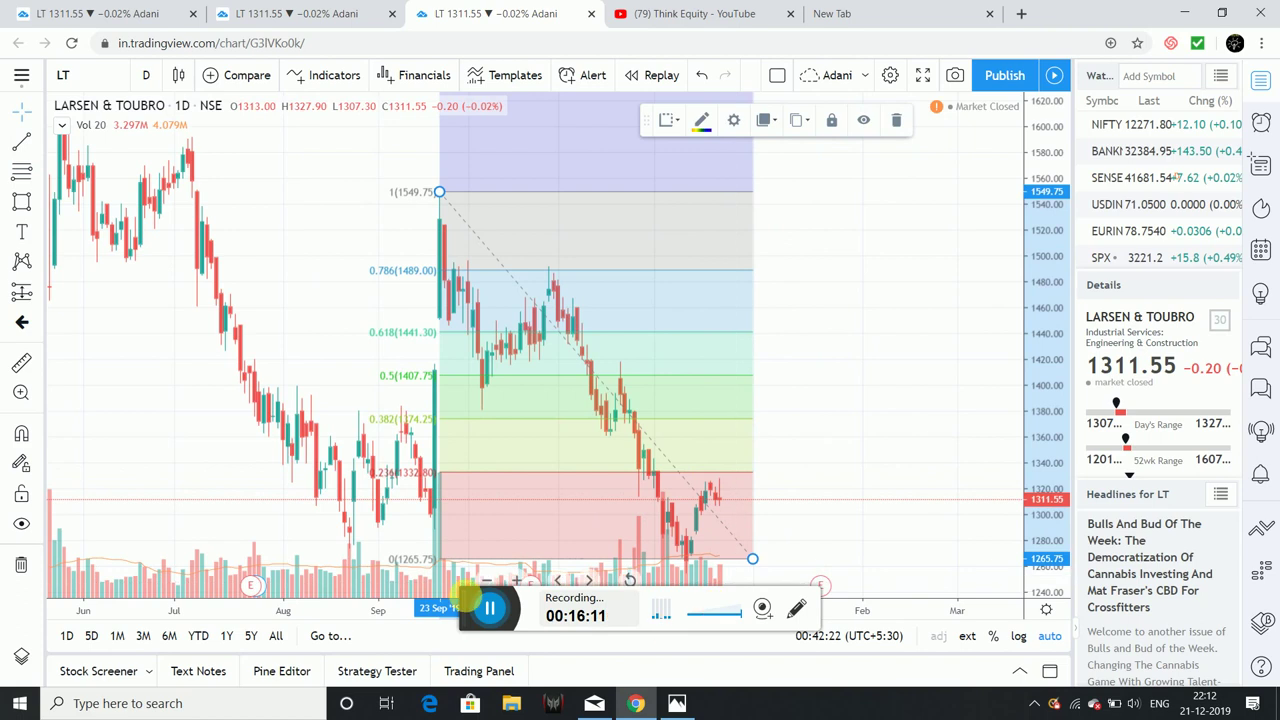
Examine the retracement levels against the price moves, and delete the Fib Retracement.
{"action": "left_click", "coordinate": [527, 576]}
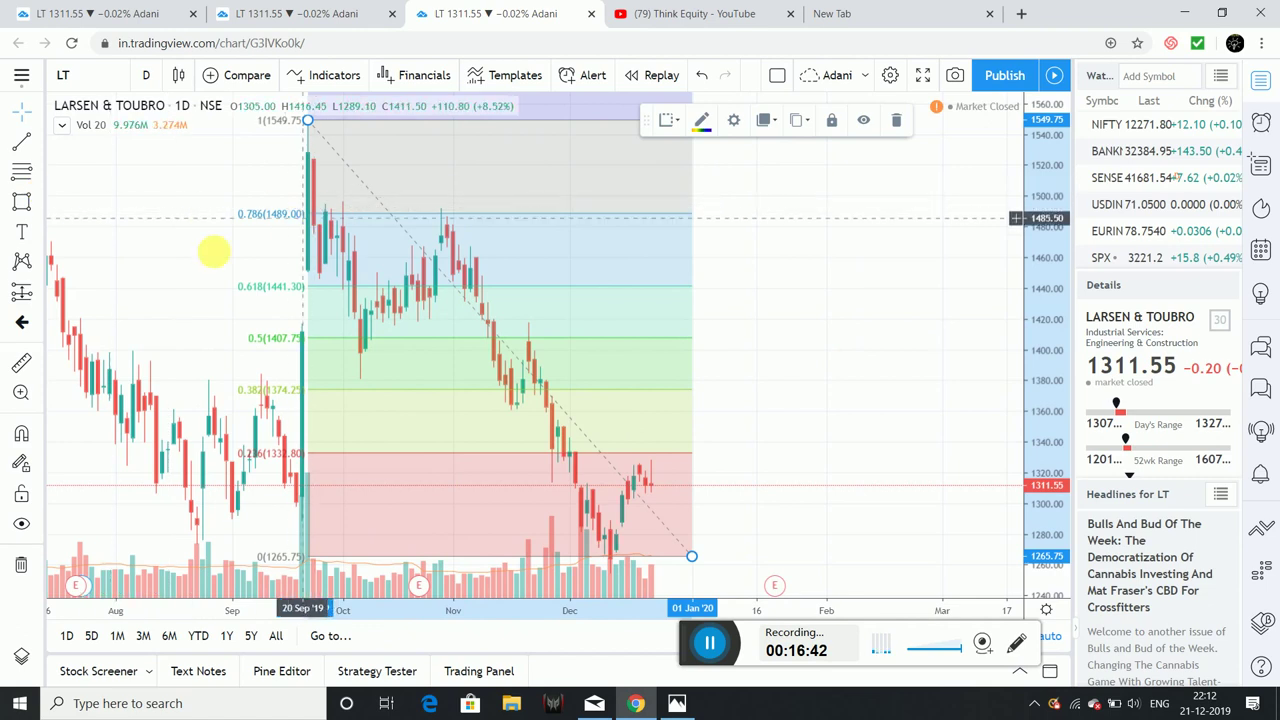
{"action": "left_click_drag", "start_coordinate": [140, 263], "coordinate": [177, 266]}
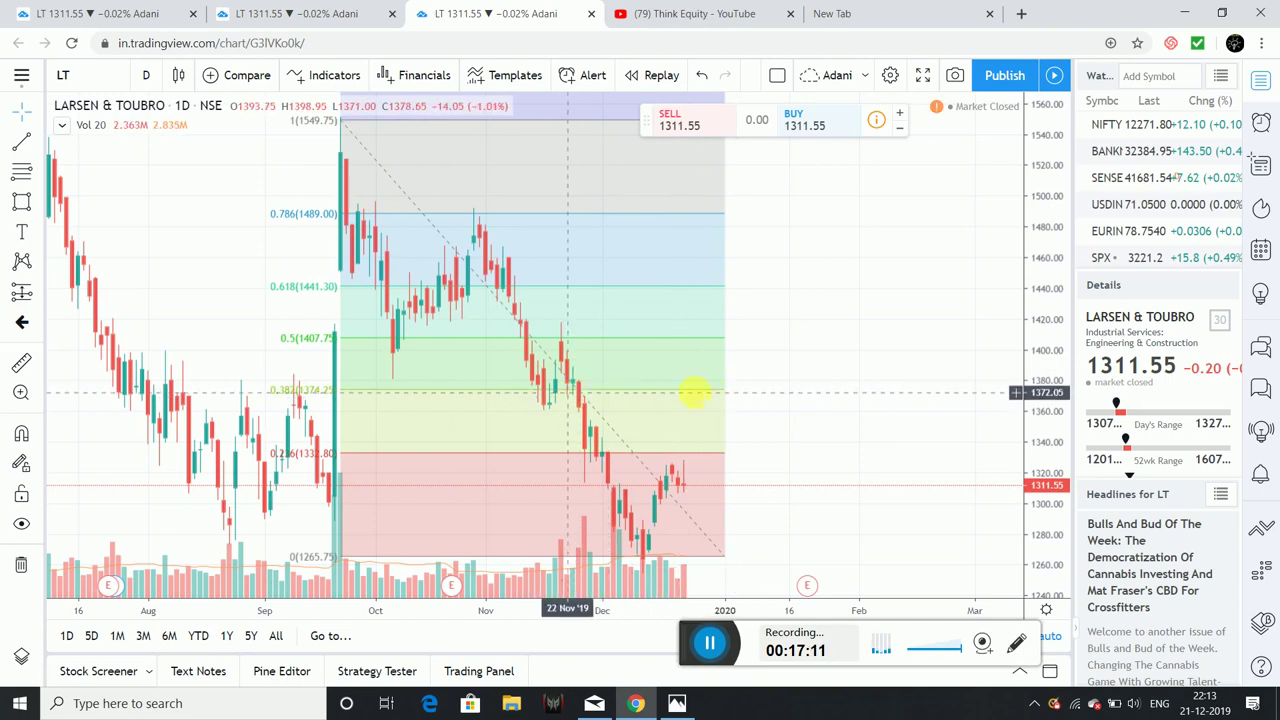
{"action": "left_click", "coordinate": [729, 352]}
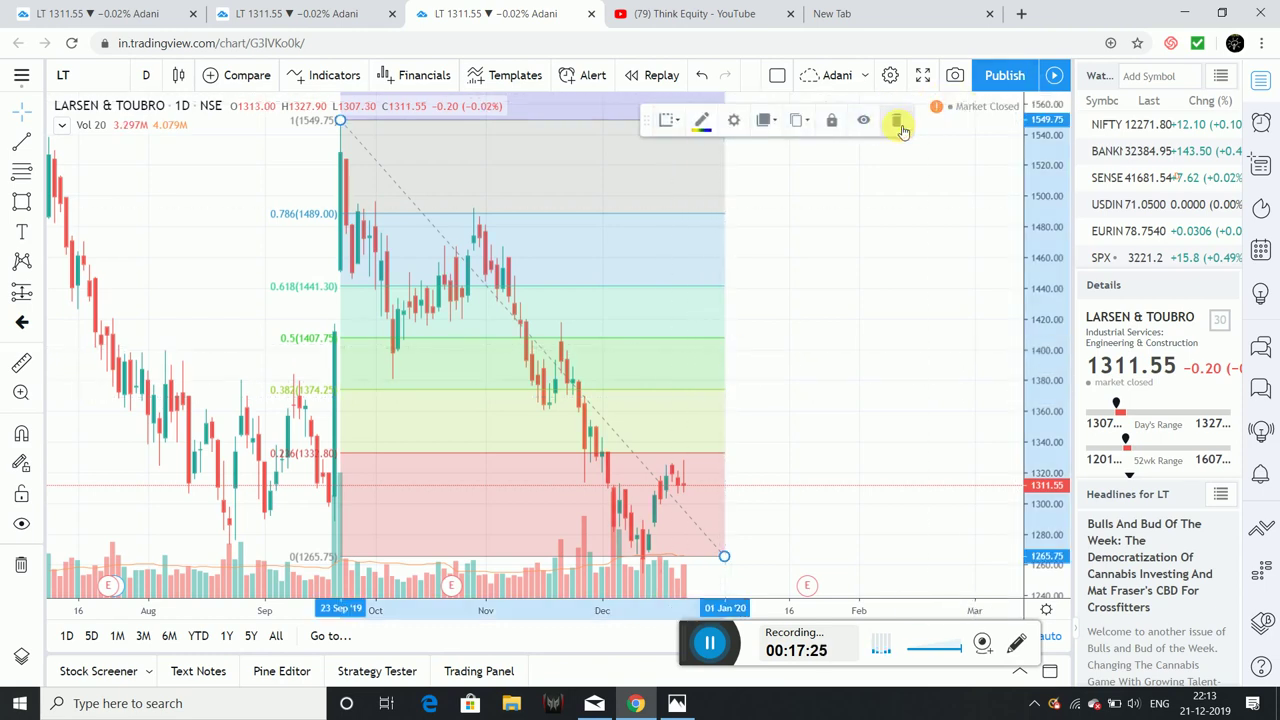
{"action": "left_click", "coordinate": [898, 122]}
Return the chart interval to 1 week.
{"action": "left_click_drag", "start_coordinate": [674, 354], "coordinate": [760, 352]}
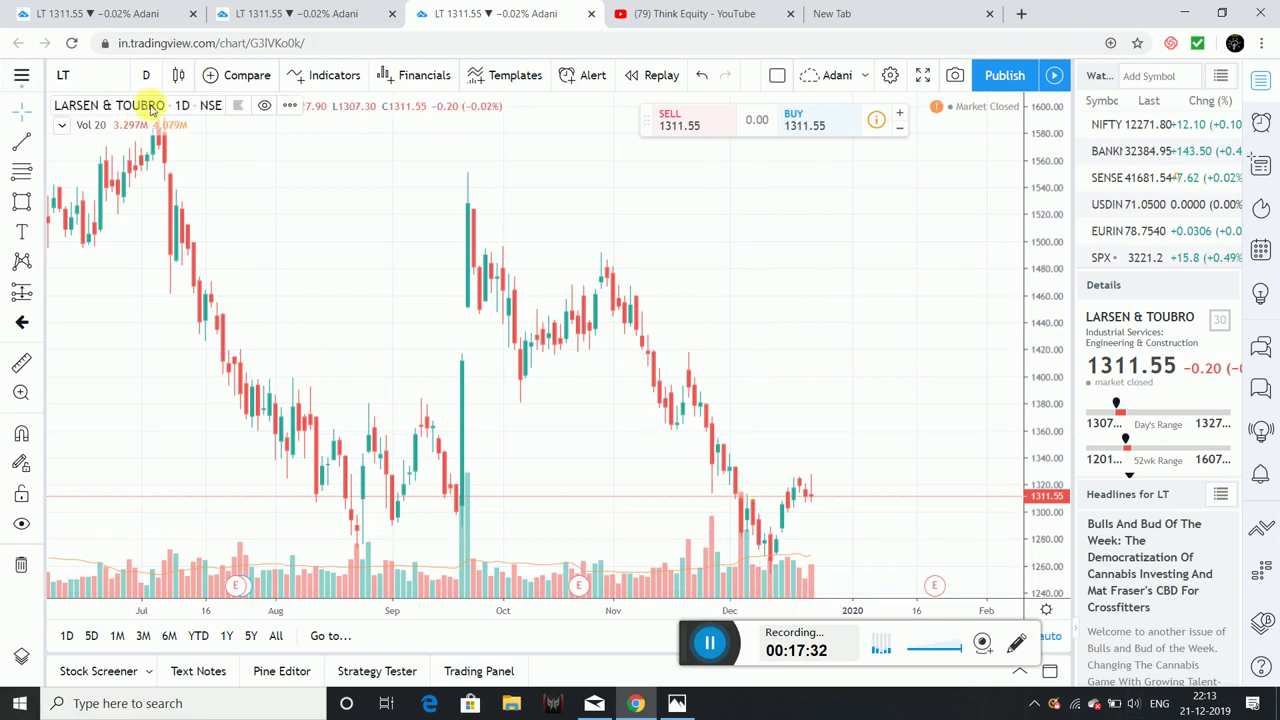
{"action": "left_click", "coordinate": [146, 75]}
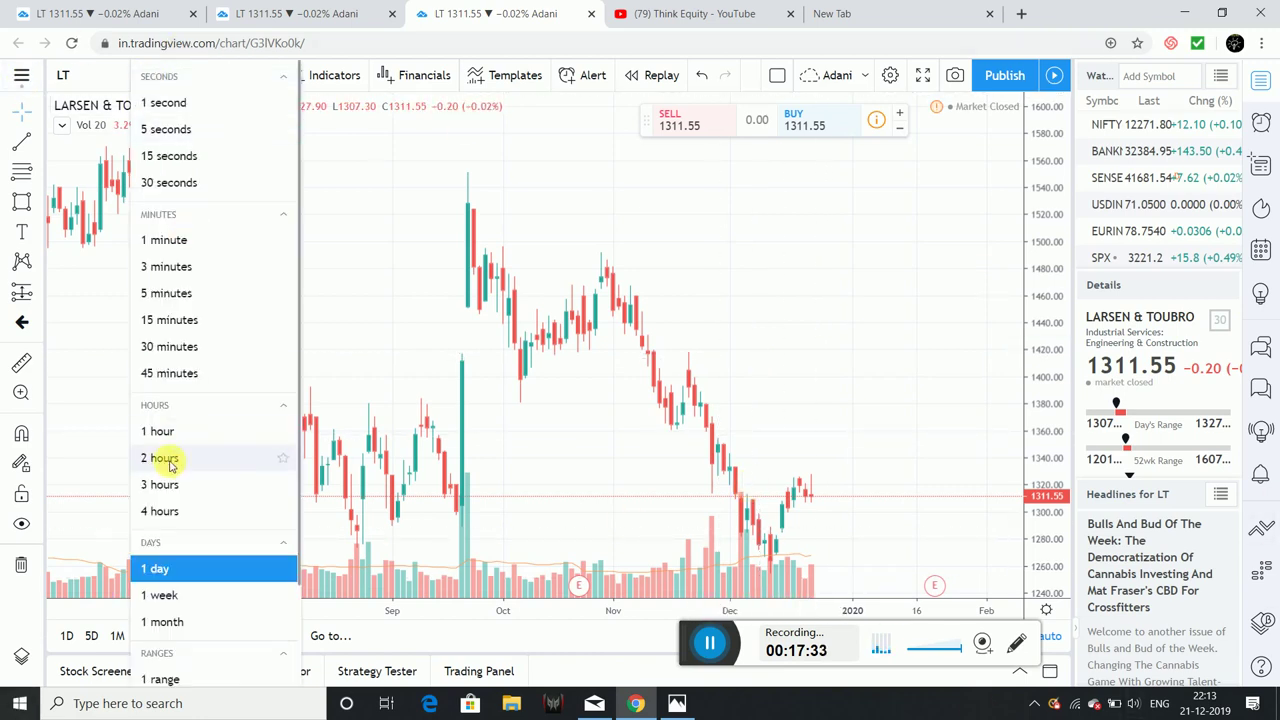
{"action": "left_click", "coordinate": [200, 597]}
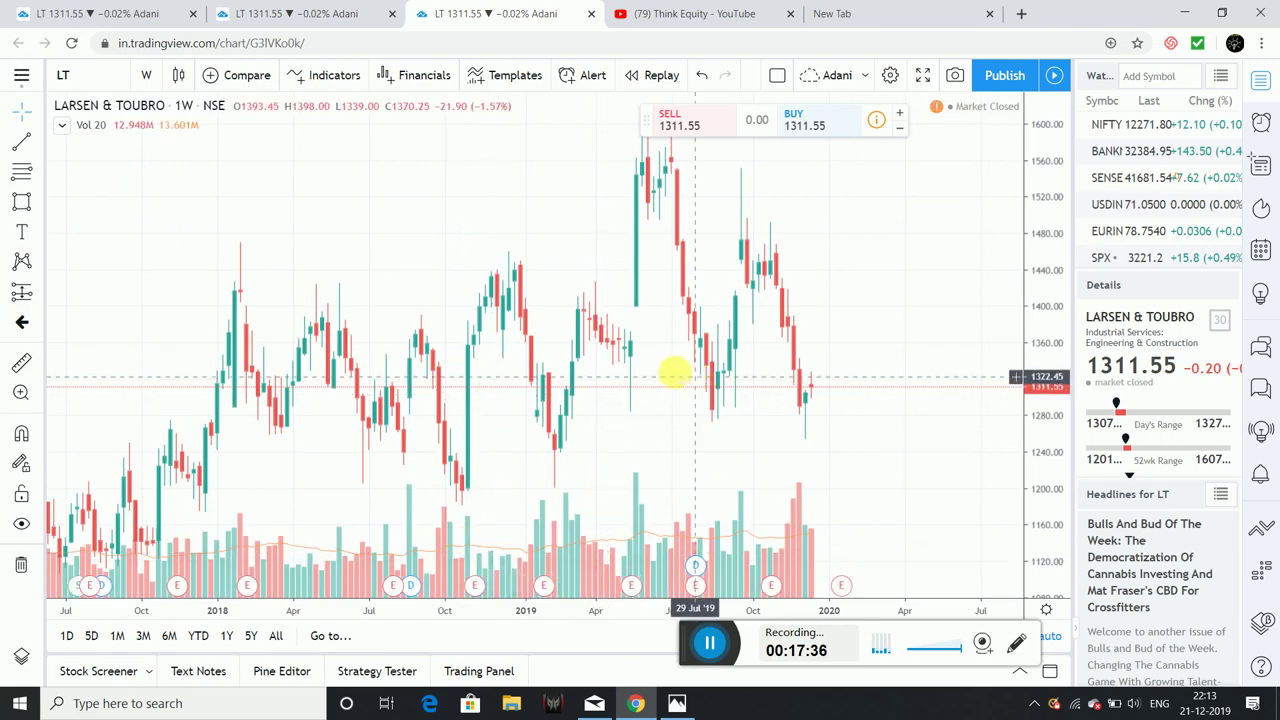
Draw a blue arrow rising along the volume bars from 01 Oct '18 at about 1117 to 25 Nov '19 at about 1200.
{"action": "left_click", "coordinate": [30, 140]}
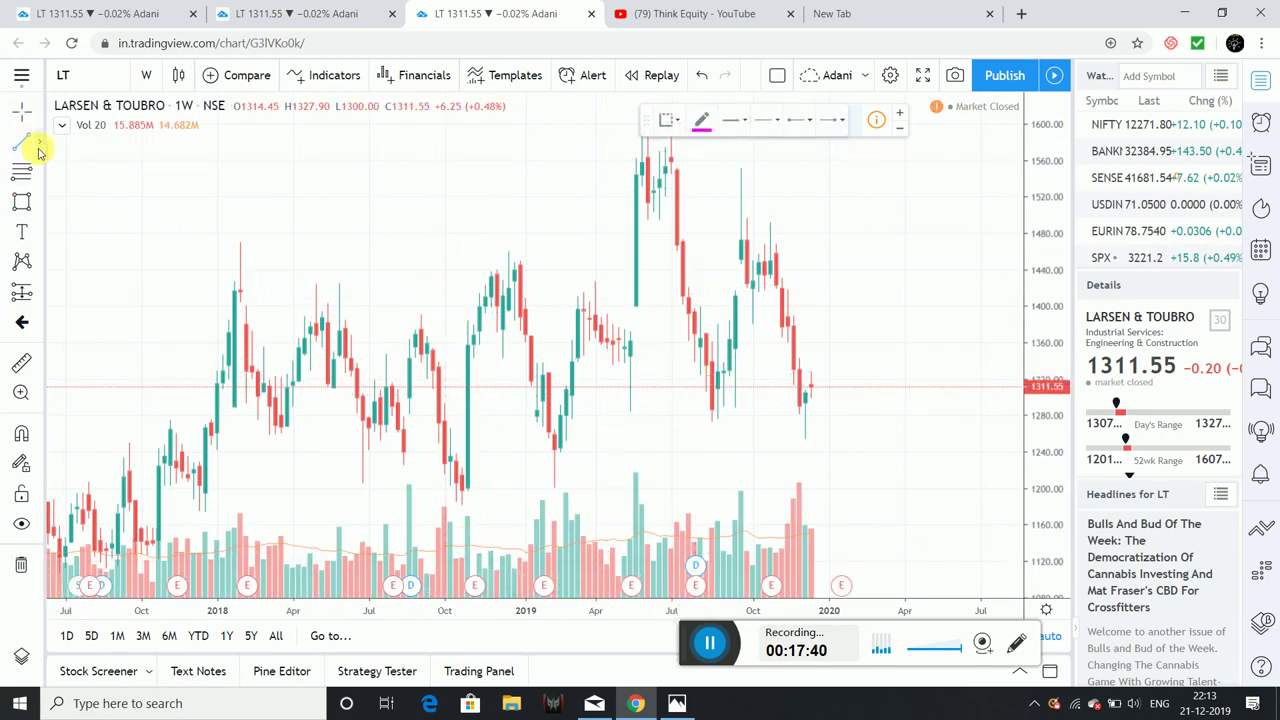
{"action": "left_click", "coordinate": [39, 148]}
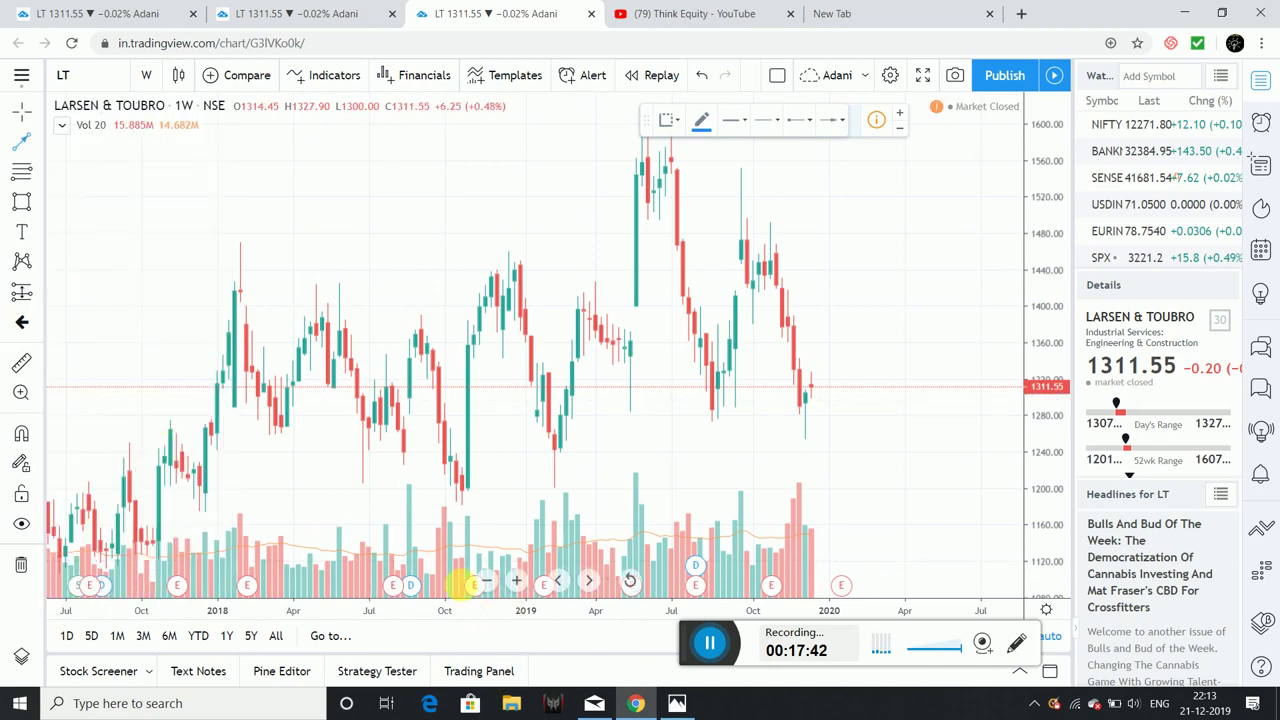
{"action": "left_click", "coordinate": [444, 563]}
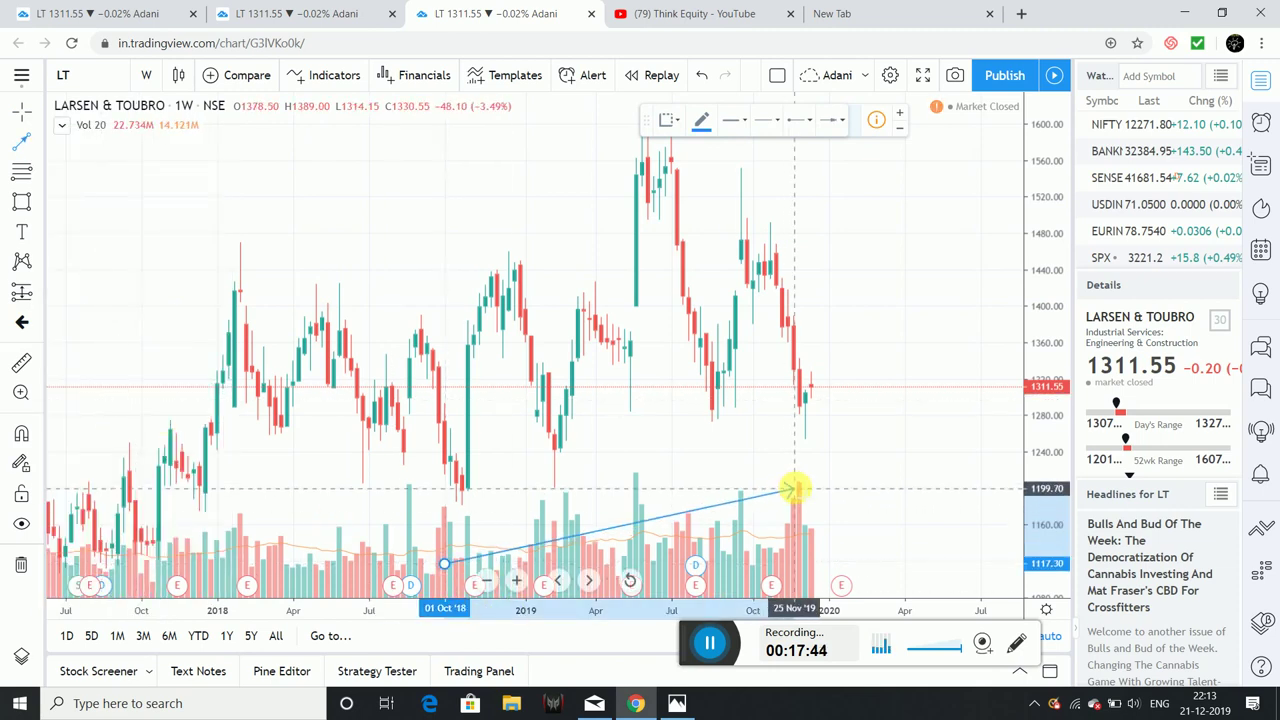
{"action": "left_click", "coordinate": [793, 488]}
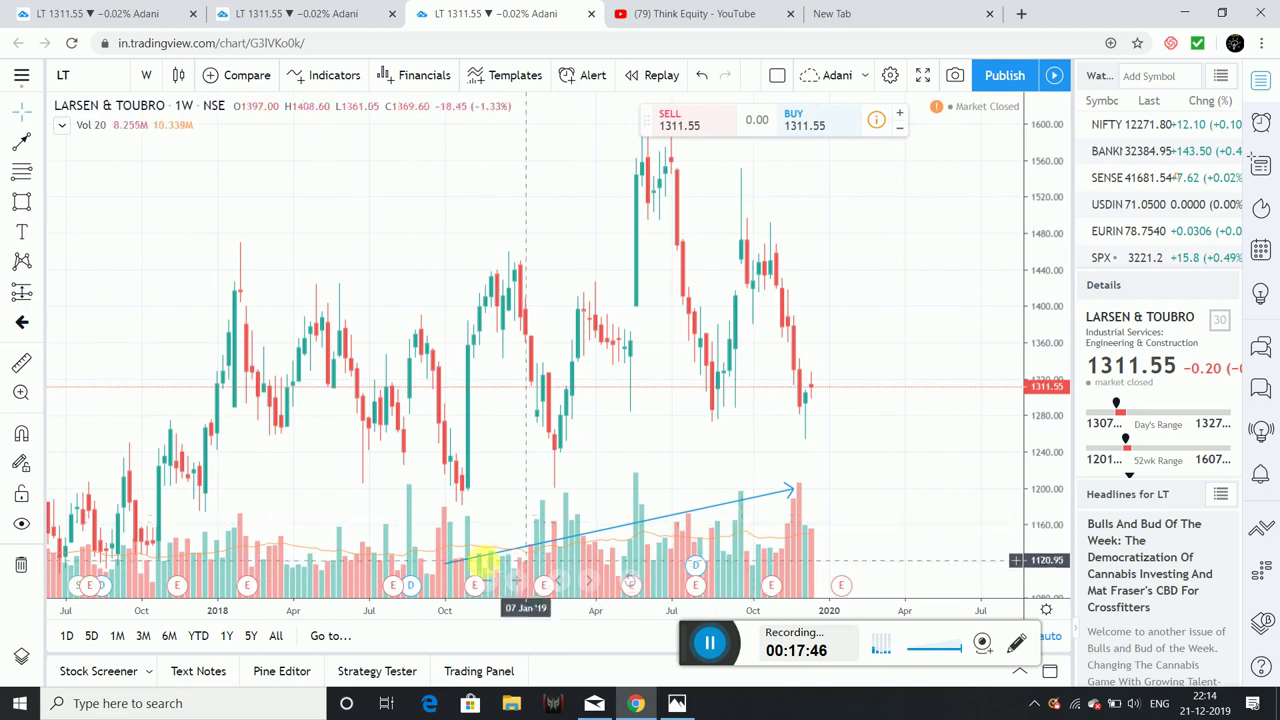